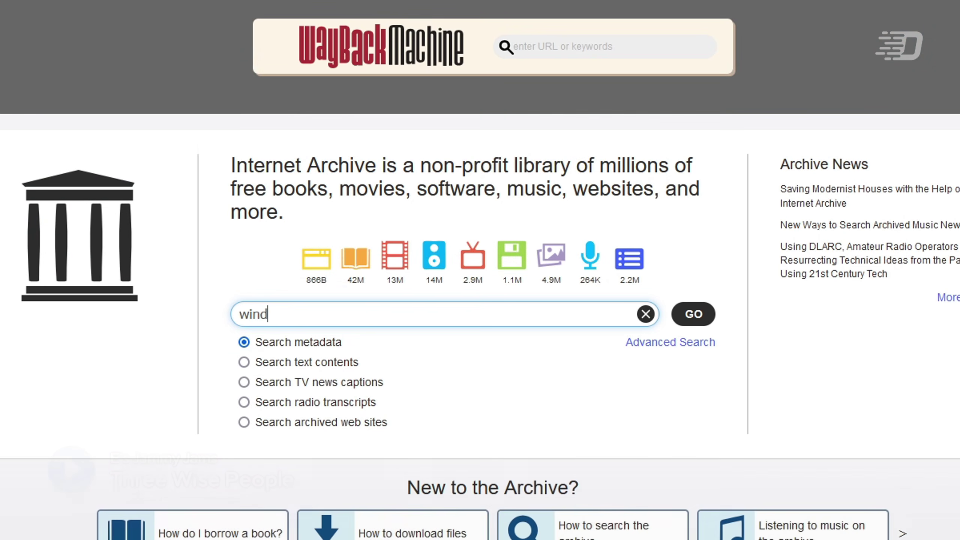
# Step: Search the Internet Archive for "windows xp" and browse through the matching items
pyautogui.write('ows xp')
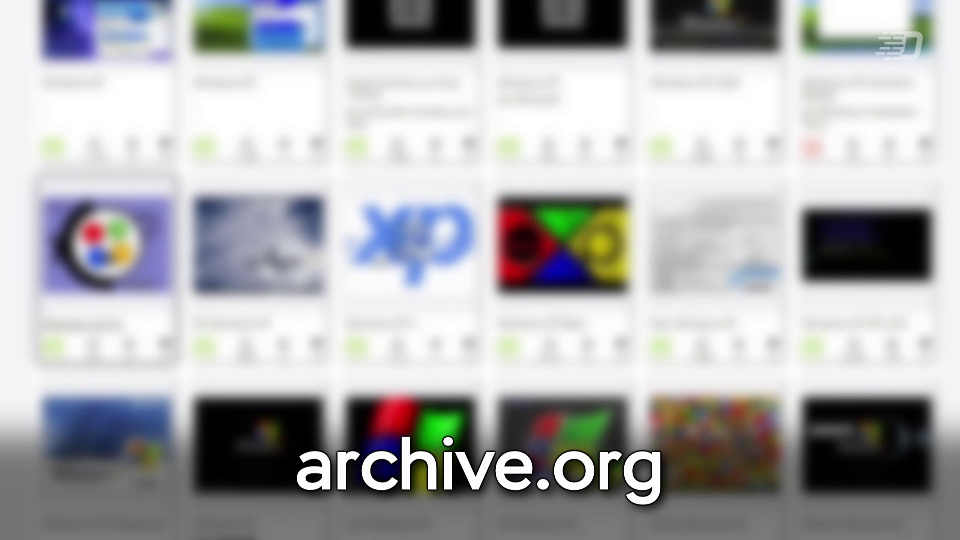
pyautogui.scroll(-5, 267, 250)
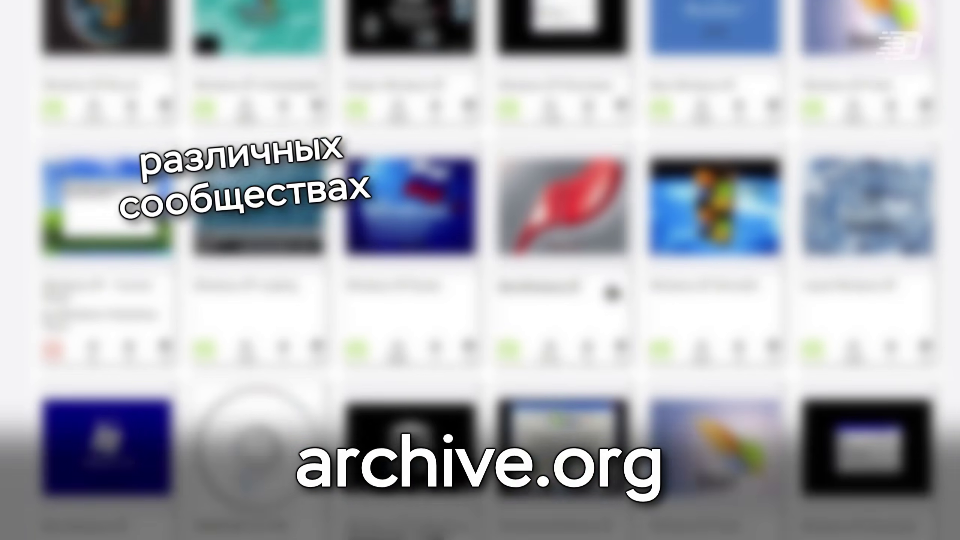
pyautogui.scroll(-2, 611, 291)
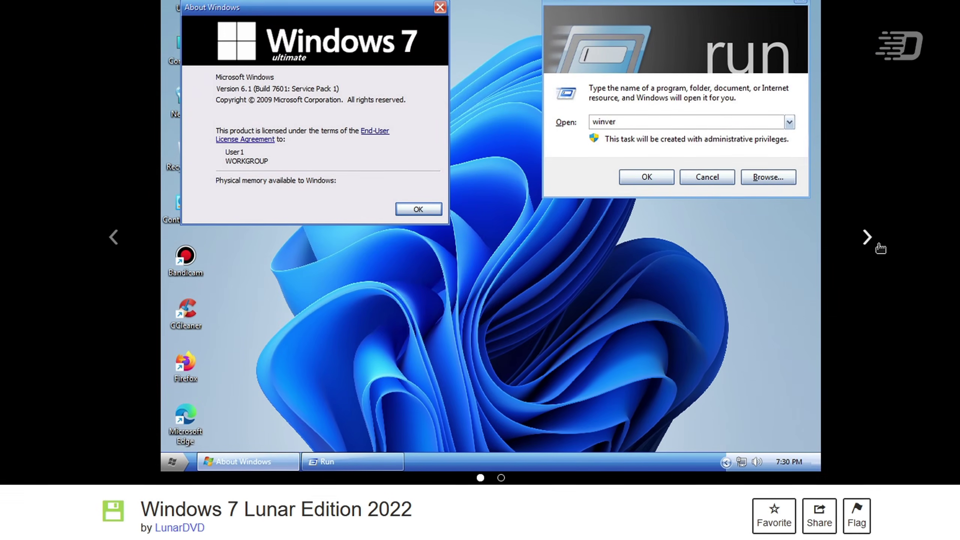
# Step: View the preview images of the Windows 7 Lunar Edition 2022 and Windows Vienna Ultimate M17 items
pyautogui.click(880, 244)
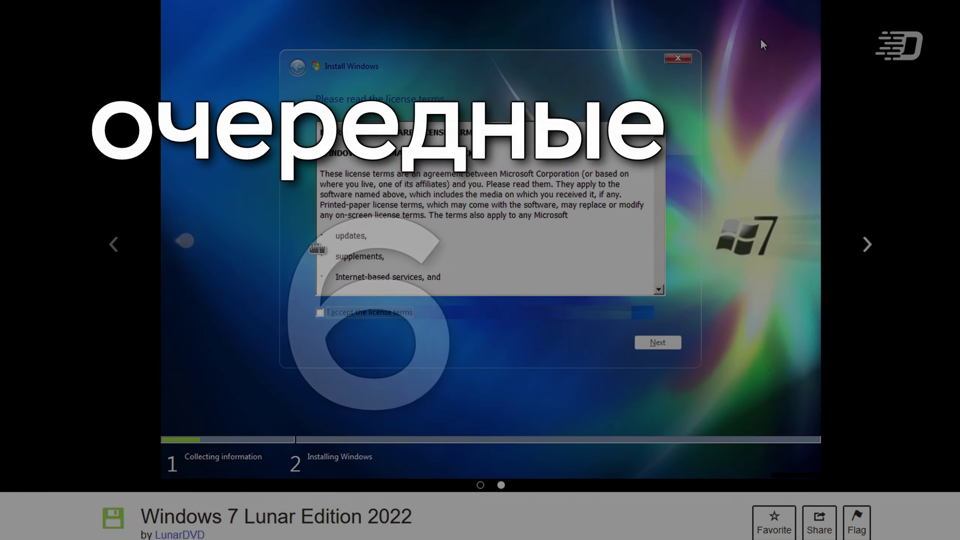
pyautogui.click(134, 253)
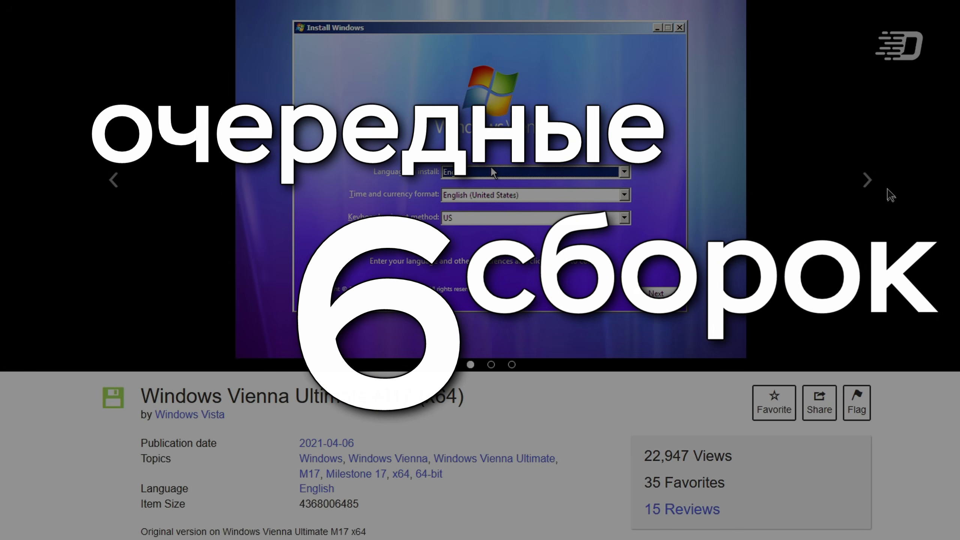
pyautogui.click(875, 178)
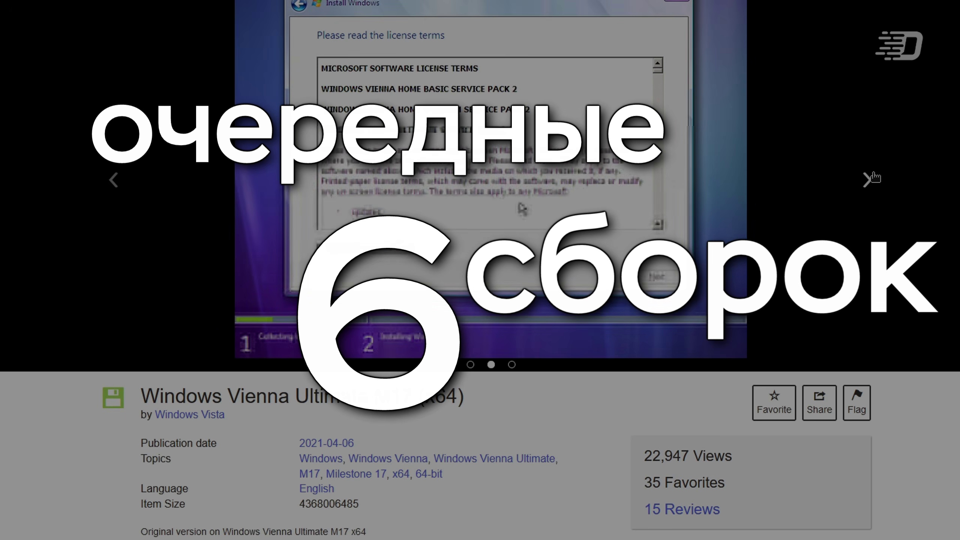
pyautogui.click(875, 178)
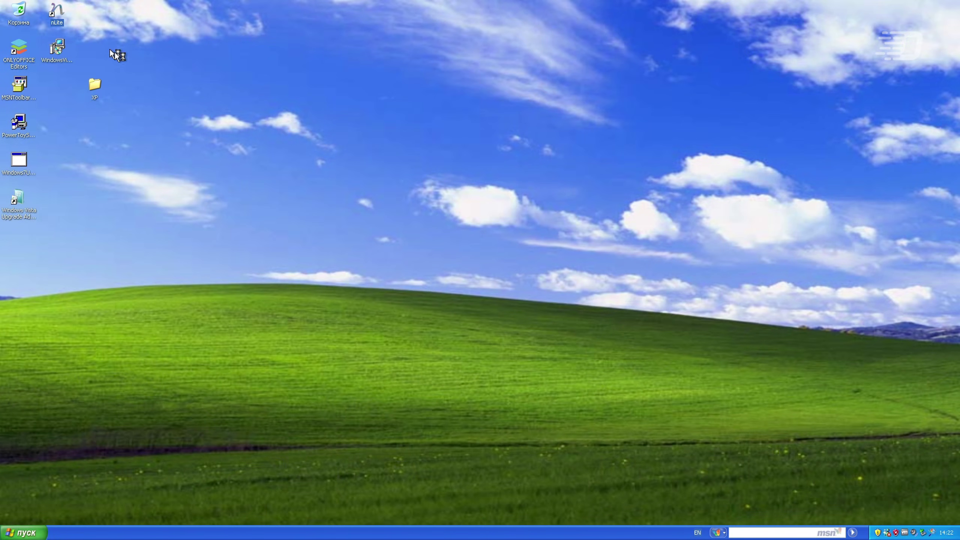
# Step: Launch nLite from the desktop and set its interface language to Russian
pyautogui.press('Return')
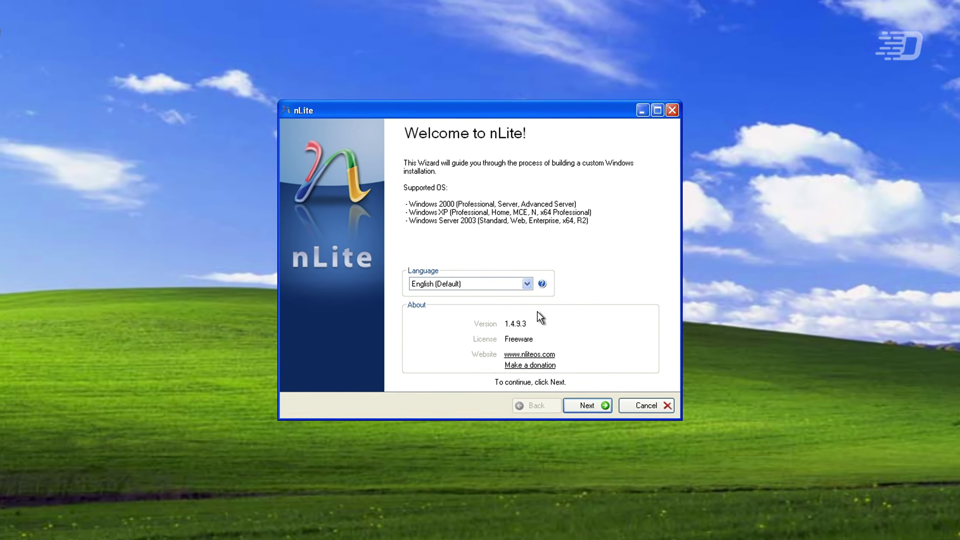
pyautogui.click(508, 283)
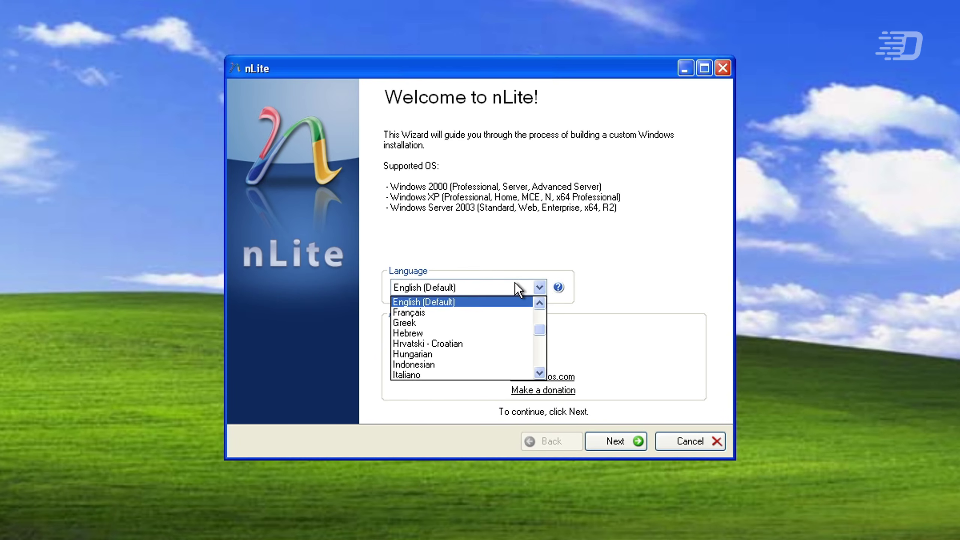
pyautogui.scroll(-8, 513, 323)
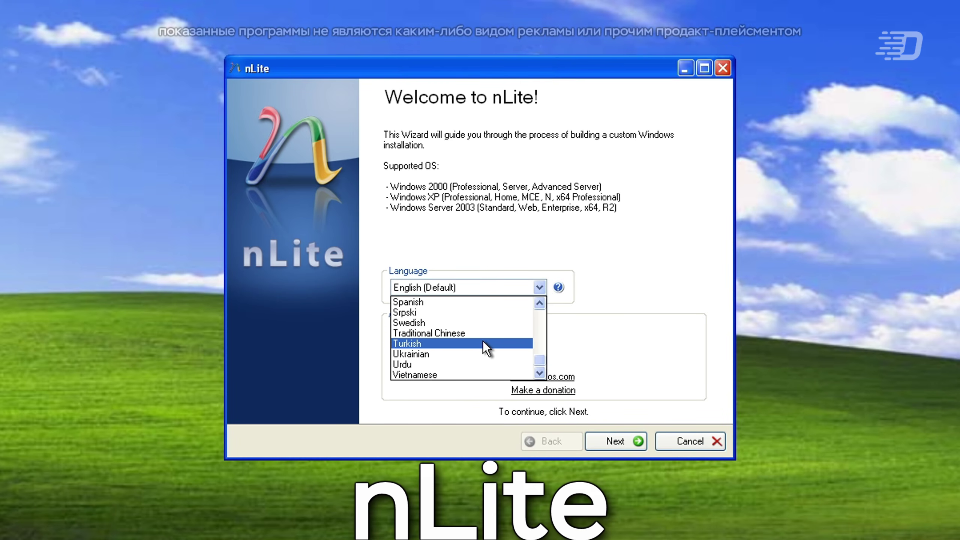
pyautogui.scroll(3, 483, 341)
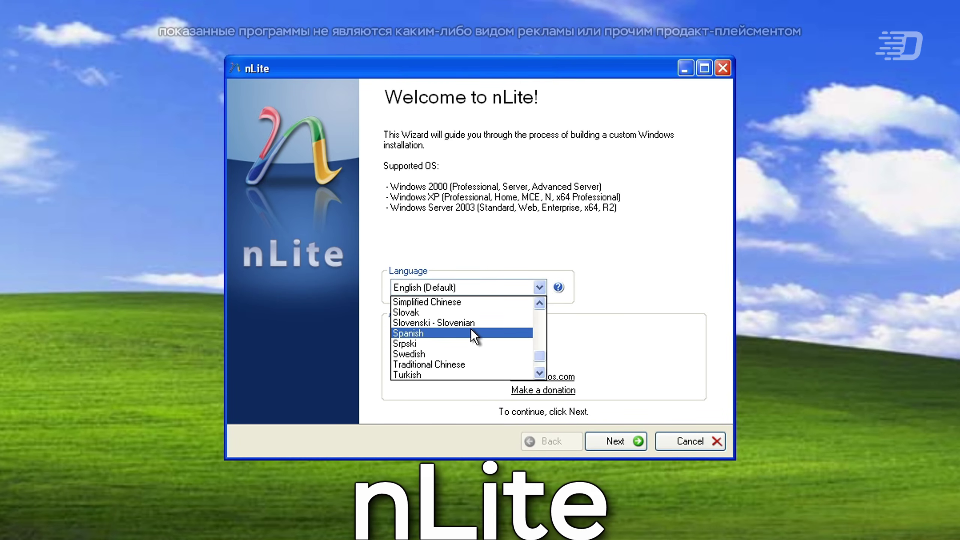
pyautogui.click(440, 344)
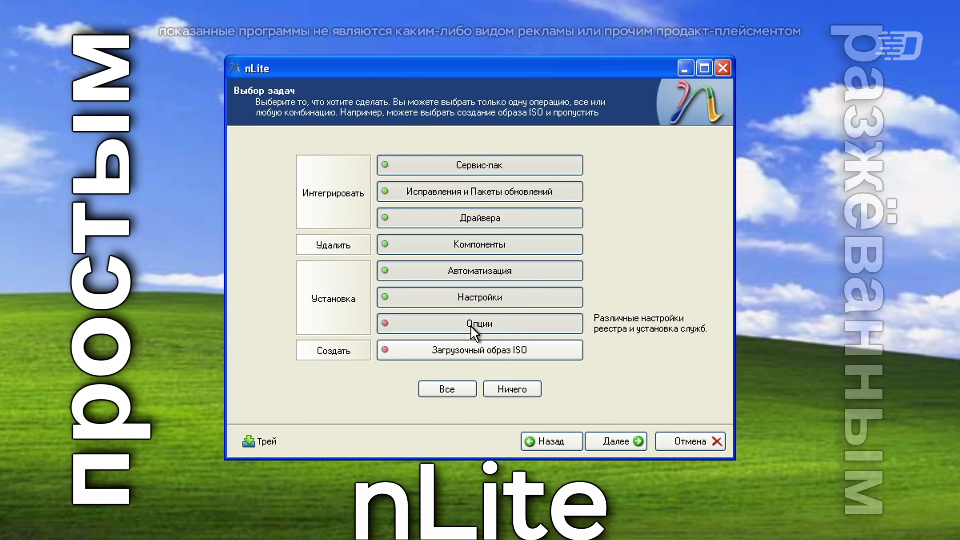
# Step: Continue past the task selection and mark digital cameras (Цифровые фотоаппараты и камеры) as a feature to keep compatible
pyautogui.click(624, 442)
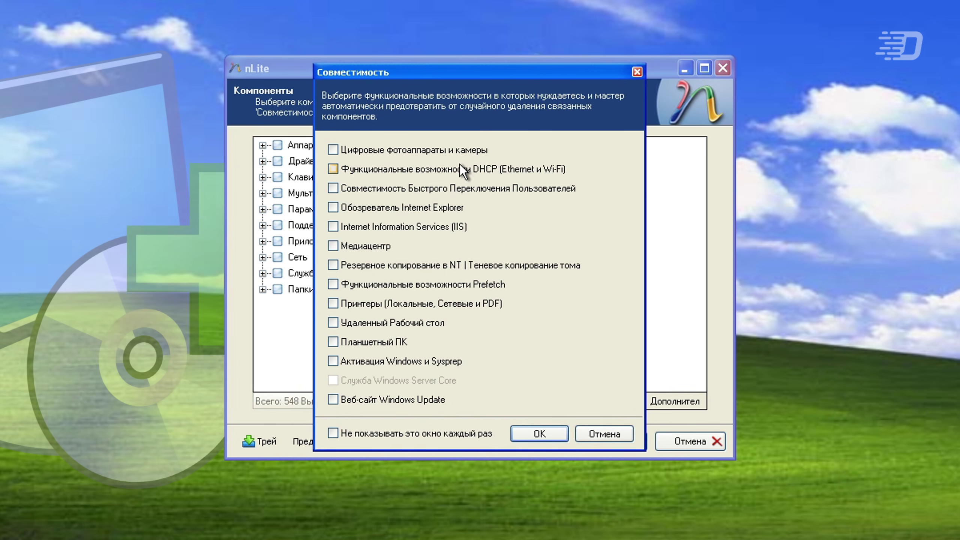
pyautogui.click(446, 153)
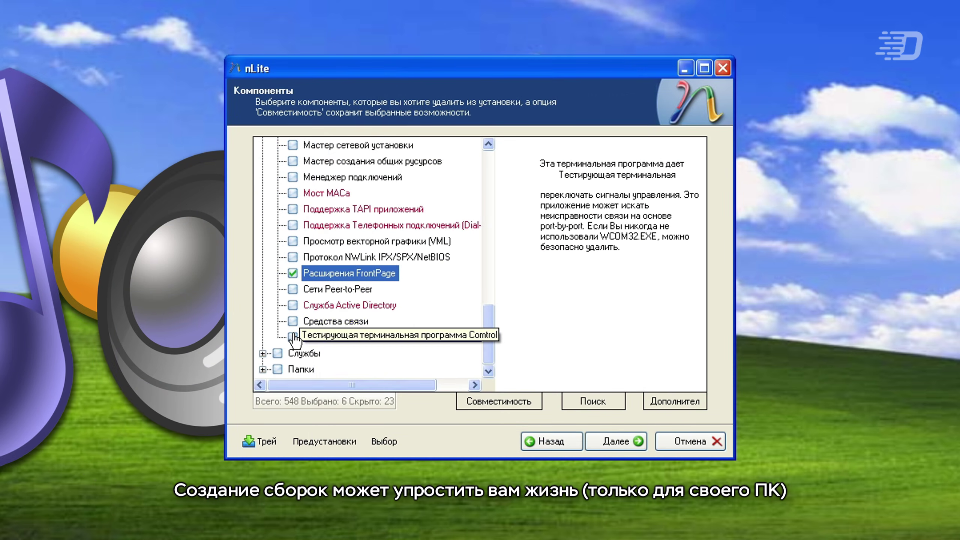
# Step: Mark Средства связи for removal and expand the Службы and Папки component groups
pyautogui.click(292, 321)
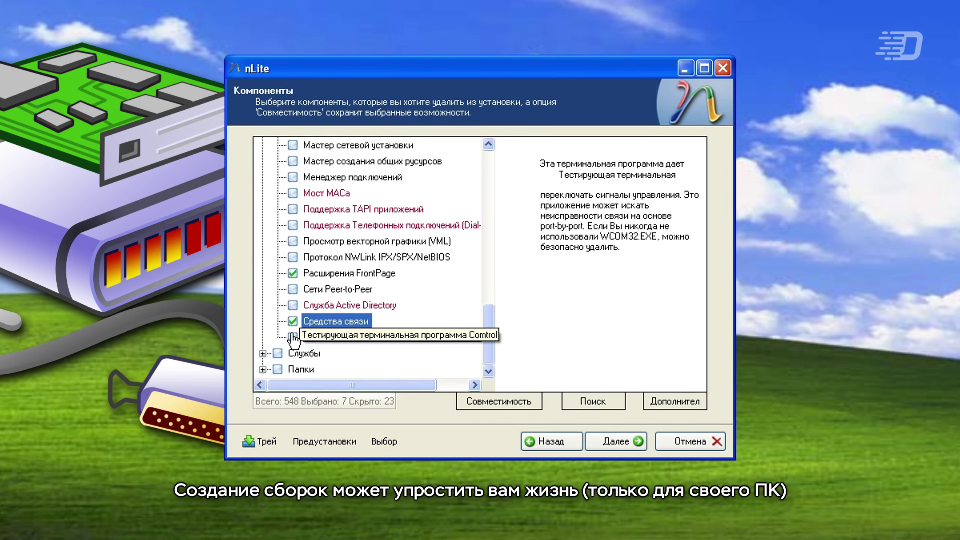
pyautogui.click(262, 353)
pyautogui.scroll(-12, 279, 347)
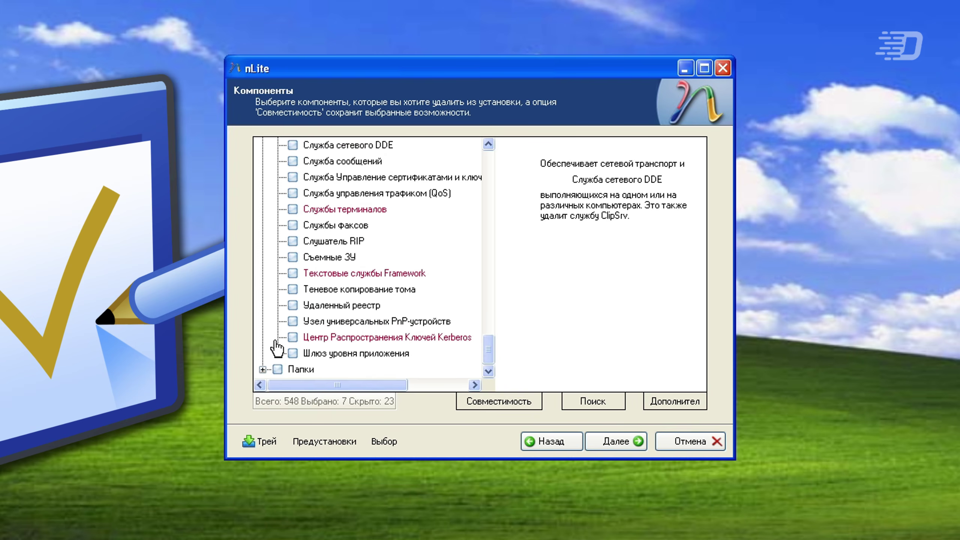
pyautogui.click(262, 370)
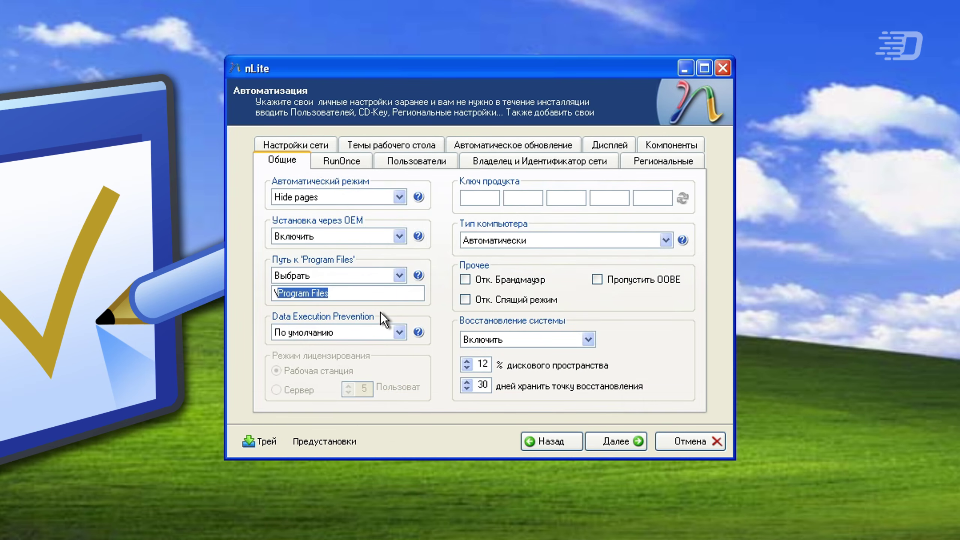
# Step: Set the Program Files path to \Programs and System Restore to Выключить in the general automation settings
pyautogui.press('BackSpace')
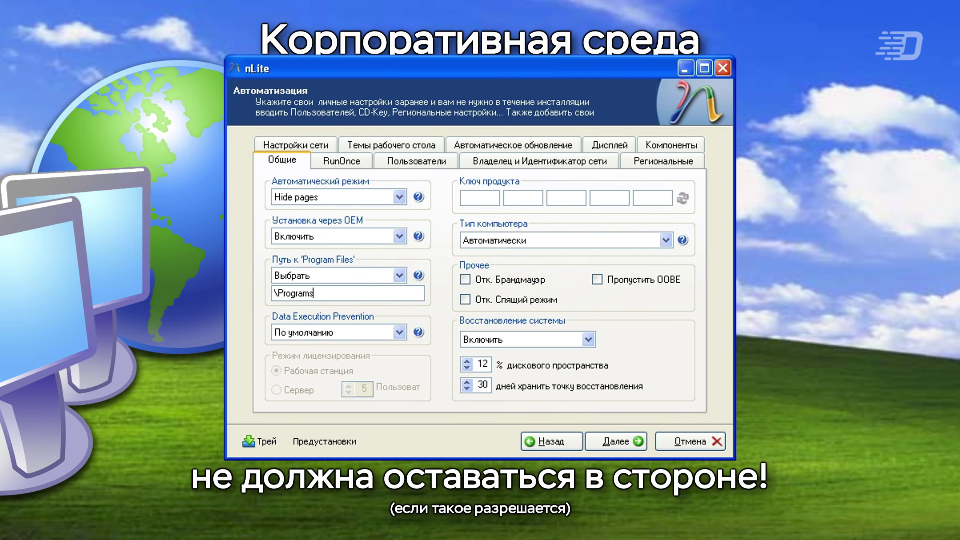
pyautogui.click(390, 332)
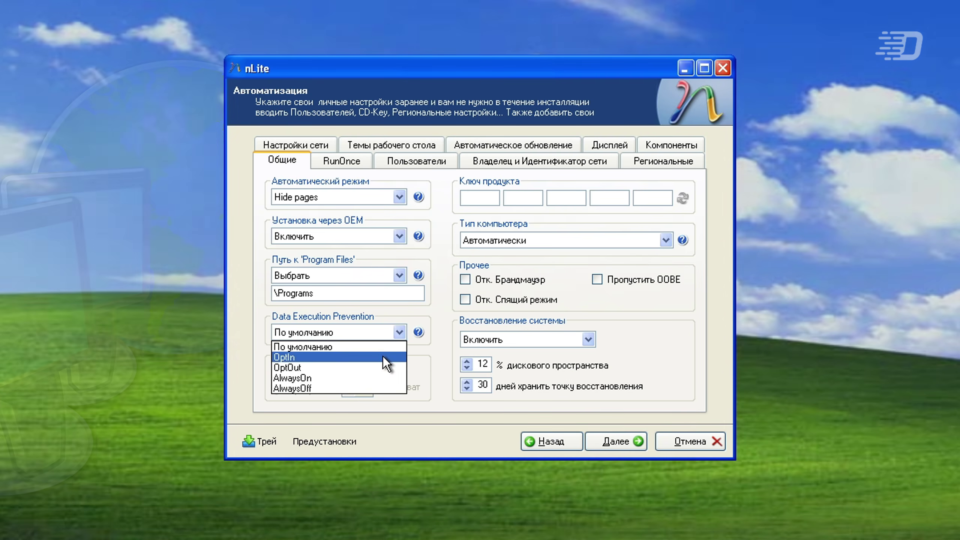
pyautogui.click(388, 334)
pyautogui.click(507, 342)
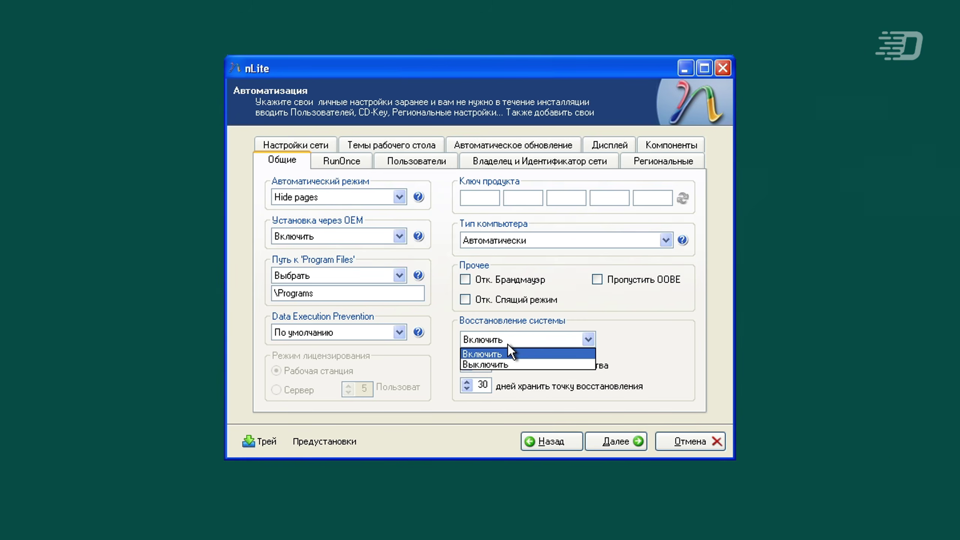
pyautogui.click(502, 364)
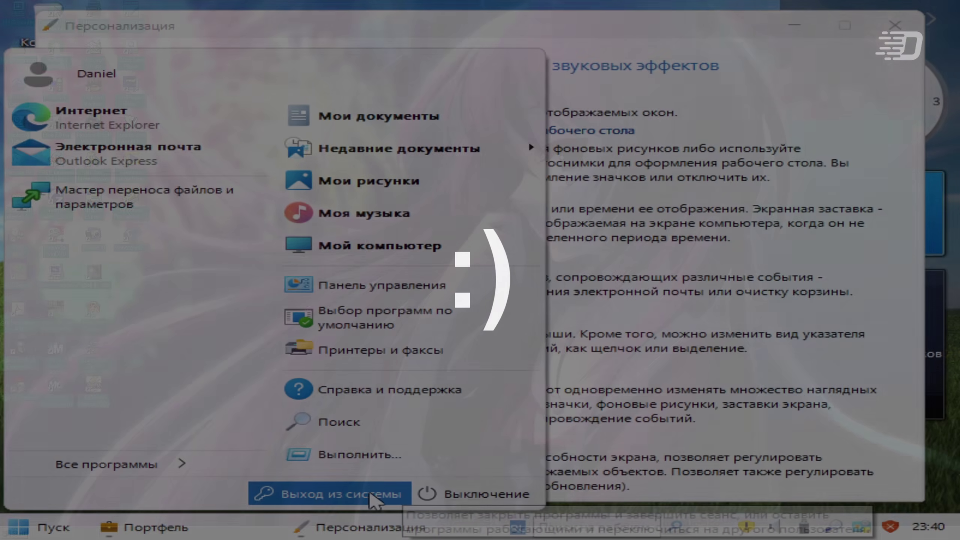
# Step: Log off from the customised Windows session
pyautogui.click(354, 497)
pyautogui.click(434, 212)
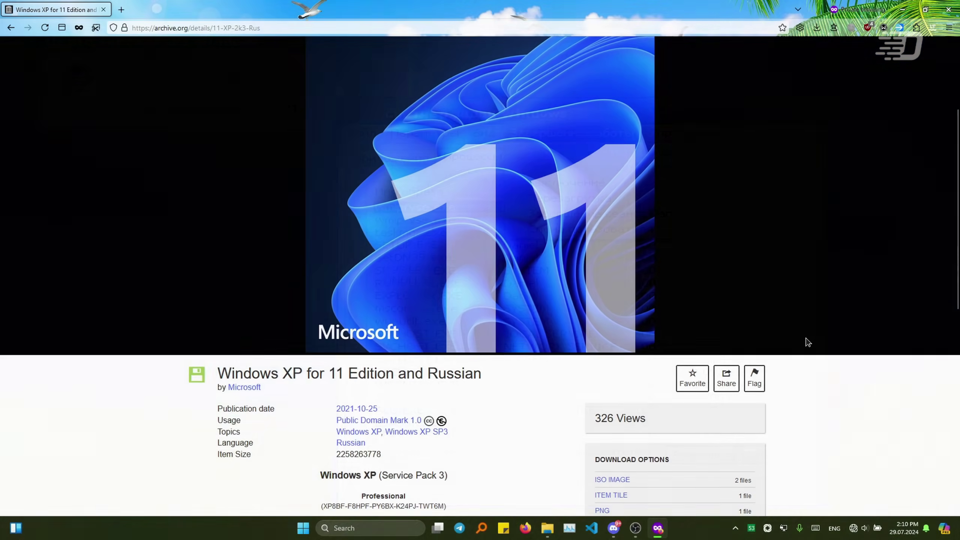
# Step: Review the Windows XP for 11 Edition and Russian item page, including its cover, metadata, download options and uploader
pyautogui.scroll(4, 802, 261)
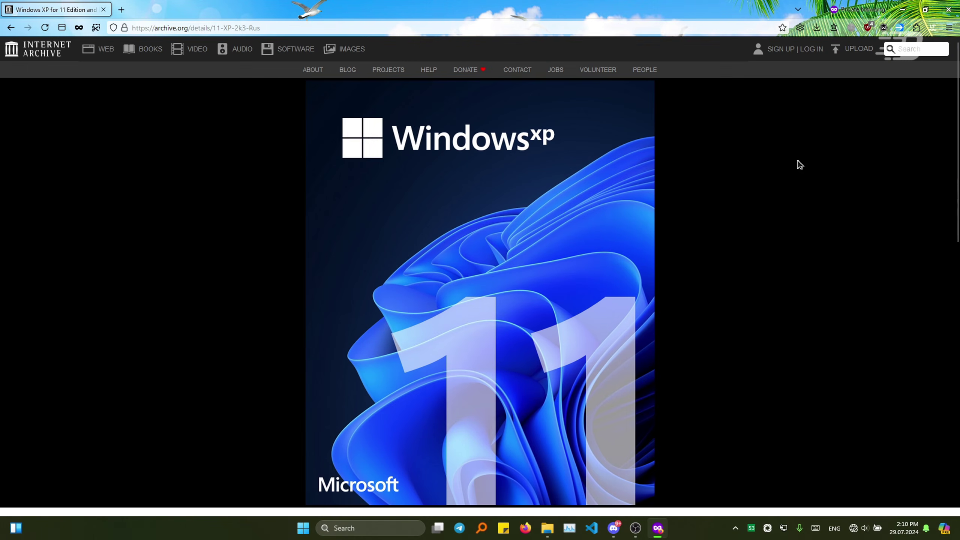
pyautogui.scroll(-1, 775, 109)
pyautogui.scroll(-1, 776, 110)
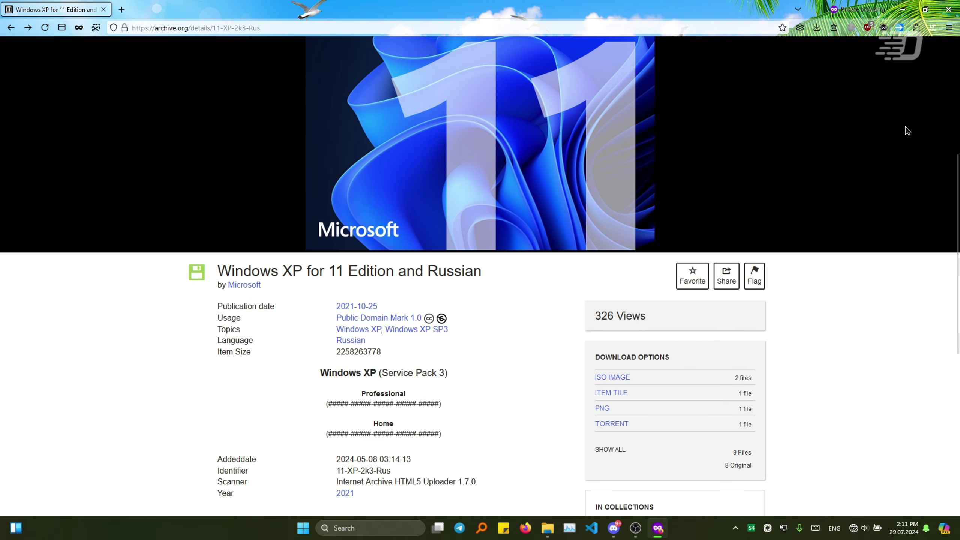
pyautogui.scroll(-3, 906, 126)
pyautogui.scroll(8, 883, 171)
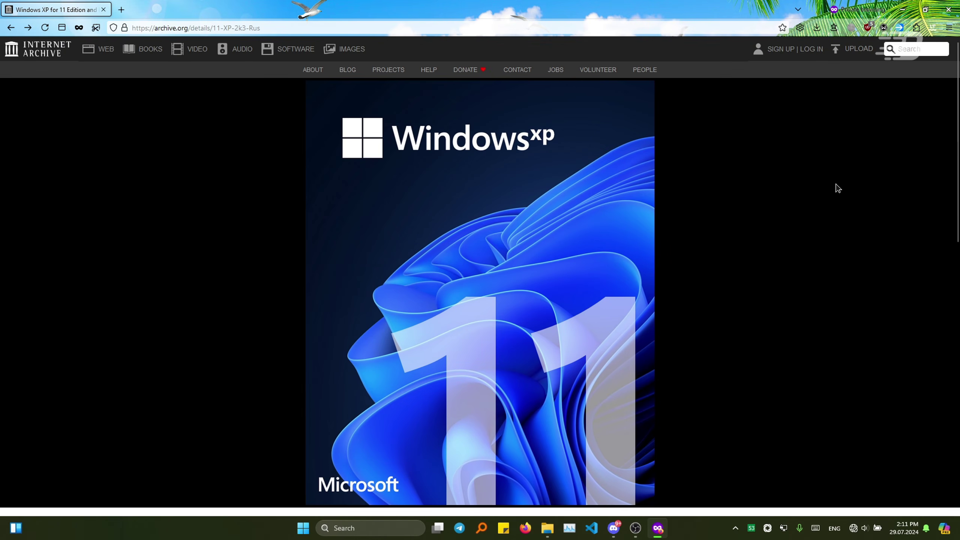
pyautogui.scroll(-10, 828, 188)
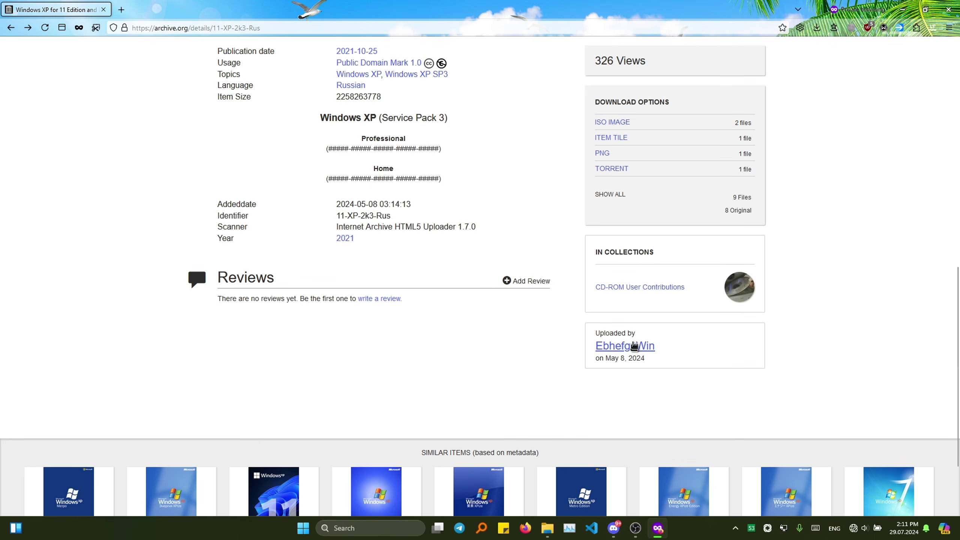
pyautogui.scroll(-2, 635, 346)
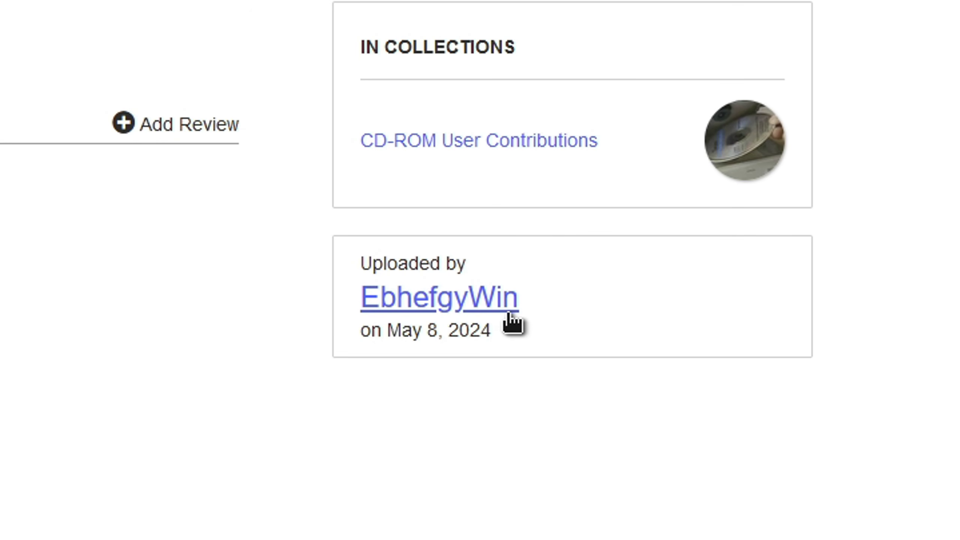
# Step: Open the uploader's profile and browse the other Windows XP editions uploaded there
pyautogui.click(508, 313)
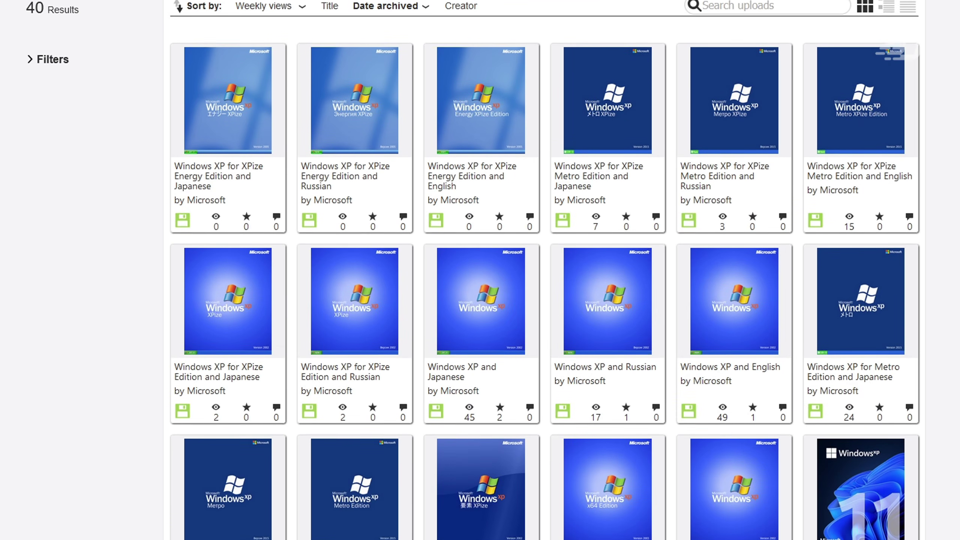
pyautogui.scroll(-5, 544, 265)
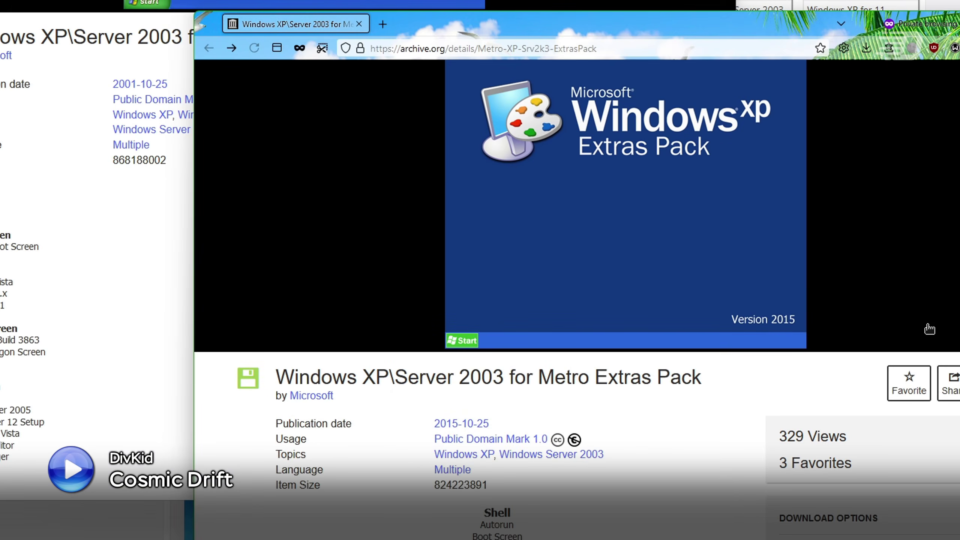
pyautogui.scroll(-6, 915, 341)
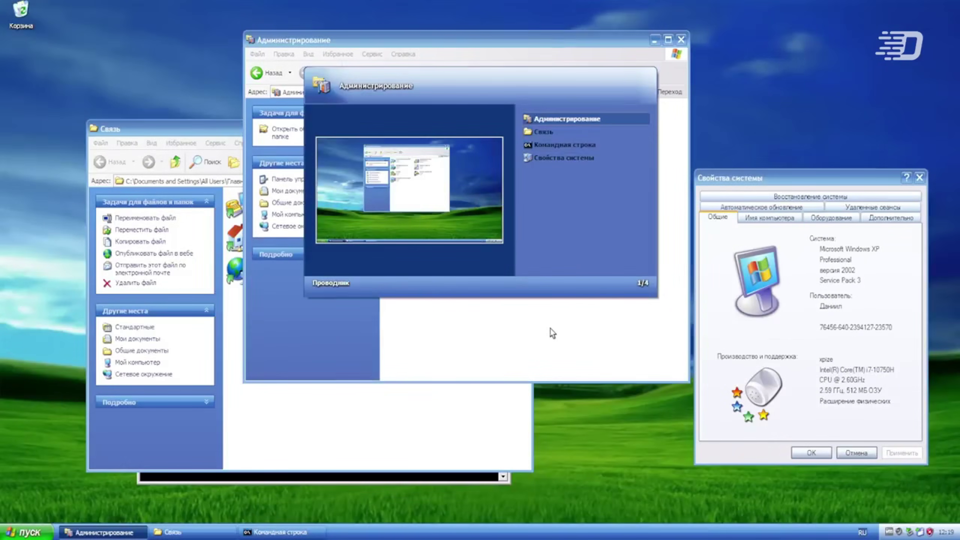
# Step: Cycle through the open windows in the XP task switcher to view their previews
pyautogui.press('Tab')
pyautogui.press('Tab')
pyautogui.press('Tab')
pyautogui.press('Tab')
pyautogui.press('Tab')
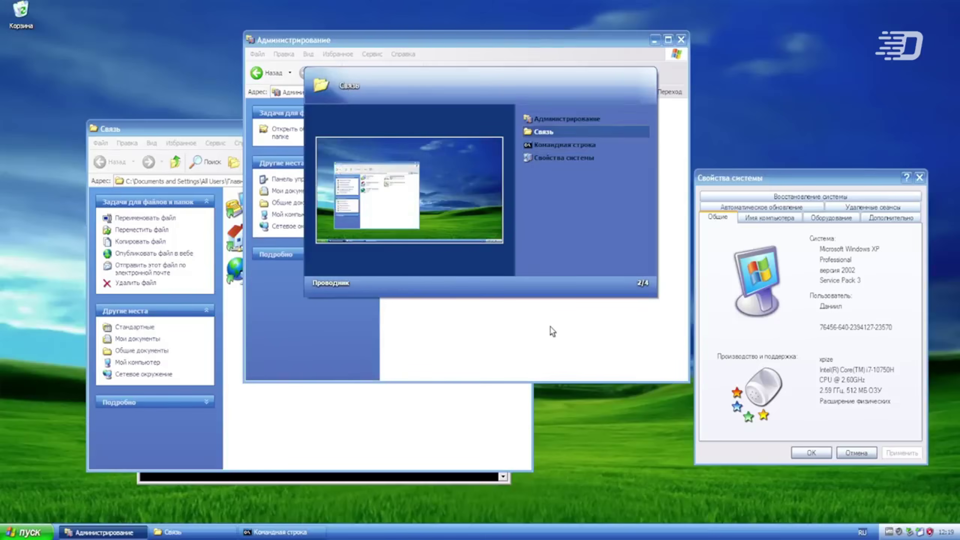
pyautogui.press('Tab')
pyautogui.press('Tab')
pyautogui.press('Tab')
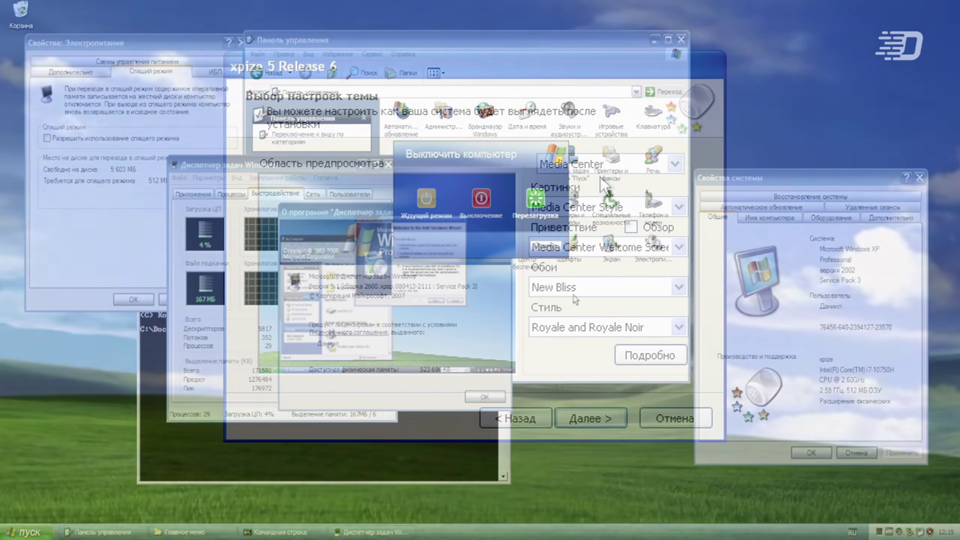
# Step: Choose the Darkside theme preset in the xpize setup and switch on the welcome screen preview (Обзор)
pyautogui.click(602, 158)
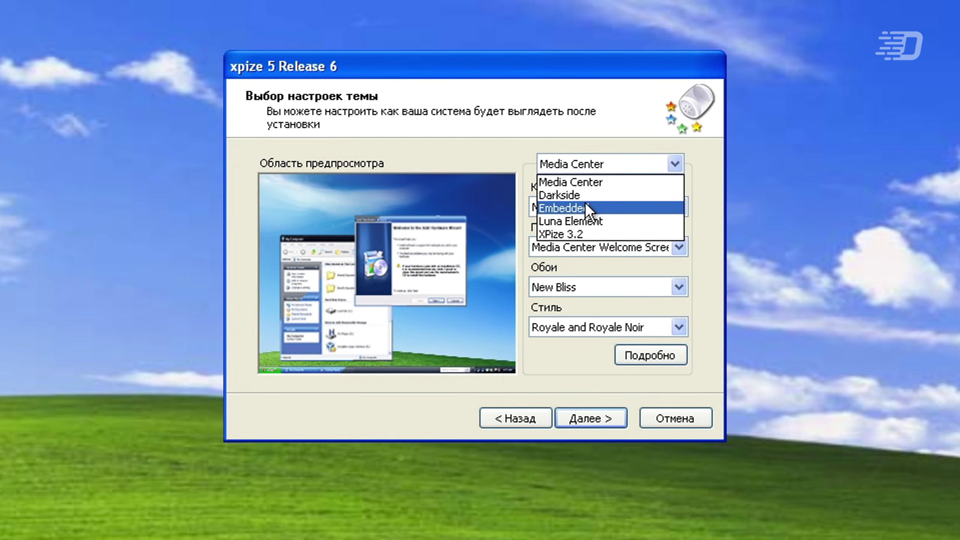
pyautogui.click(605, 196)
pyautogui.click(650, 224)
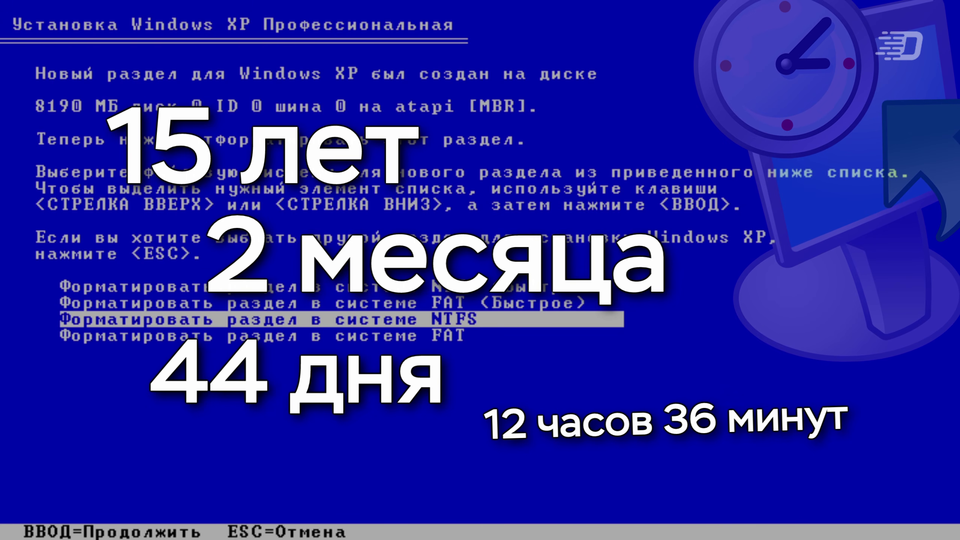
# Step: Format the new Windows XP partition using a quick format option (Быстрое)
pyautogui.press('Up')
pyautogui.press('Return')
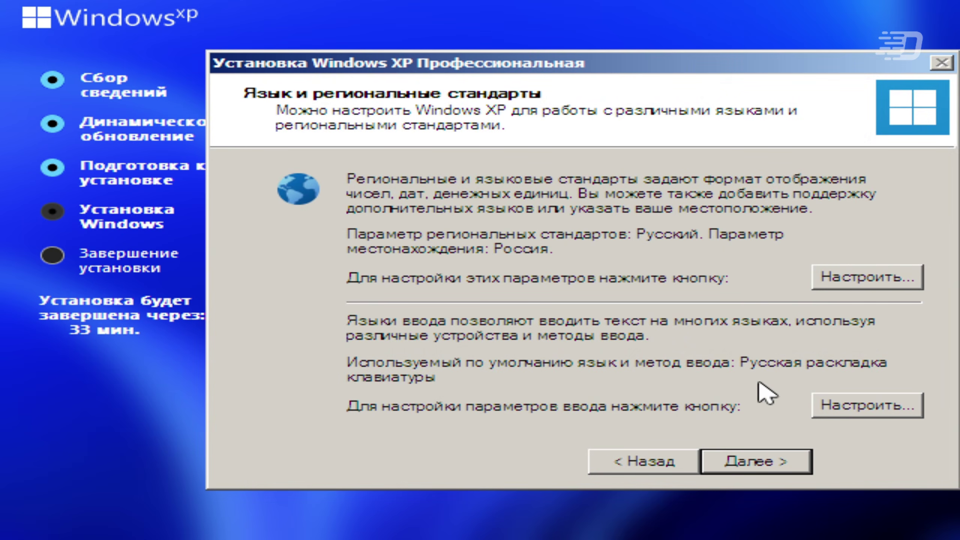
# Step: Open a command prompt during Windows setup, view the О программе "Windows" version details, and close the dialog
pyautogui.hotkey('shift', 'F10')
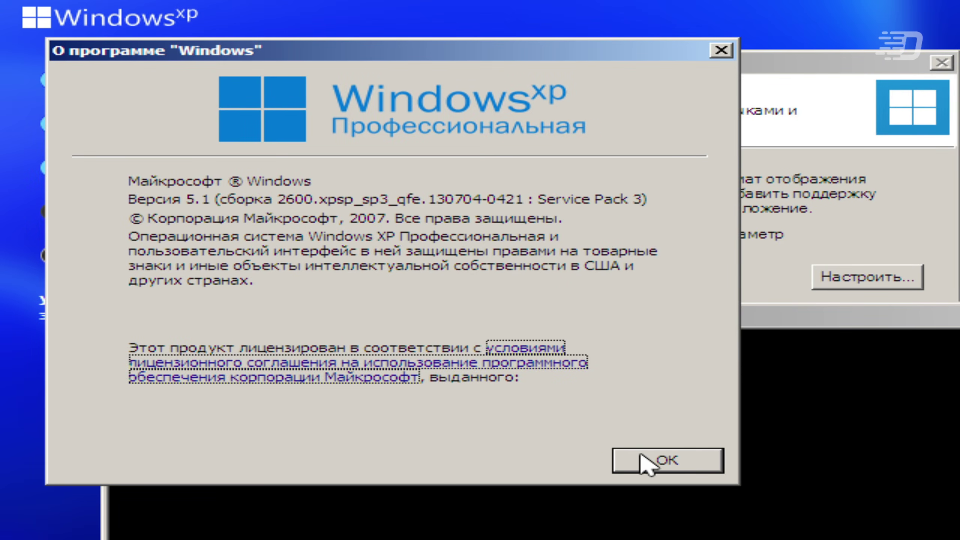
pyautogui.click(647, 462)
pyautogui.moveTo(643, 326); pyautogui.dragTo(468, 217)
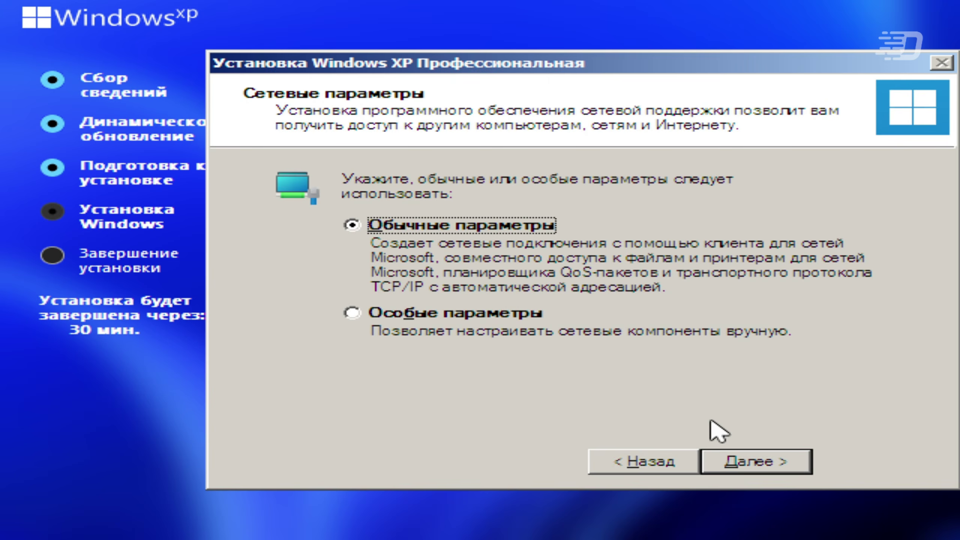
# Step: Continue the installation past the network settings page (Сетевые параметры) and dismiss the low virtual memory message
pyautogui.click(548, 327)
pyautogui.click(751, 462)
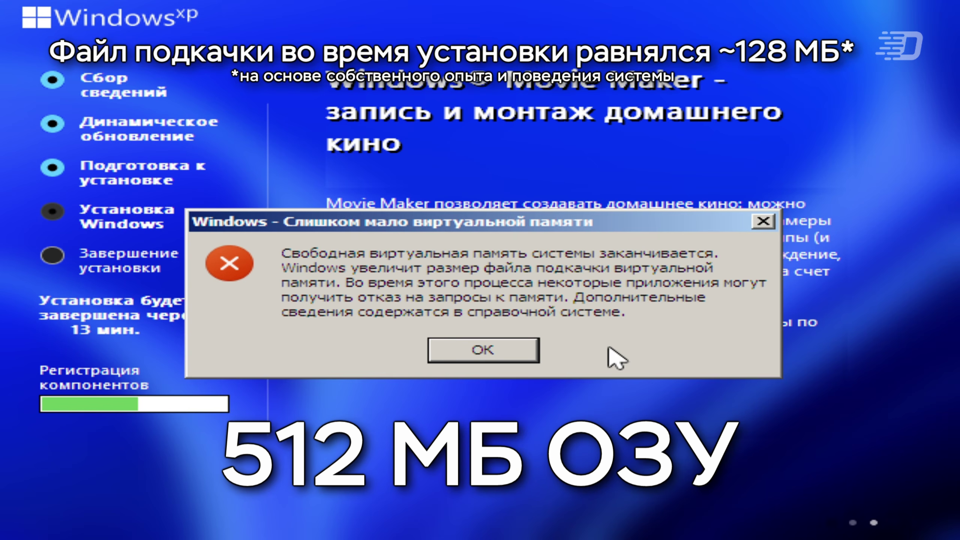
pyautogui.click(502, 346)
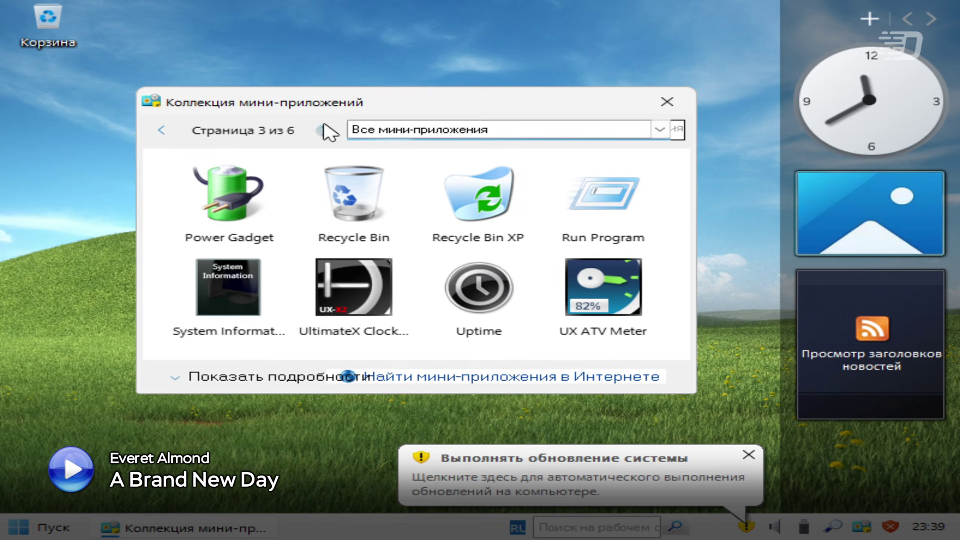
# Step: Browse the mini-application gallery and the desktop background list, cancelling the desktop settings and closing the Персонализация window
pyautogui.click(324, 131)
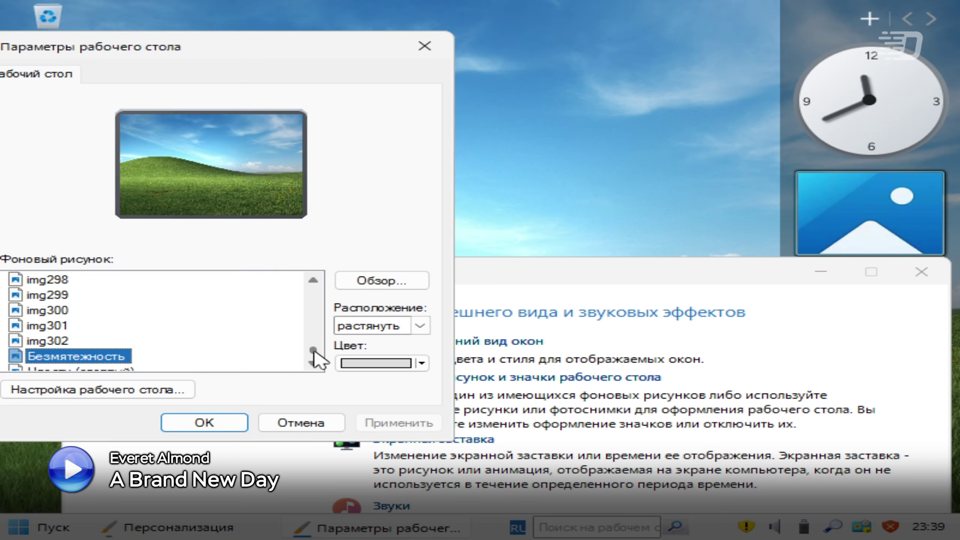
pyautogui.scroll(-1, 314, 355)
pyautogui.moveTo(512, 281); pyautogui.dragTo(487, 313)
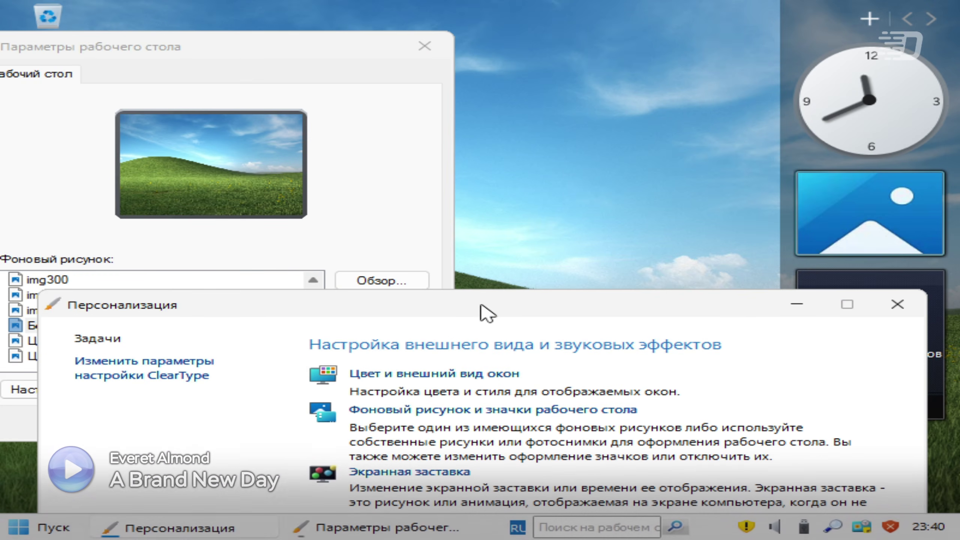
pyautogui.click(337, 178)
pyautogui.click(276, 423)
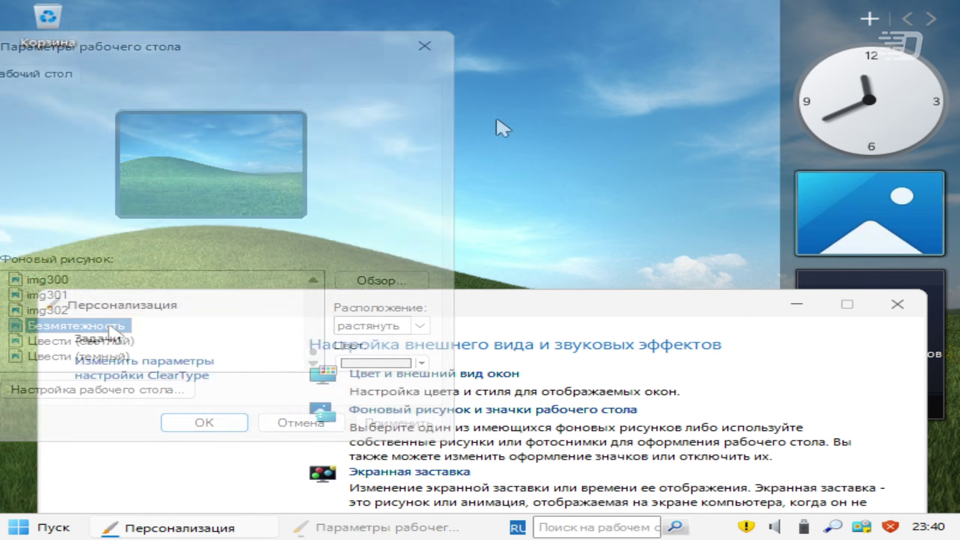
pyautogui.click(898, 304)
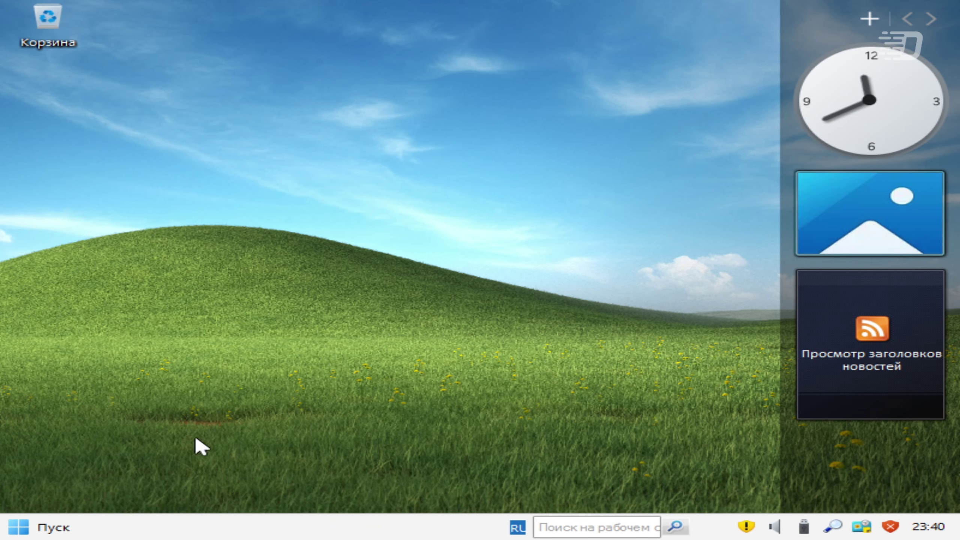
# Step: View the theme settings (Параметры темы) and display settings (Параметры дисплея) and close both without applying changes
pyautogui.click(48, 530)
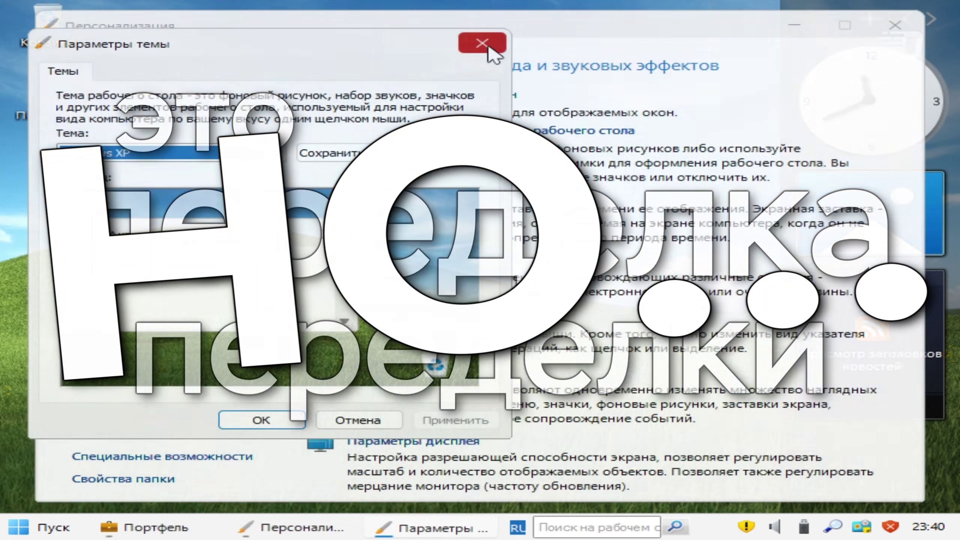
pyautogui.click(485, 37)
pyautogui.click(378, 442)
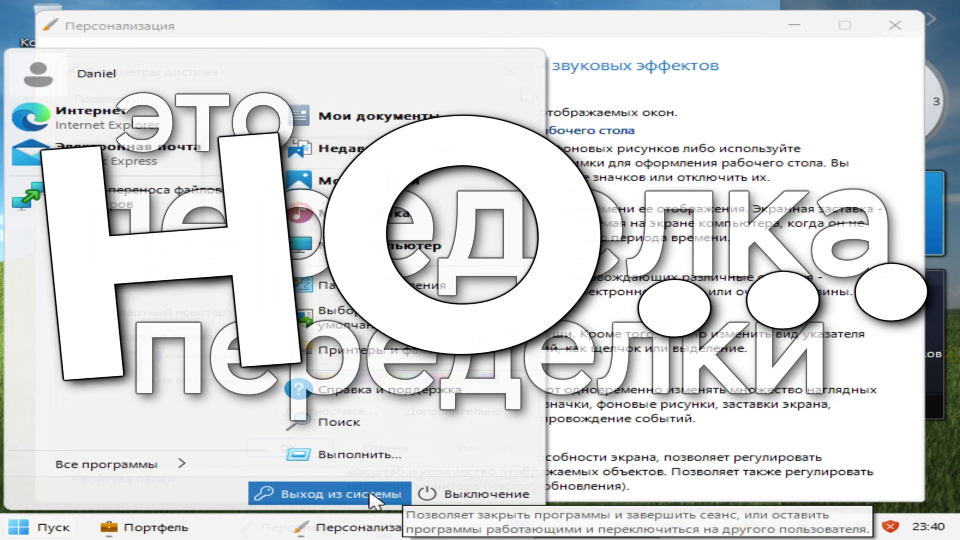
# Step: Leave the session to reach the welcome screen by switching user, and sign back in to the same account
pyautogui.click(341, 492)
pyautogui.click(414, 220)
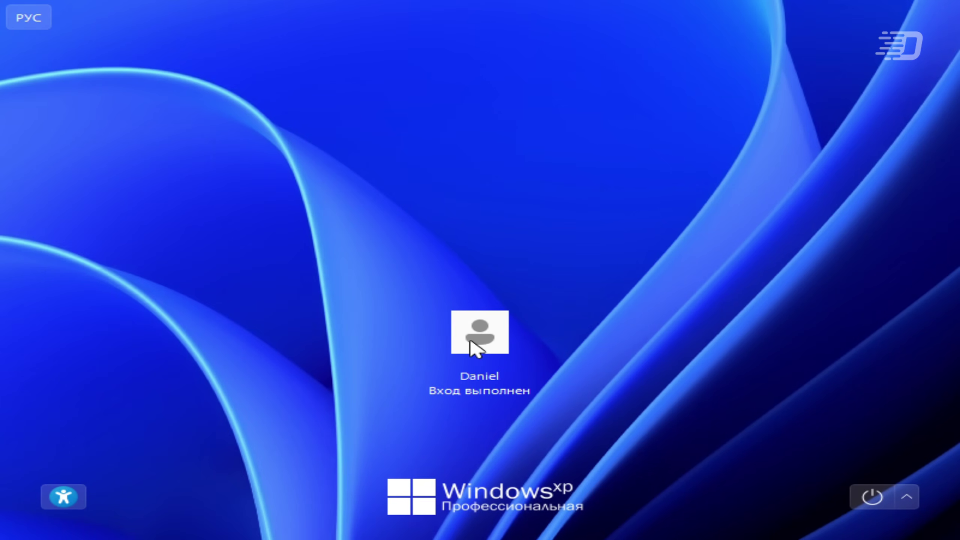
pyautogui.click(479, 333)
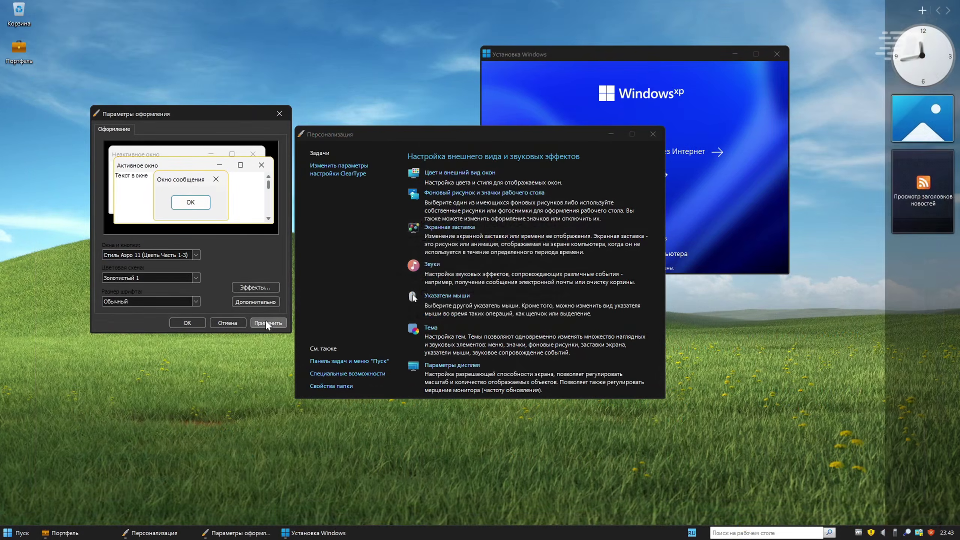
# Step: Try out Стиль Аэро 11 window styles, applying the Золотистый 1 scheme and the Цветь Часть 2-2 style in Бледно-красный
pyautogui.click(267, 322)
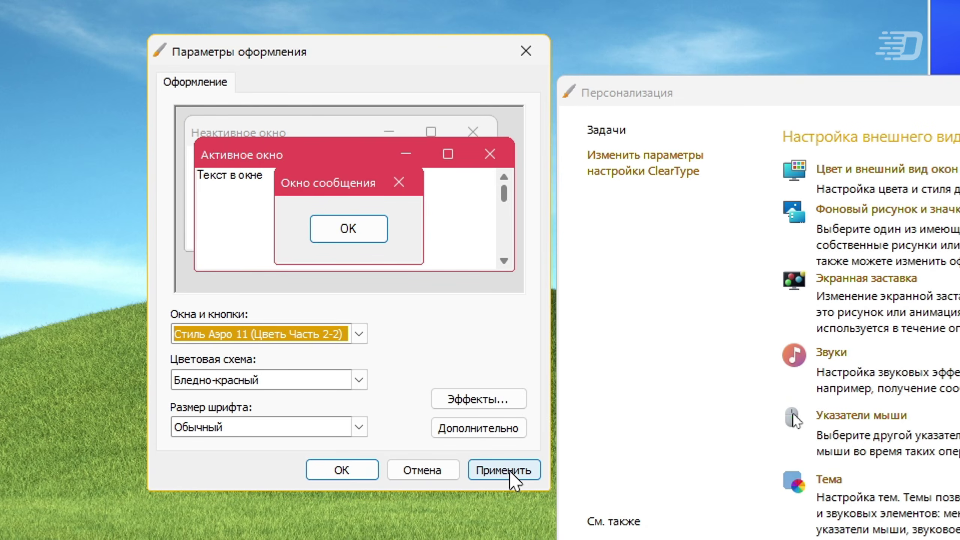
pyautogui.click(510, 471)
pyautogui.click(358, 334)
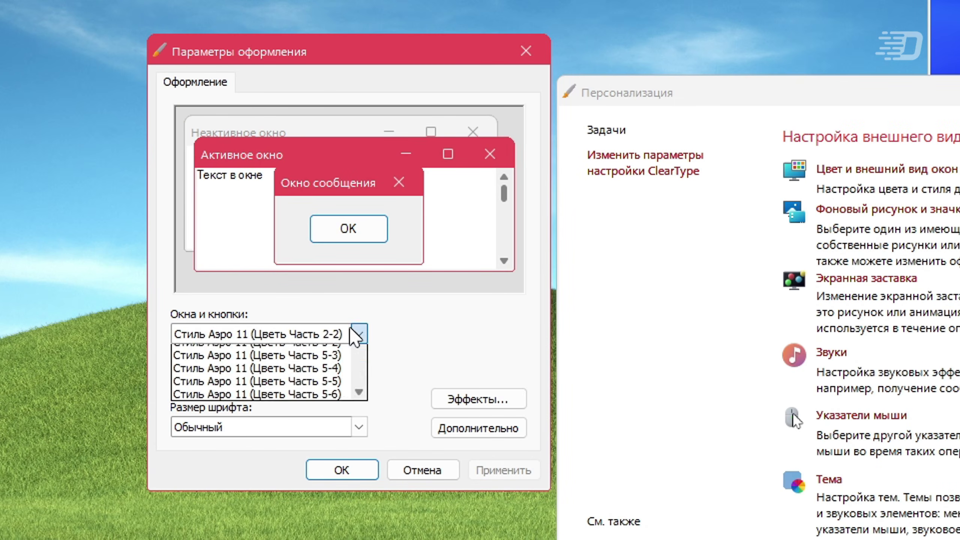
pyautogui.click(504, 471)
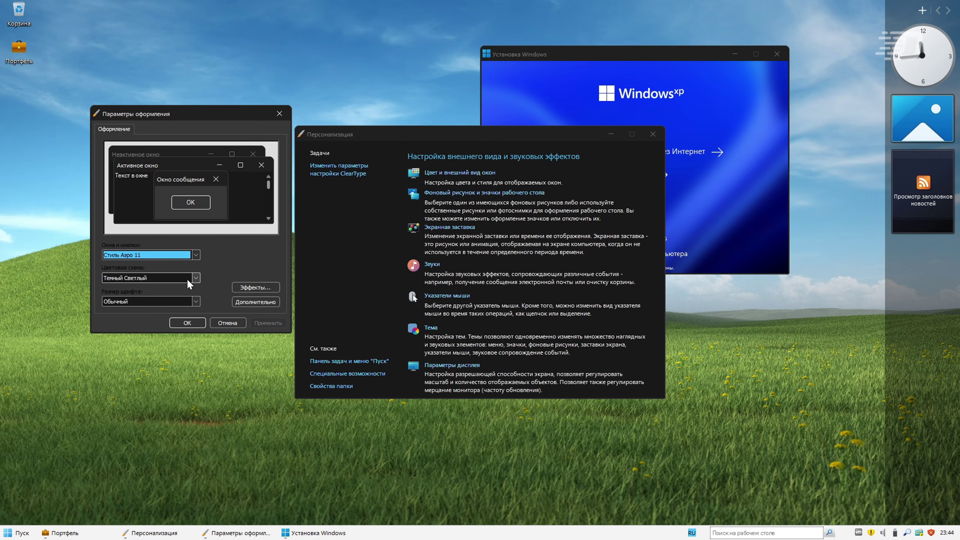
pyautogui.click(187, 278)
pyautogui.click(195, 299)
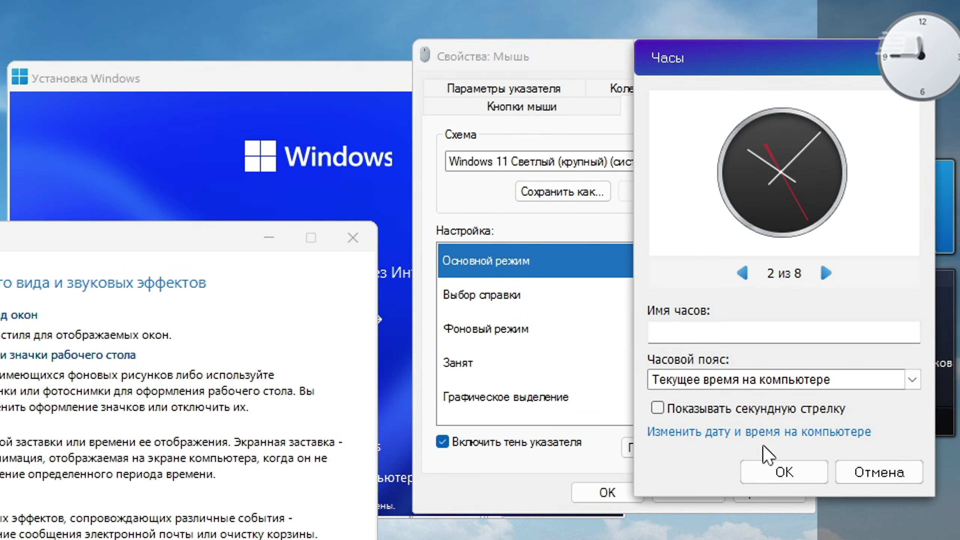
# Step: Turn on the second hand for the dark clock gadget and dismiss the Windows XP end-of-support message
pyautogui.click(762, 408)
pyautogui.click(779, 471)
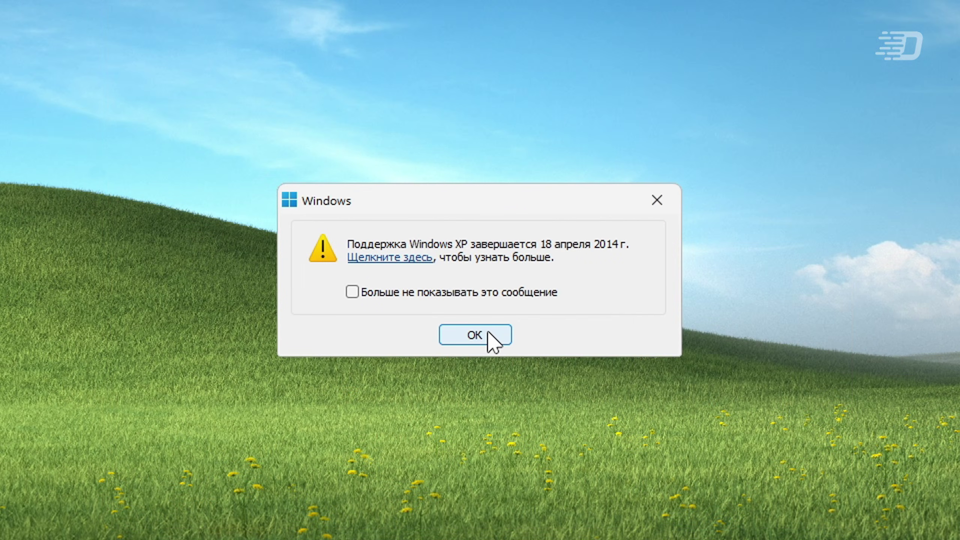
pyautogui.click(489, 334)
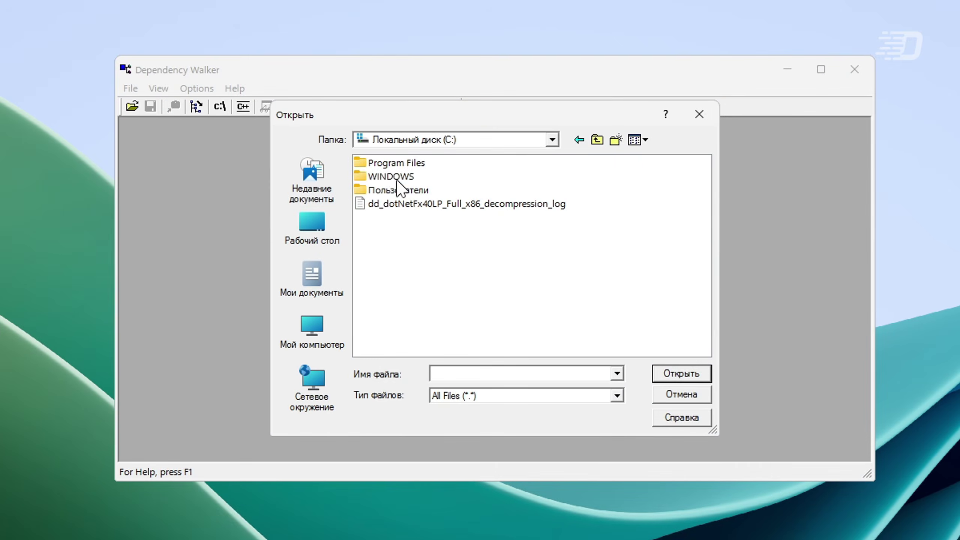
# Step: Load the explorer program from the WINDOWS folder into Dependency Walker and try to open the WER.DLL module
pyautogui.doubleClick(397, 180)
pyautogui.hscroll(5, 465, 261)
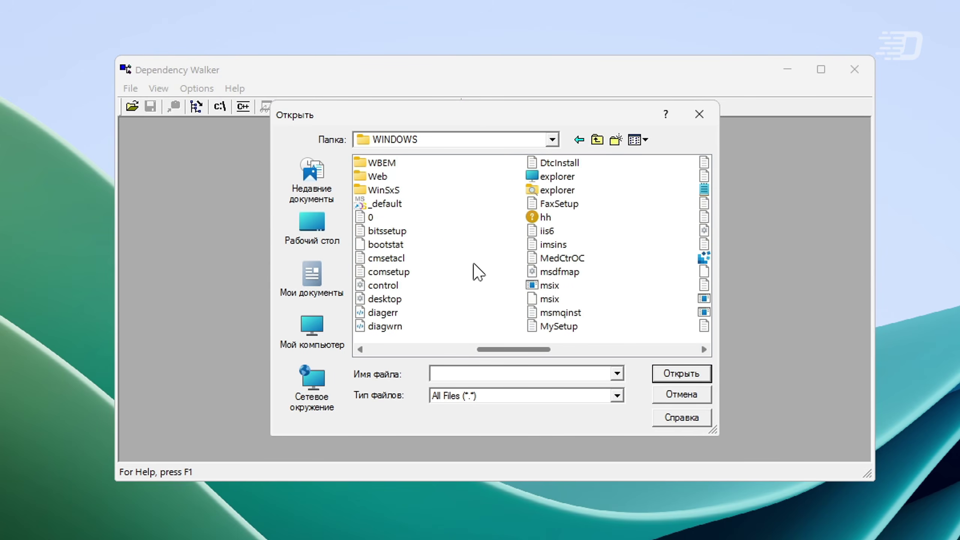
pyautogui.doubleClick(545, 177)
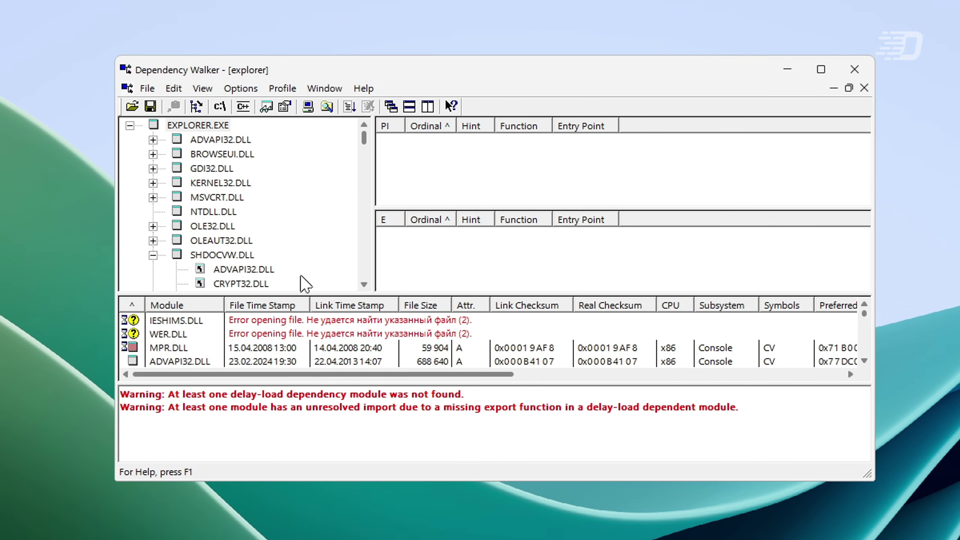
pyautogui.doubleClick(208, 332)
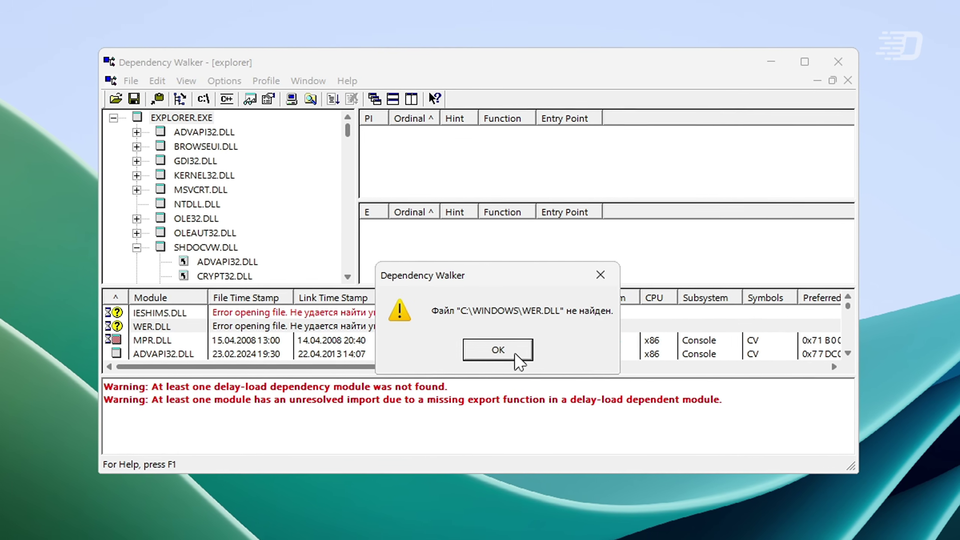
pyautogui.click(516, 352)
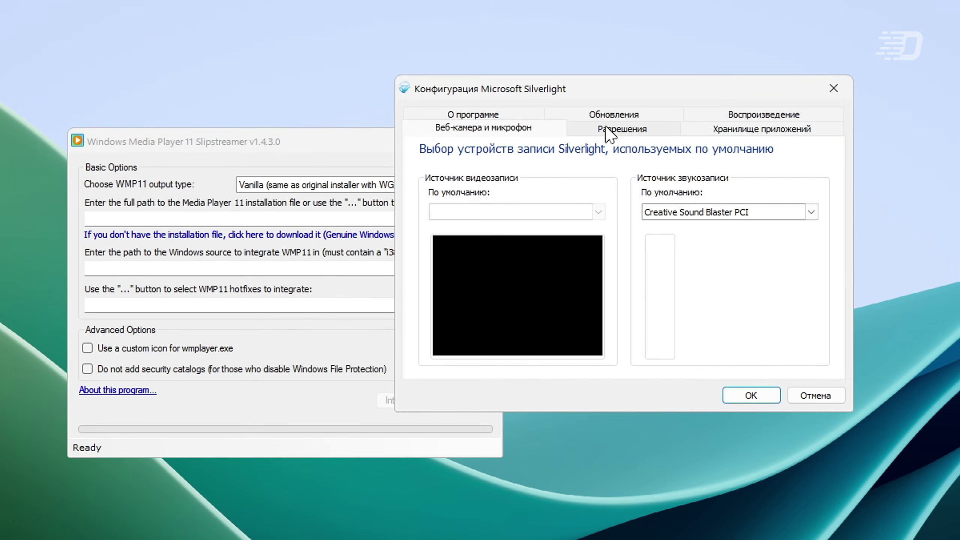
# Step: Review the permissions, application storage, playback and program information pages of the Microsoft Silverlight configuration
pyautogui.click(611, 132)
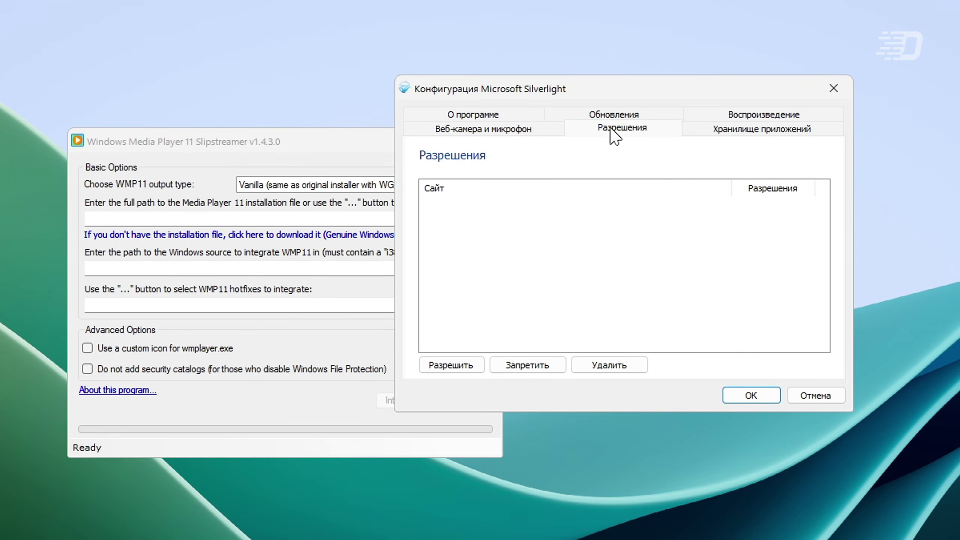
pyautogui.click(764, 129)
pyautogui.click(758, 114)
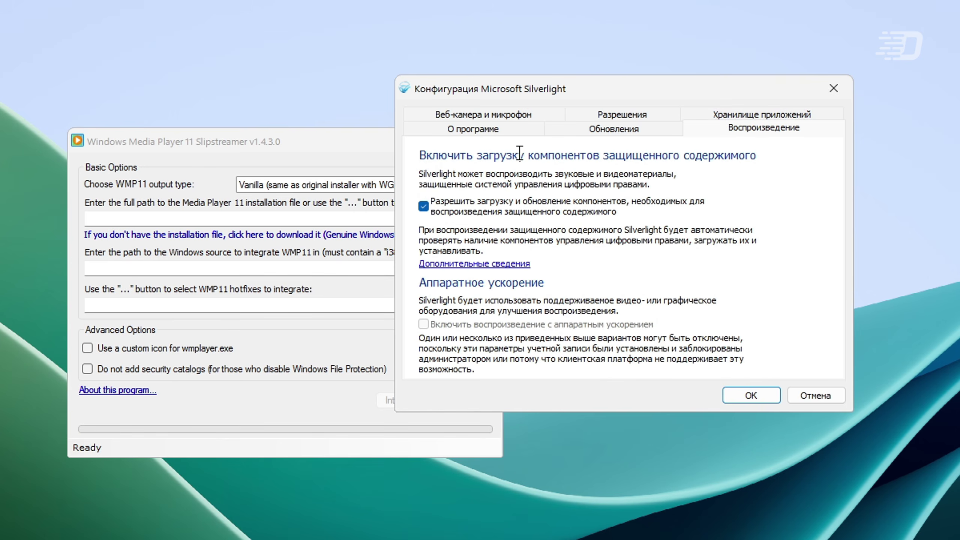
pyautogui.click(499, 134)
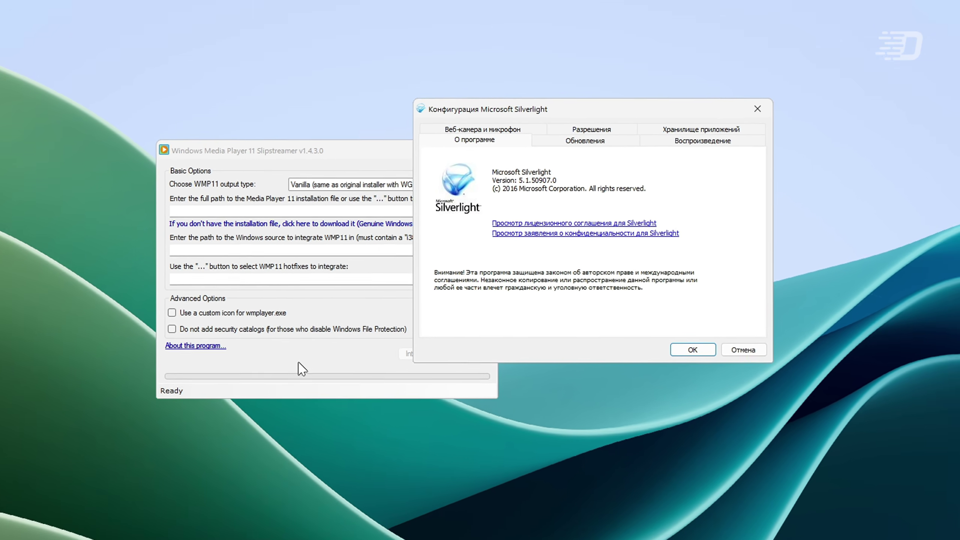
# Step: Check the installed tools in the Start menu and open the interface language choices in nLite
pyautogui.click(226, 380)
pyautogui.click(17, 524)
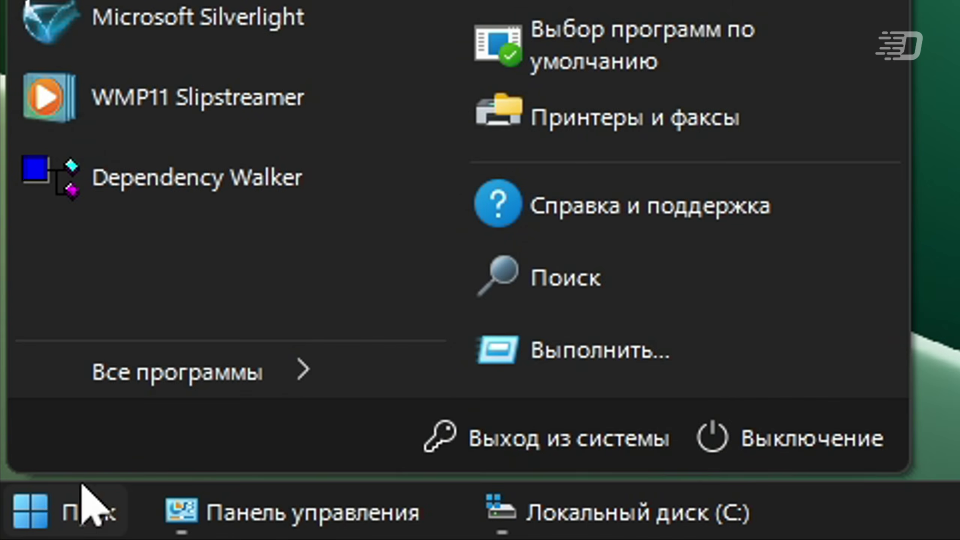
pyautogui.click(41, 498)
pyautogui.click(826, 257)
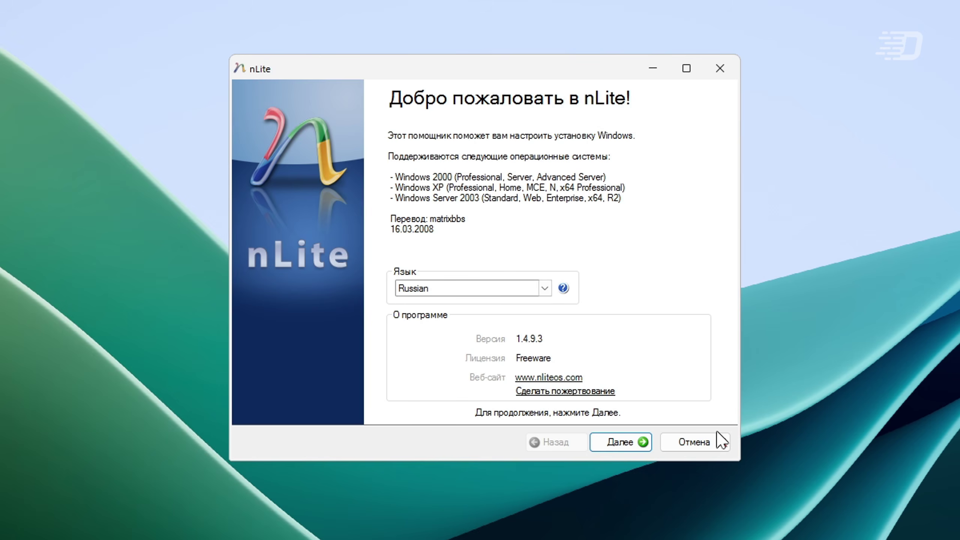
pyautogui.click(522, 288)
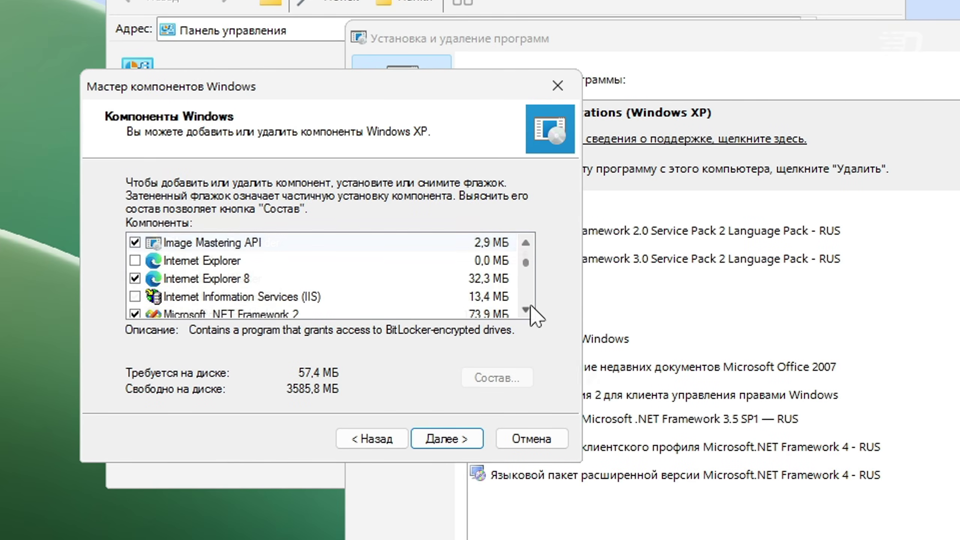
# Step: Look through the list of optional Windows components in the Мастер компонентов Windows wizard
pyautogui.scroll(-4, 526, 310)
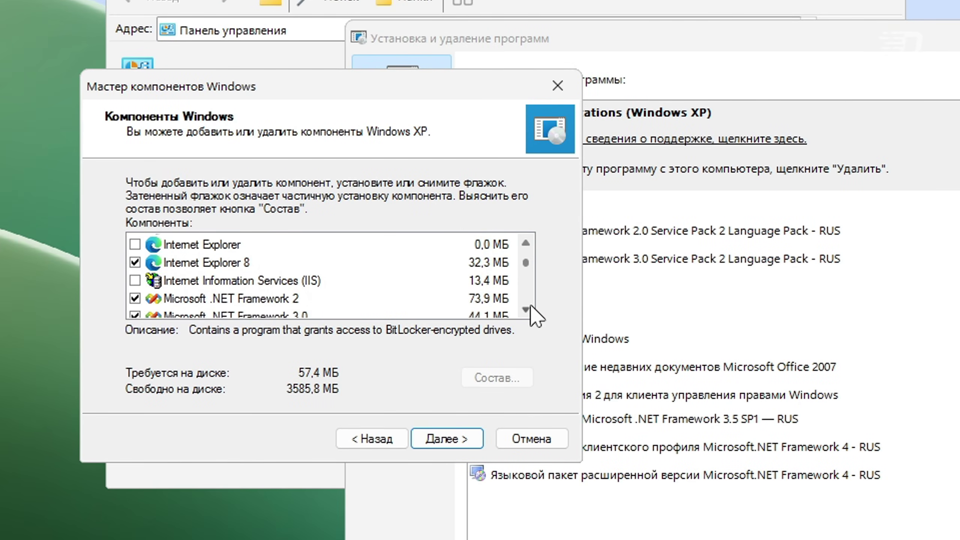
pyautogui.scroll(-4, 531, 307)
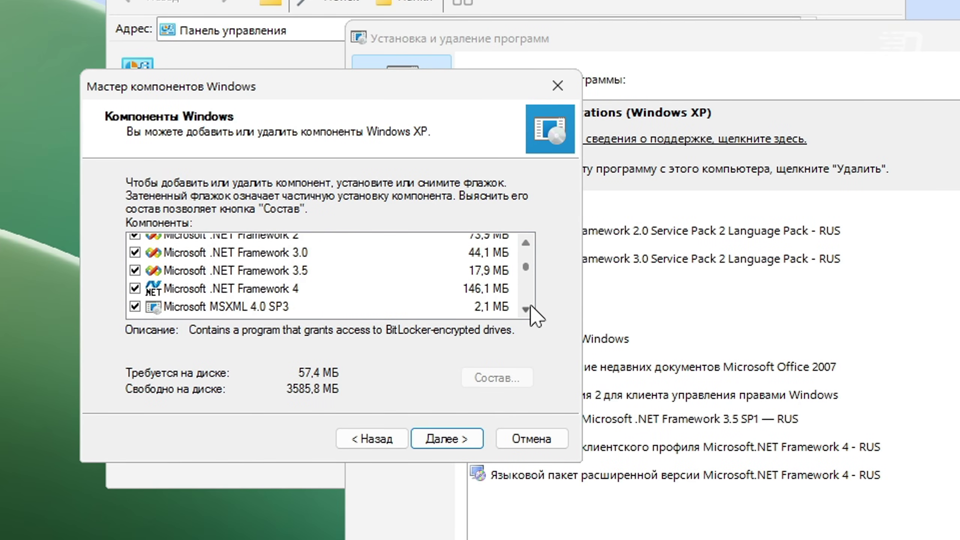
pyautogui.scroll(-4, 531, 306)
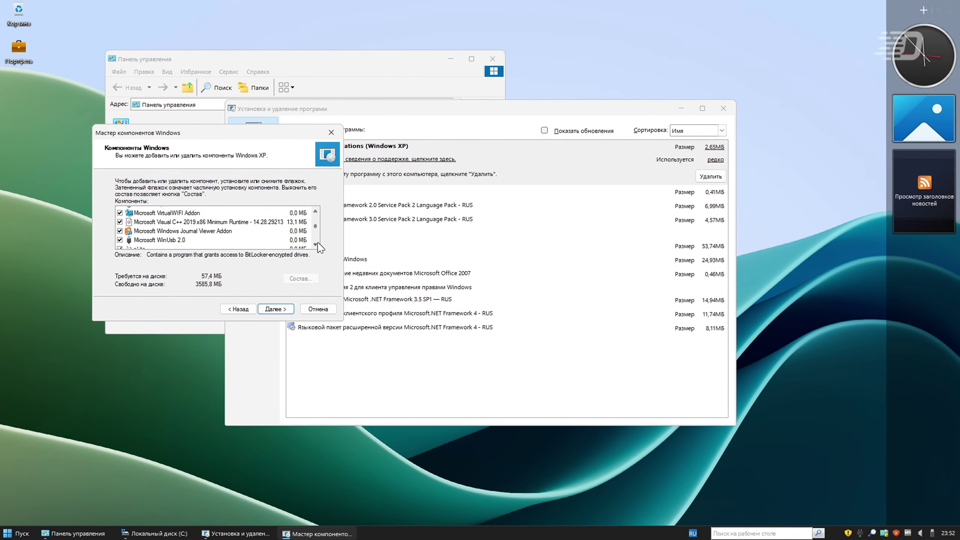
pyautogui.scroll(-1, 319, 243)
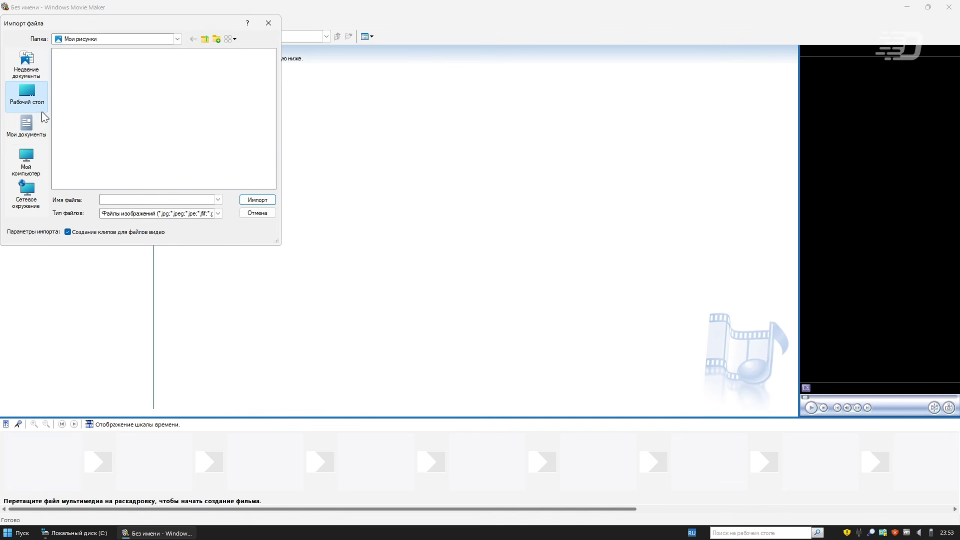
# Step: Browse to the Мои рисунки folder in Movie Maker's import dialog and look over the Help and Support Center home page
pyautogui.click(43, 121)
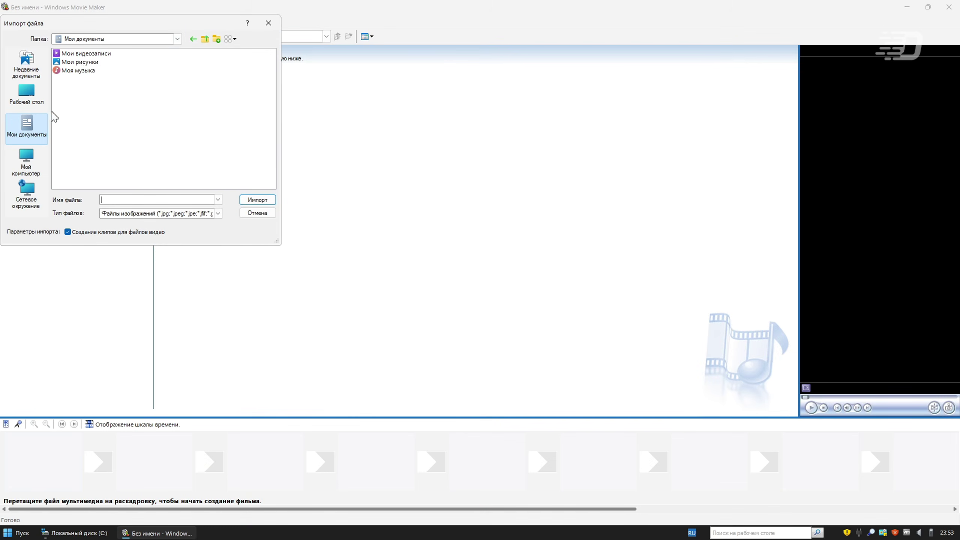
pyautogui.doubleClick(80, 62)
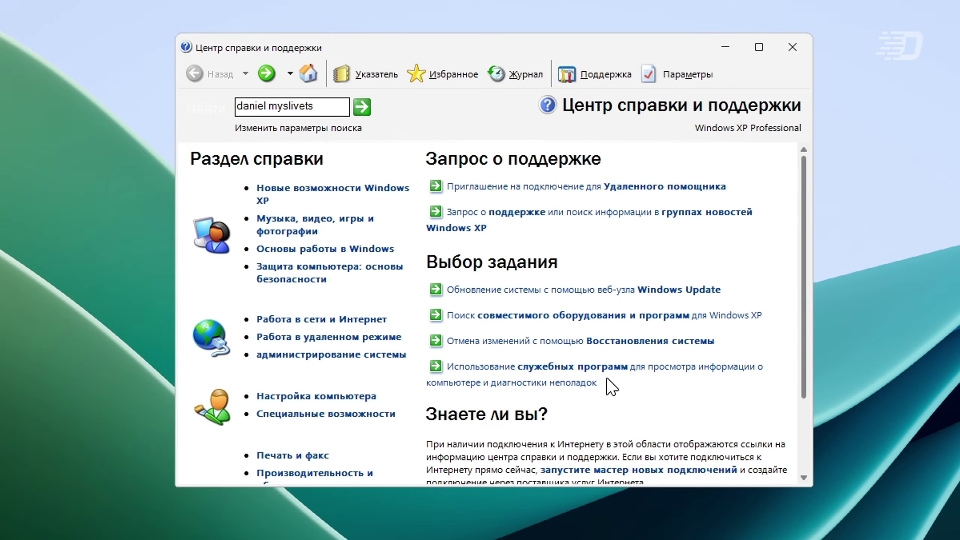
pyautogui.scroll(-3, 607, 380)
pyautogui.scroll(3, 567, 371)
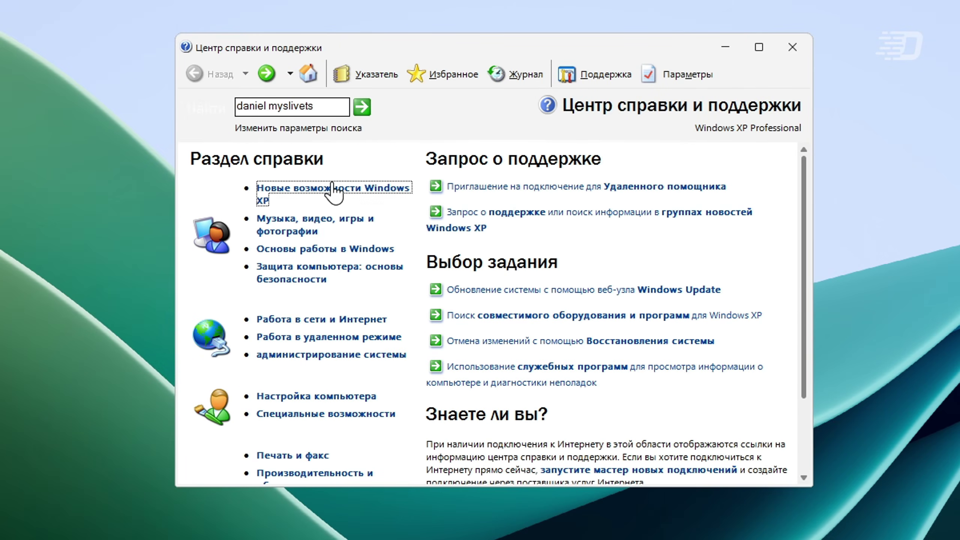
# Step: Open the Новые возможности Windows XP help topic and look through the Стандартные programs in the Start menu
pyautogui.click(332, 188)
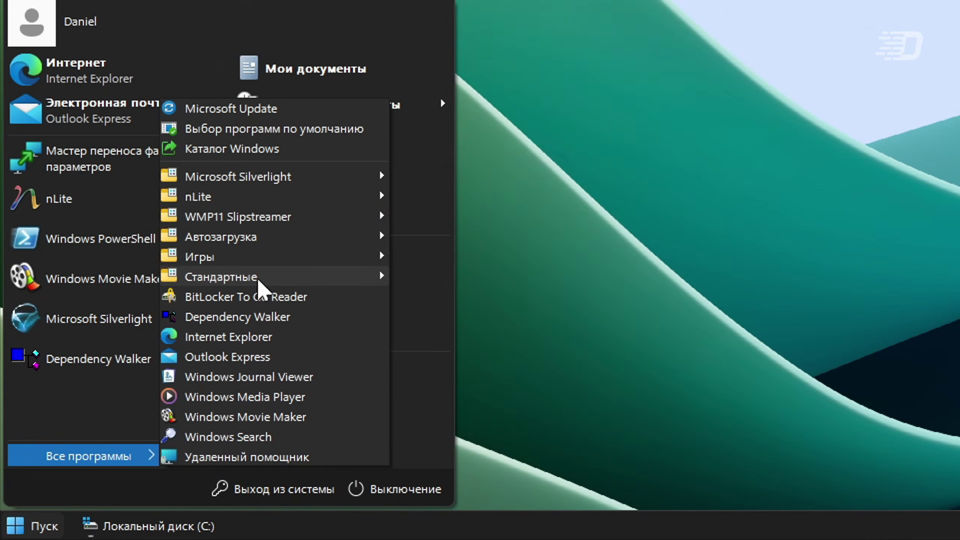
pyautogui.moveTo(261, 278)
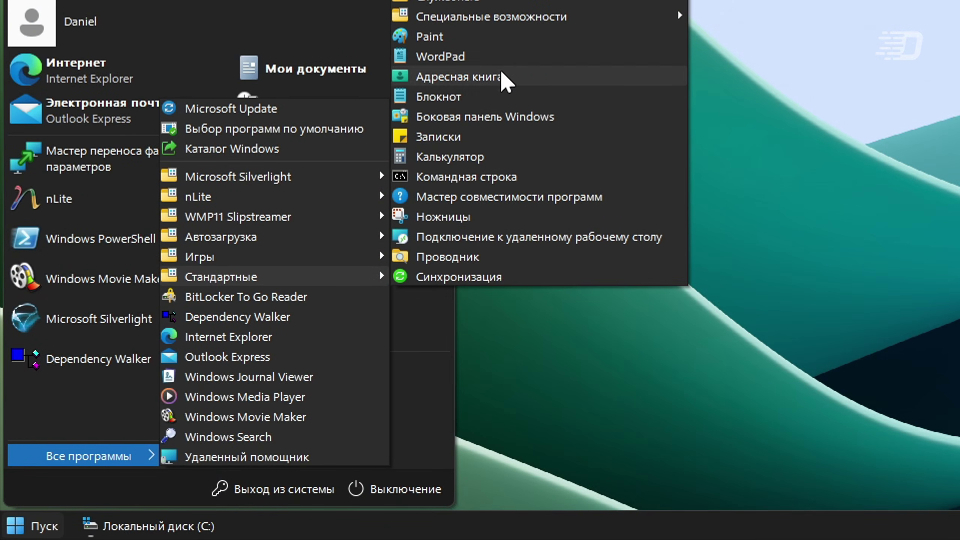
pyautogui.moveTo(492, 0)
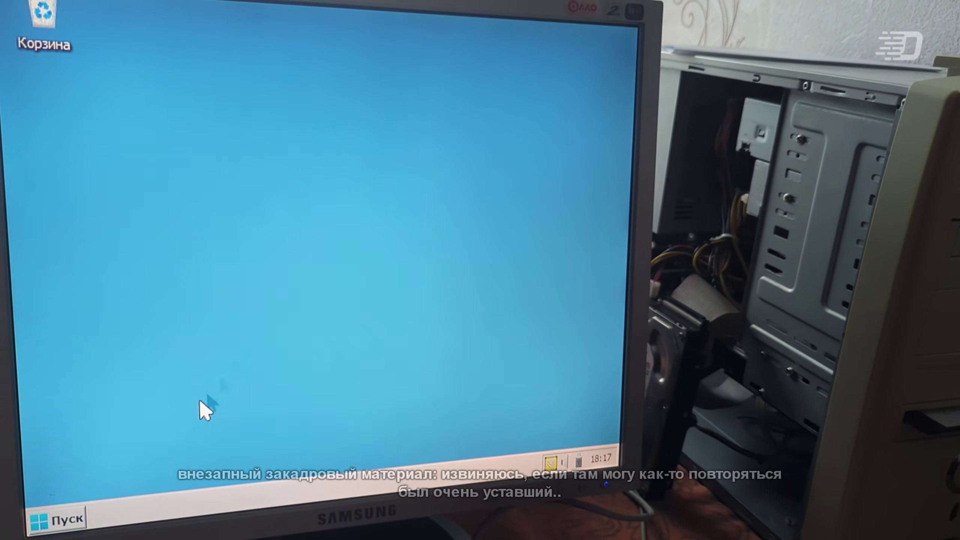
# Step: Look through the contents of the SYSTEM (C:) and XP11 (E:) drives in Мой компьютер on the physical computer
pyautogui.click(87, 520)
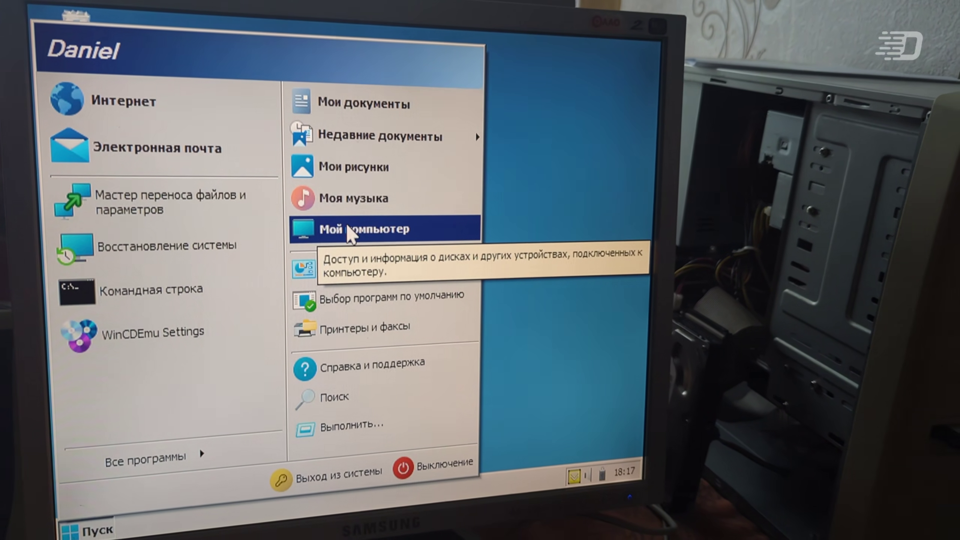
pyautogui.click(347, 227)
pyautogui.doubleClick(354, 400)
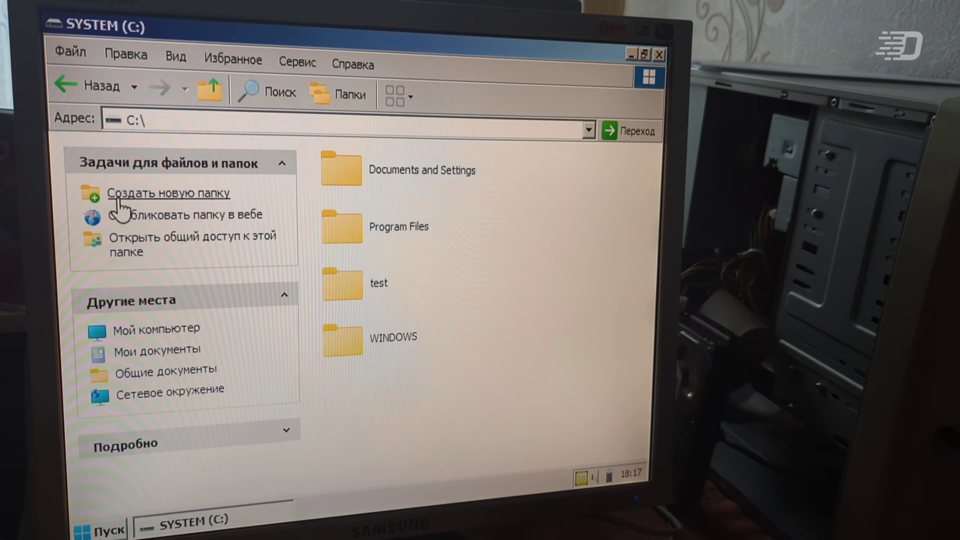
pyautogui.click(100, 88)
pyautogui.scroll(-2, 505, 381)
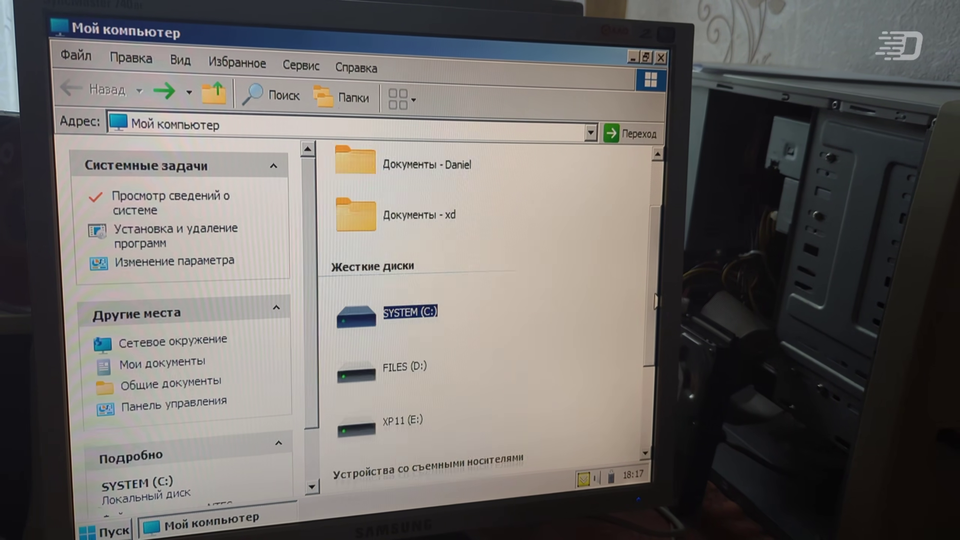
pyautogui.doubleClick(413, 375)
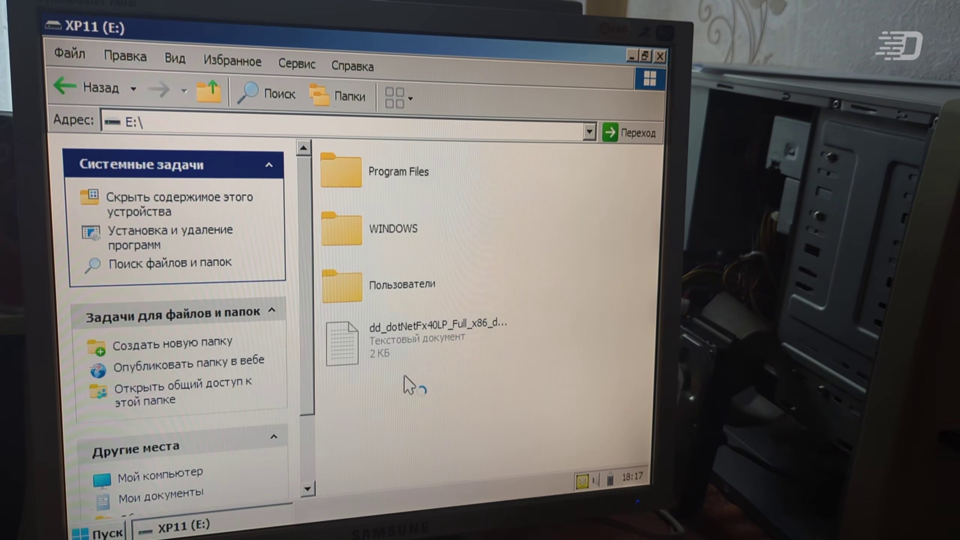
pyautogui.click(666, 61)
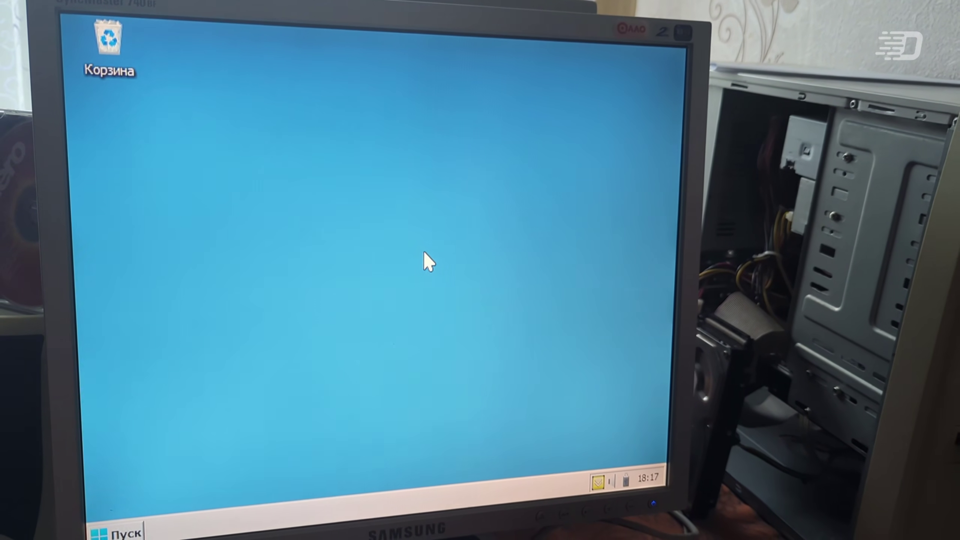
# Step: Look over the installed programs and the Стандартные group in the classic-style Start menu
pyautogui.click(117, 533)
pyautogui.moveTo(189, 462)
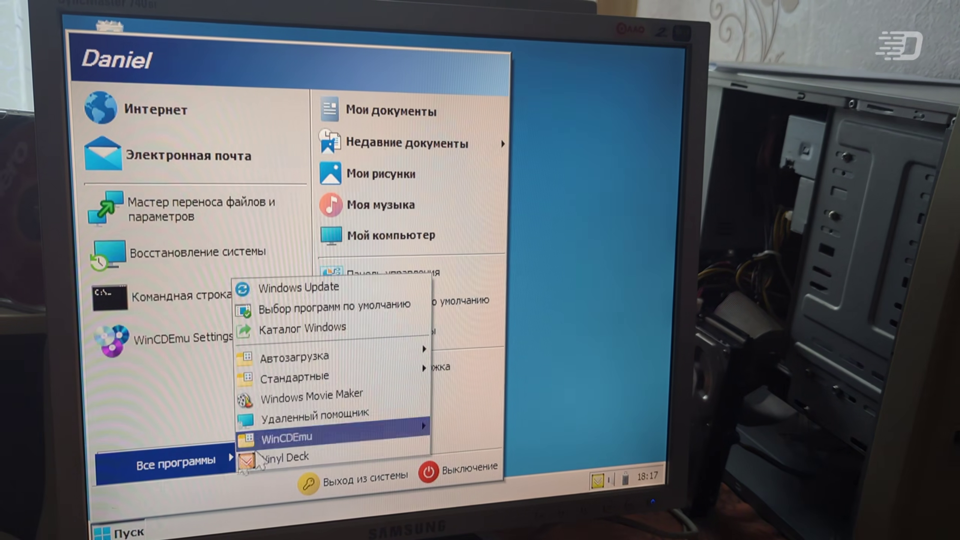
pyautogui.moveTo(329, 377)
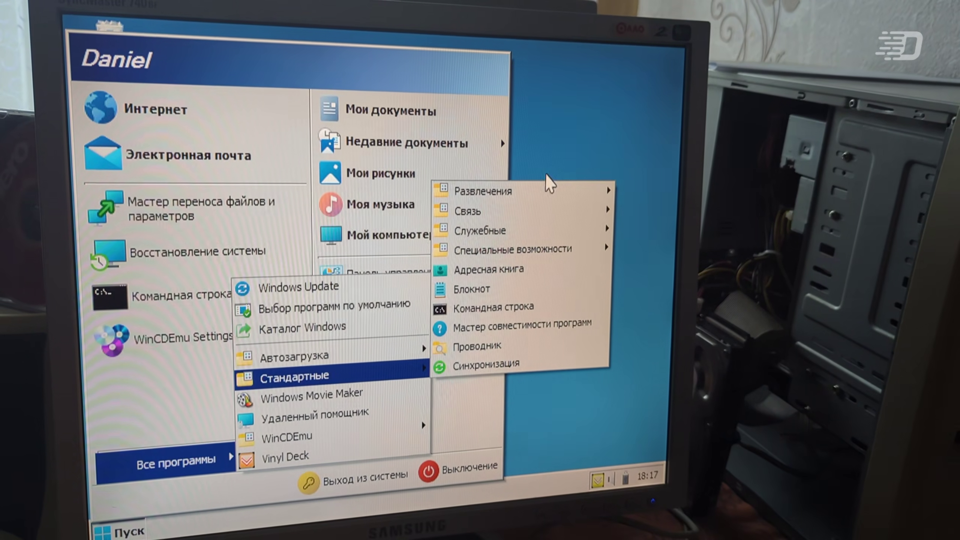
pyautogui.click(550, 183)
# Step: Try to open the Персонализация settings from the desktop
pyautogui.rightClick(556, 120)
pyautogui.click(520, 255)
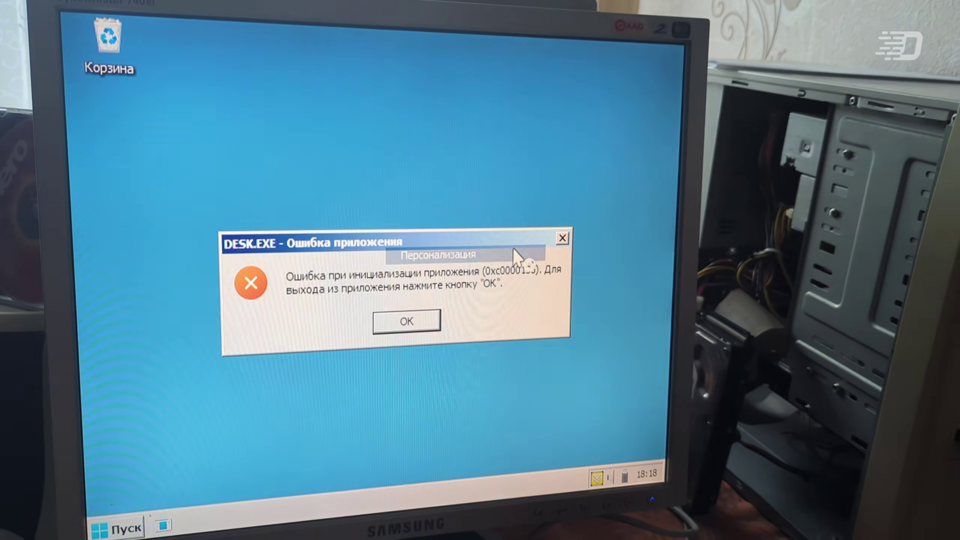
pyautogui.click(410, 324)
# Step: Run desk.cpl and check which window and button styles the Оформление display settings offer
pyautogui.click(123, 530)
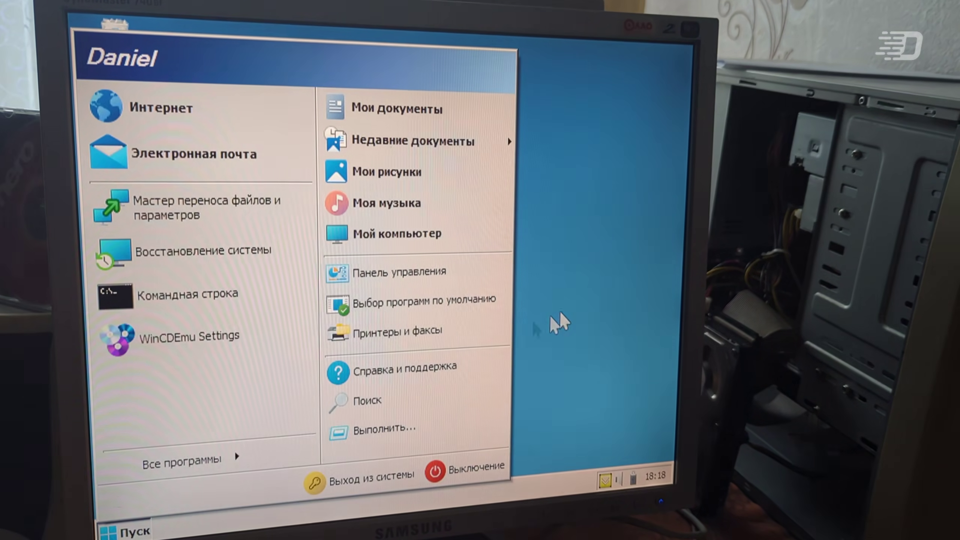
pyautogui.press('super+r')
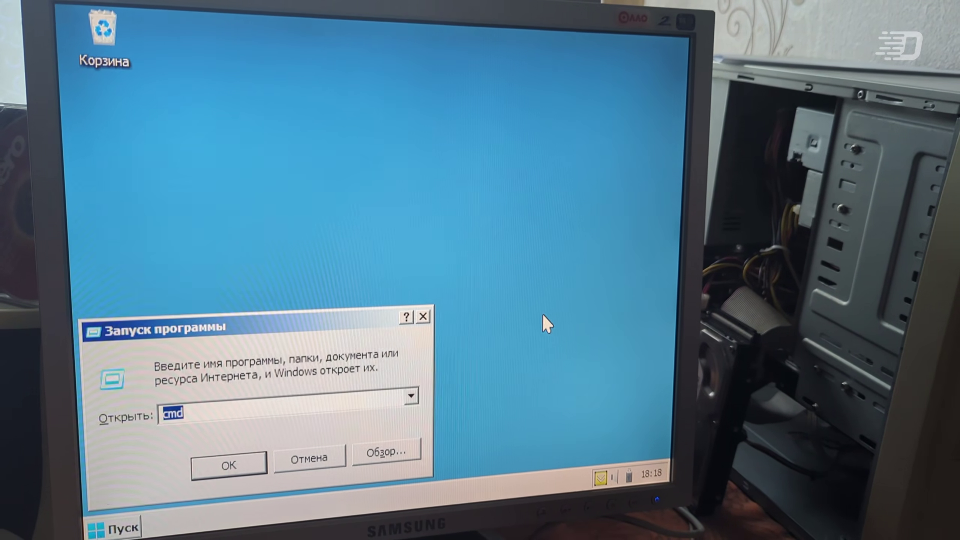
pyautogui.press('Down')
pyautogui.press('Up')
pyautogui.press('Down')
pyautogui.press('Return')
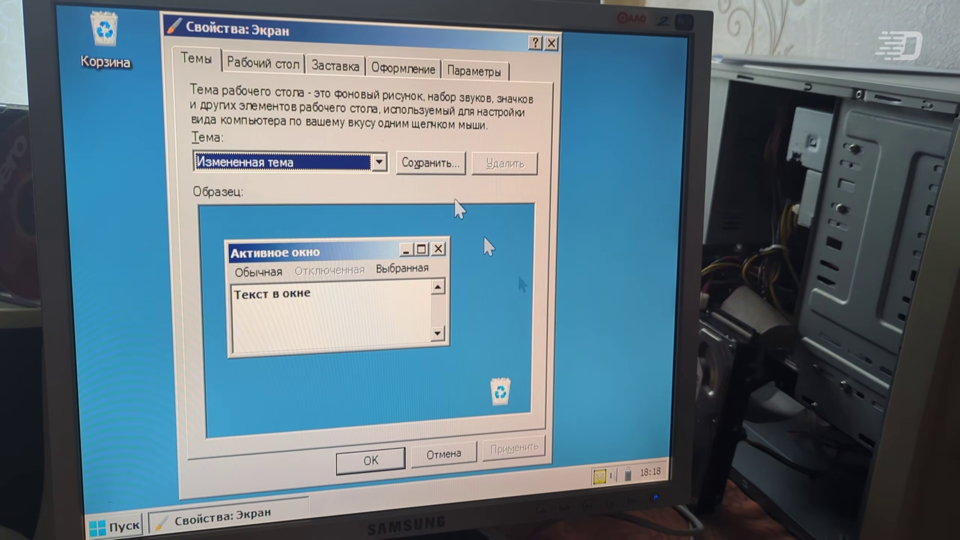
pyautogui.click(403, 69)
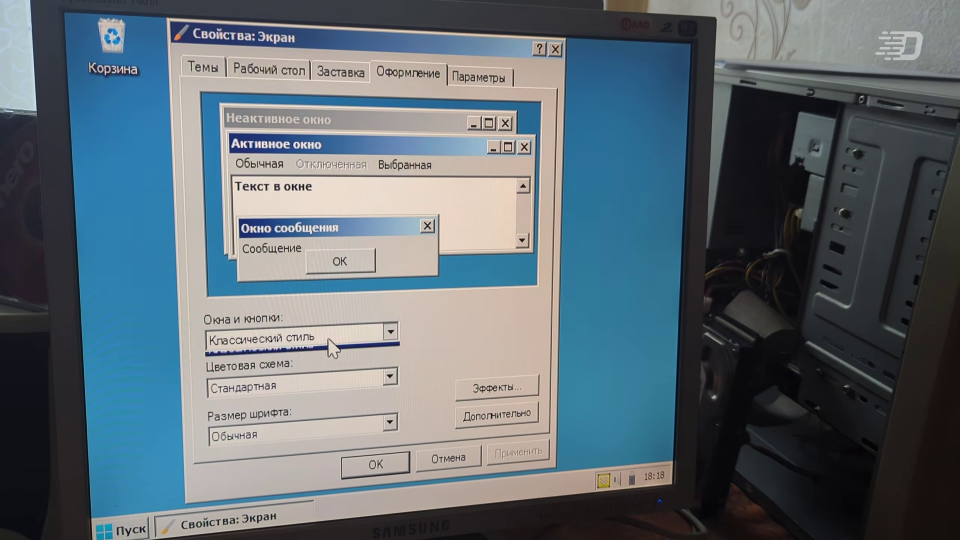
pyautogui.click(330, 345)
# Step: Set Bdbd as the desktop background with the замостить placement and apply the display settings
pyautogui.click(271, 71)
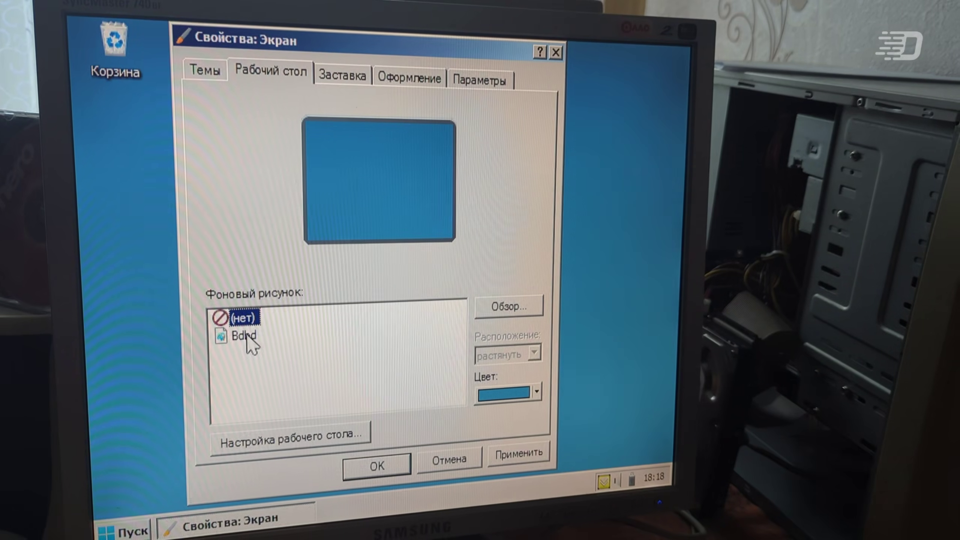
pyautogui.click(246, 335)
pyautogui.click(238, 322)
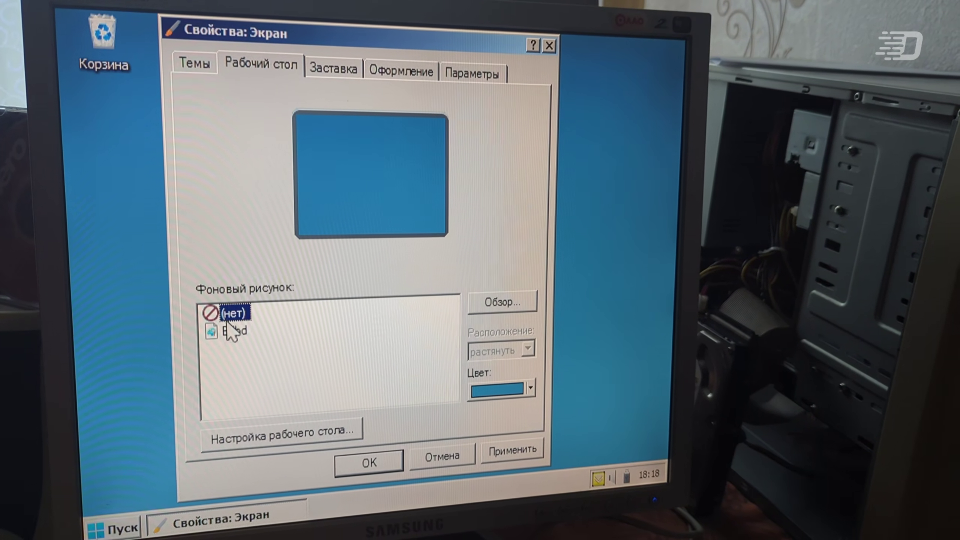
pyautogui.click(233, 330)
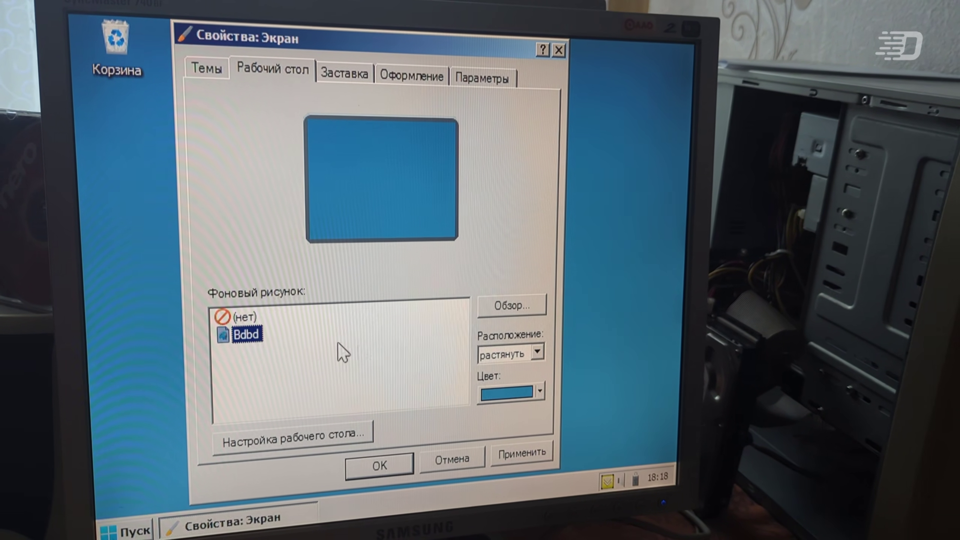
pyautogui.click(506, 356)
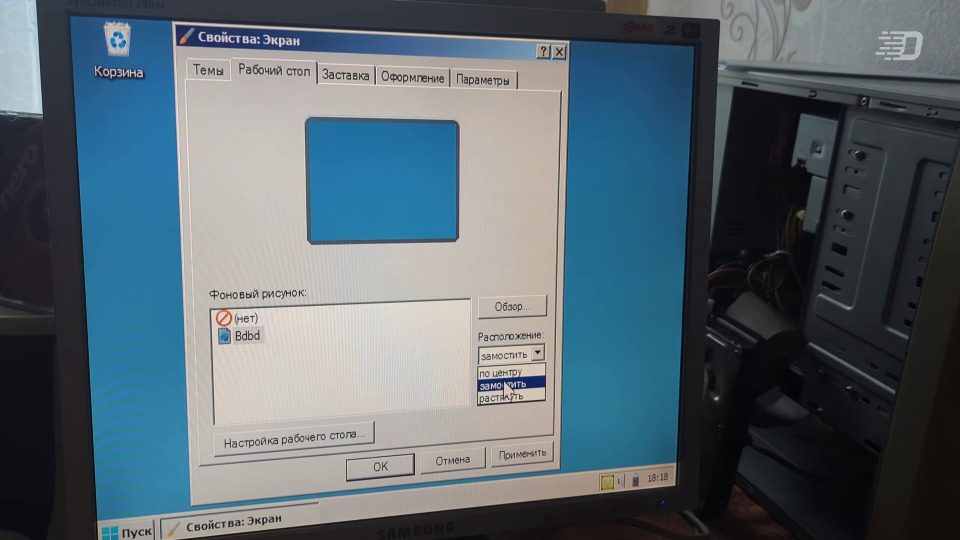
pyautogui.click(507, 385)
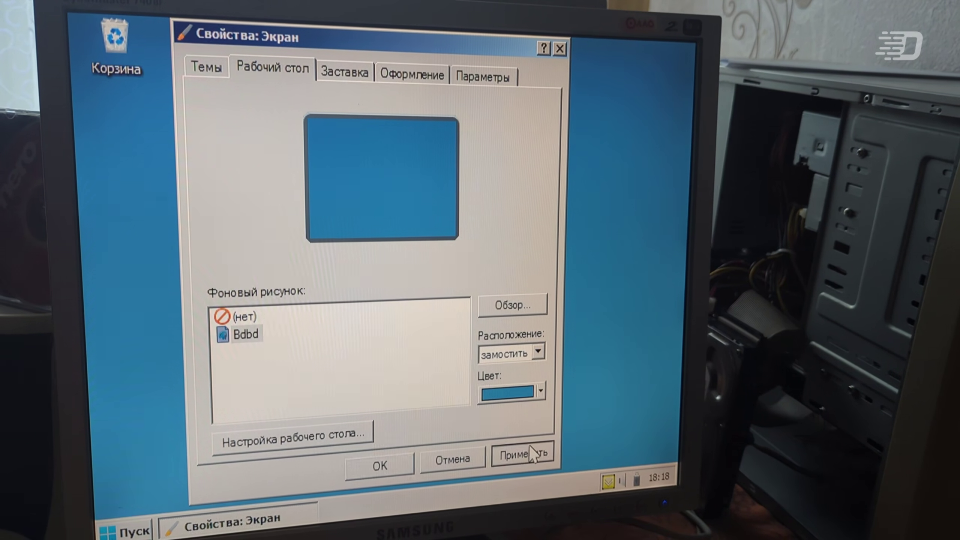
pyautogui.click(531, 454)
pyautogui.click(380, 465)
# Step: Check the running processes in Диспетчер задач Windows and glance over the Start menu
pyautogui.rightClick(451, 496)
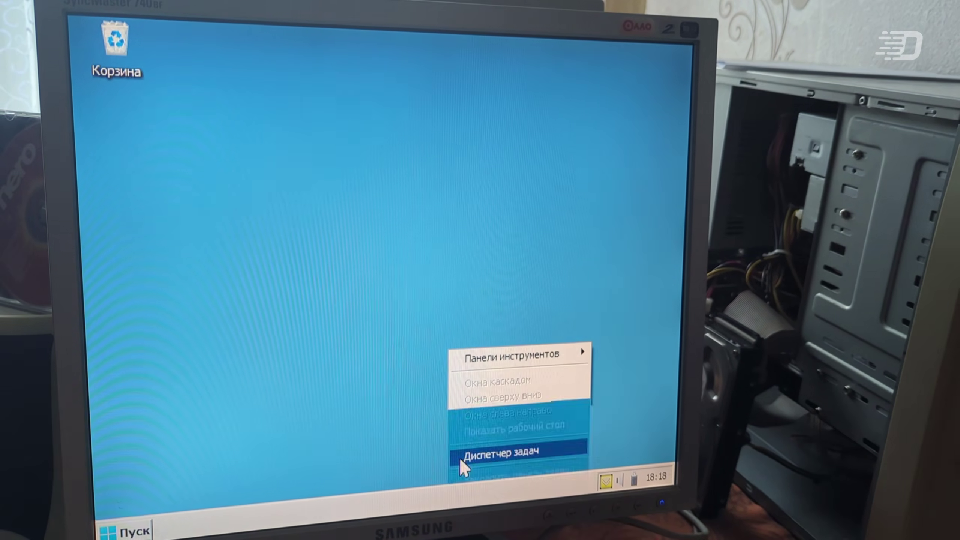
pyautogui.click(461, 459)
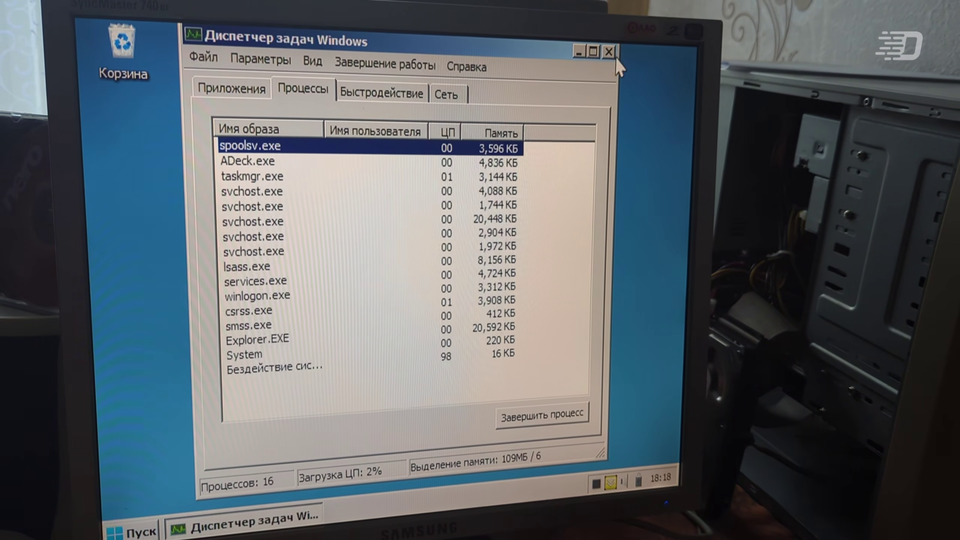
pyautogui.click(609, 51)
pyautogui.click(136, 532)
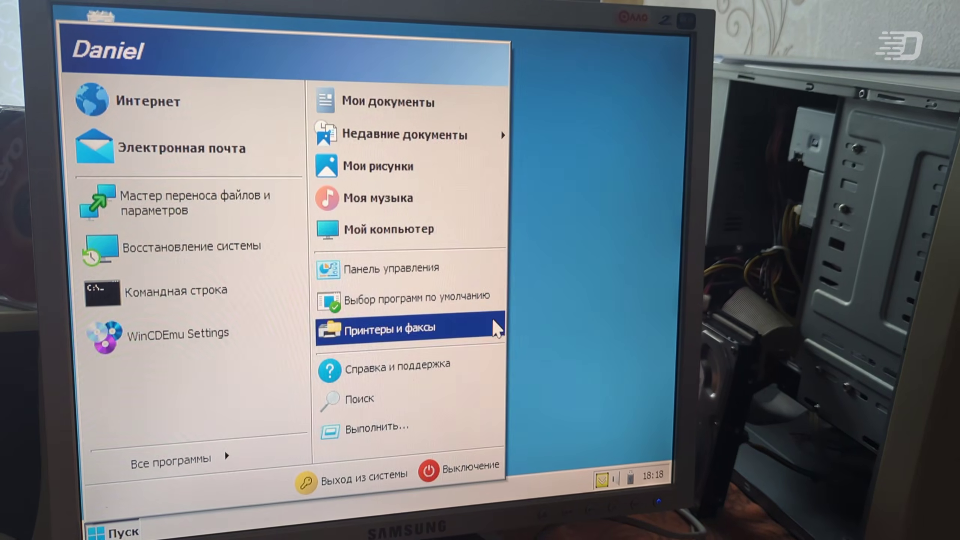
pyautogui.click(562, 305)
# Step: Run systeminfo in a cmd window and close the console
pyautogui.press('super+r')
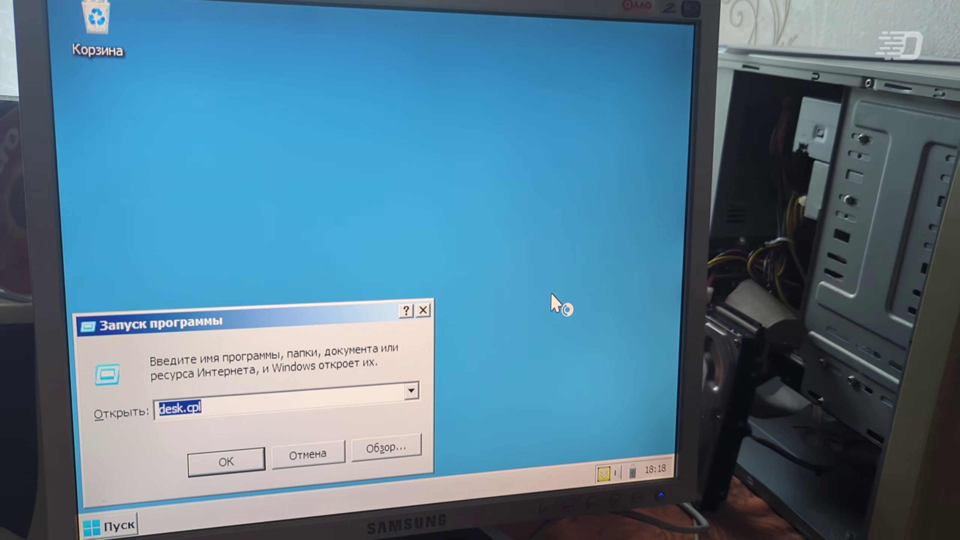
pyautogui.write('cmd')
pyautogui.press('Return')
pyautogui.write('sys')
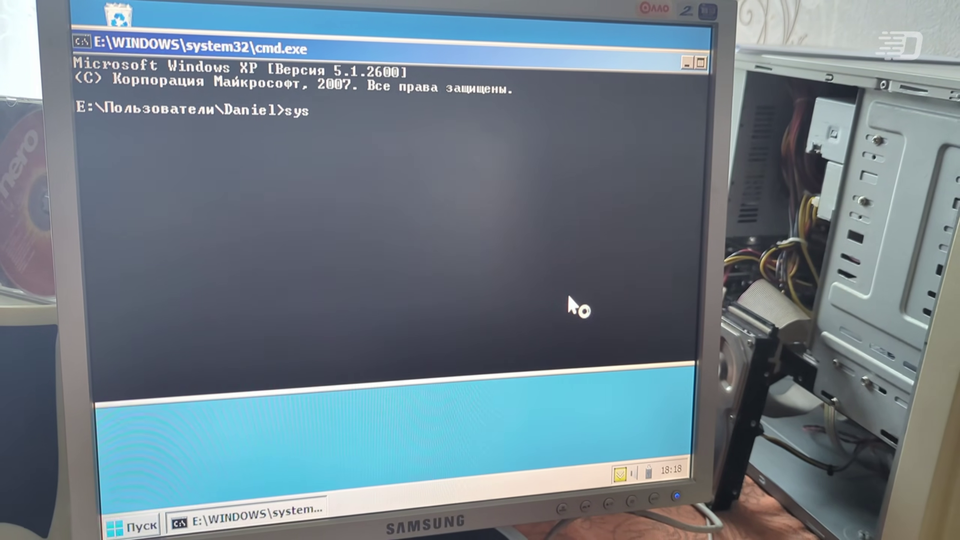
pyautogui.write('teminfo')
pyautogui.press('Return')
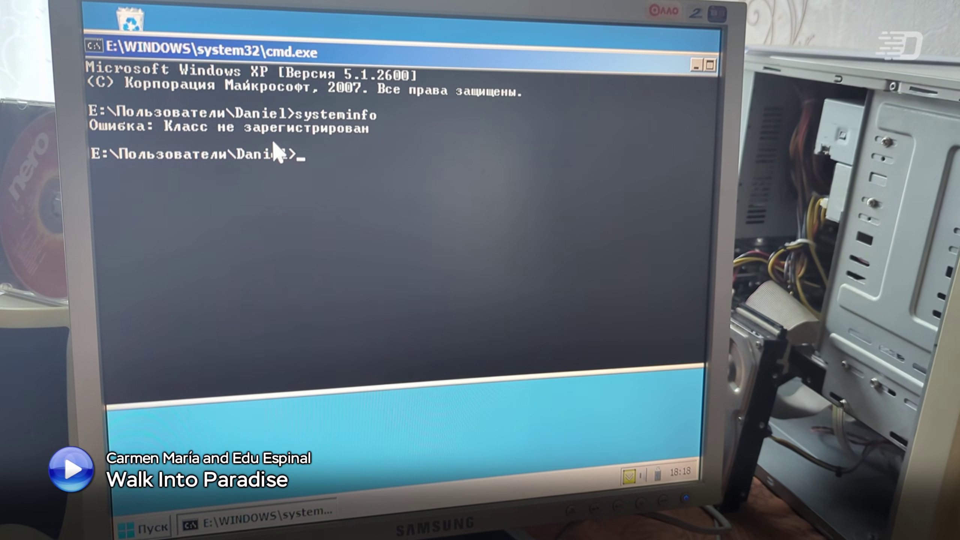
pyautogui.doubleClick(588, 63)
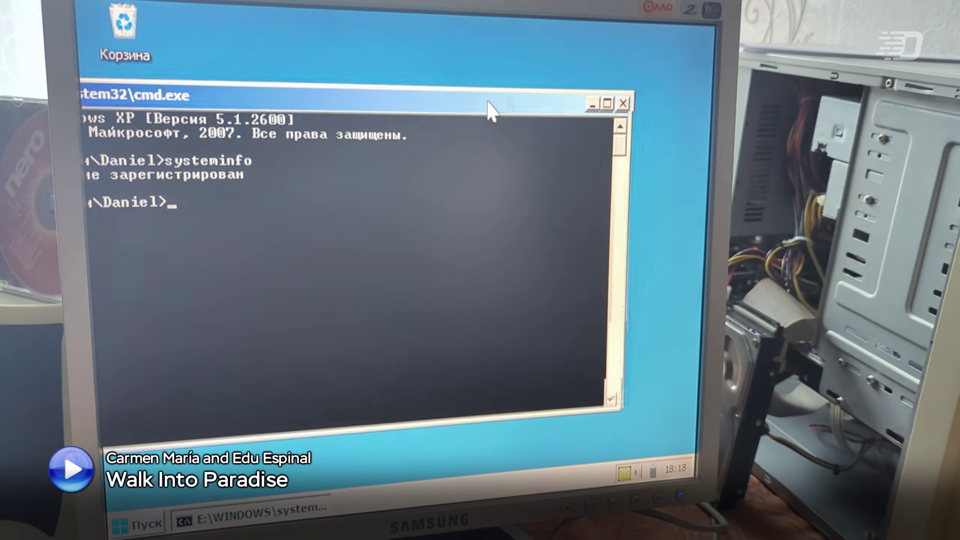
pyautogui.click(623, 103)
pyautogui.moveTo(321, 411); pyautogui.dragTo(513, 276)
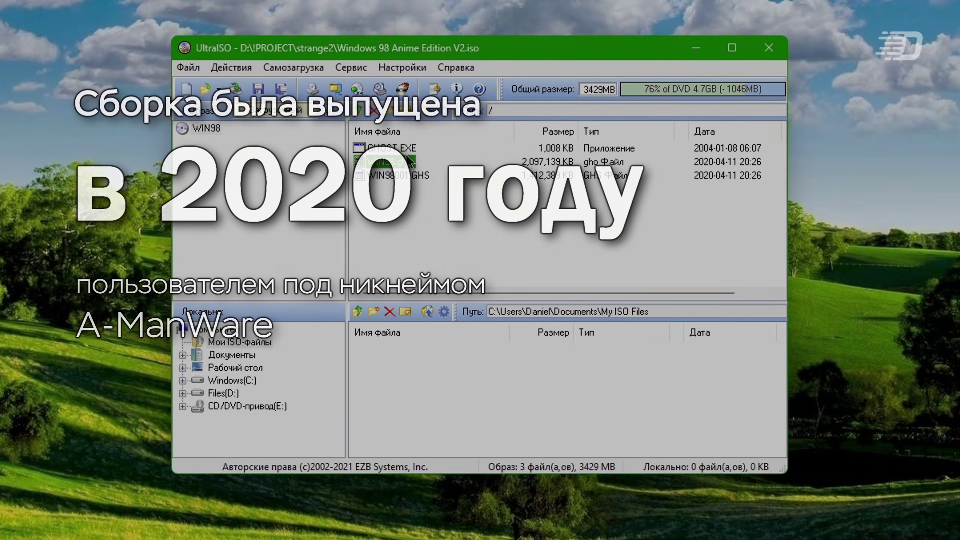
# Step: Check GHOST.EXE in Windows 98 Anime Edition V2.iso, and restore WIN98.GHO to the local drive with Norton Ghost, resetting the computer
pyautogui.click(414, 151)
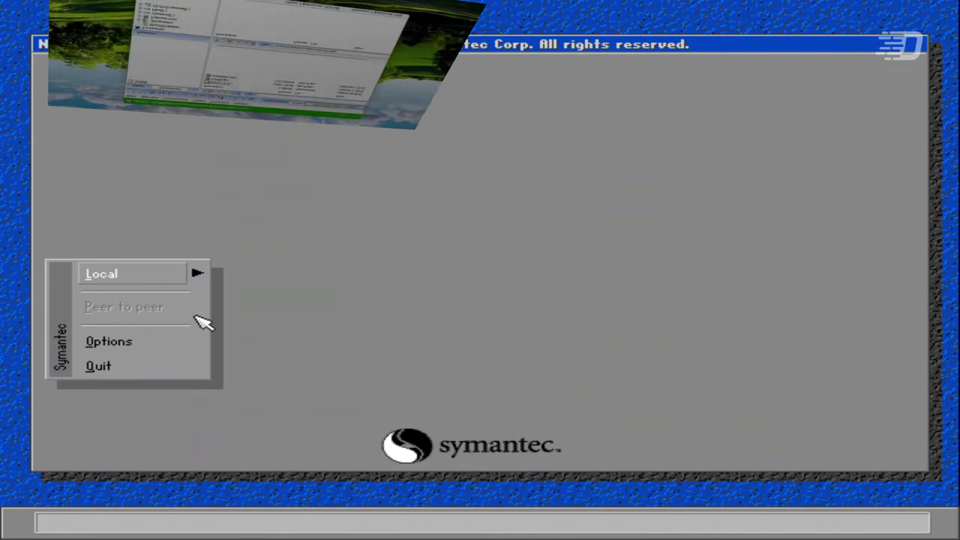
pyautogui.click(171, 275)
pyautogui.click(298, 302)
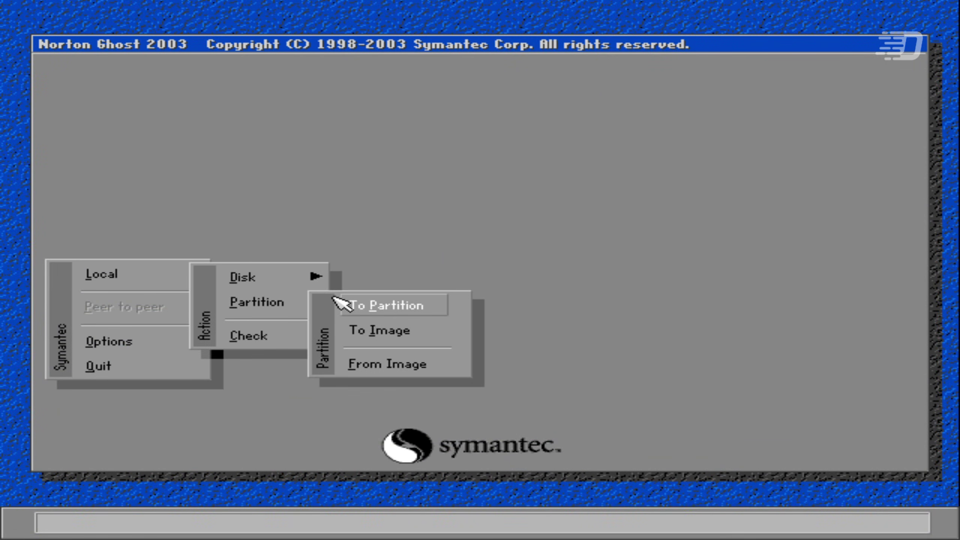
pyautogui.click(308, 285)
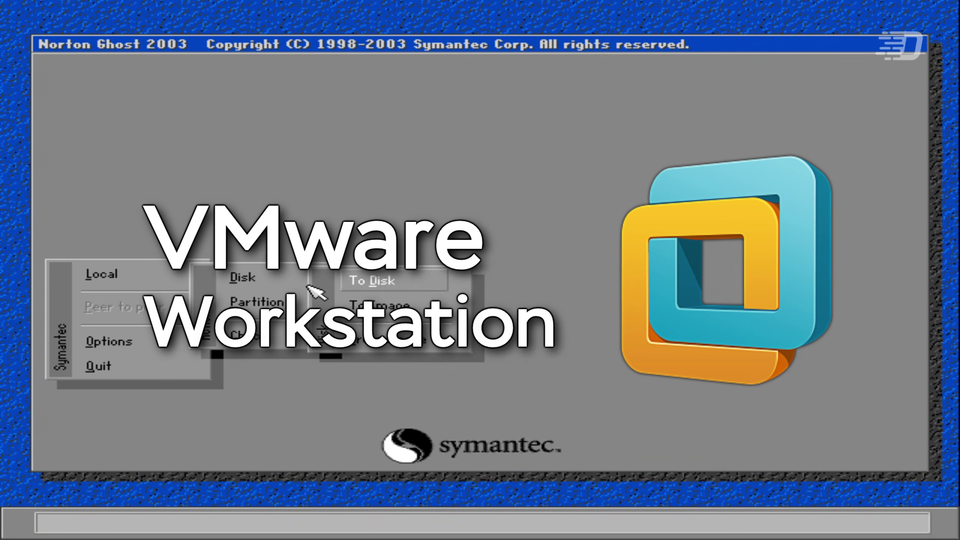
pyautogui.click(387, 347)
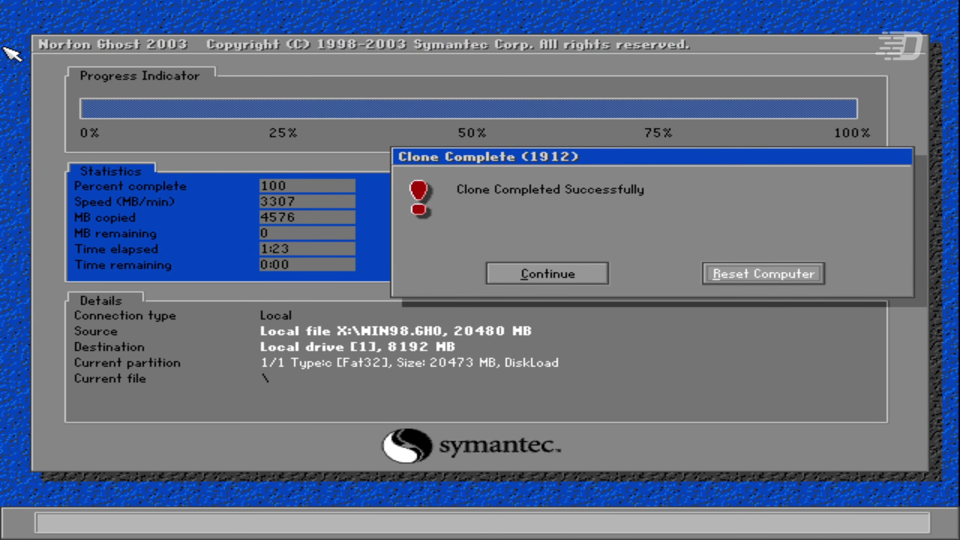
pyautogui.click(760, 280)
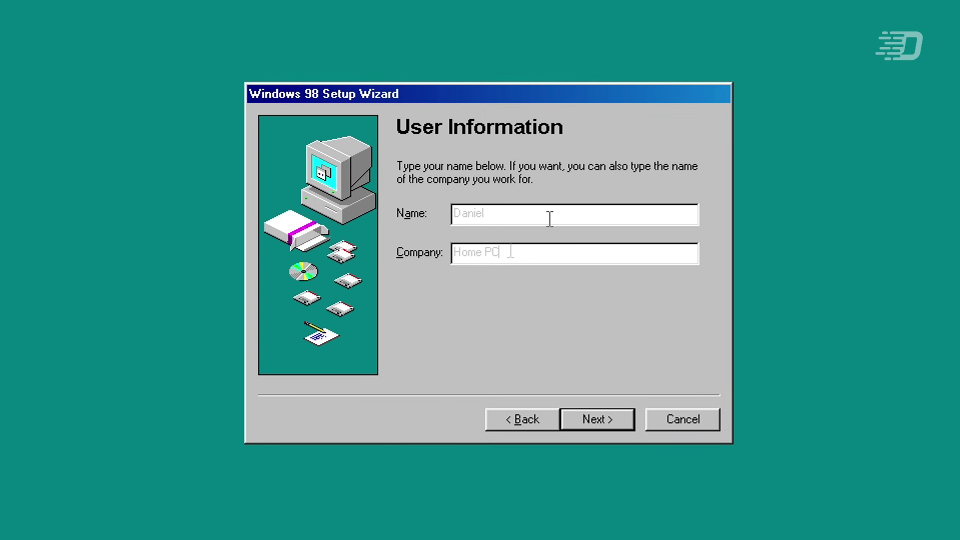
# Step: Confirm the user information and accept the license agreement in the Windows 98 Setup Wizard
pyautogui.press('Return')
pyautogui.hotkey('alt', 'a')
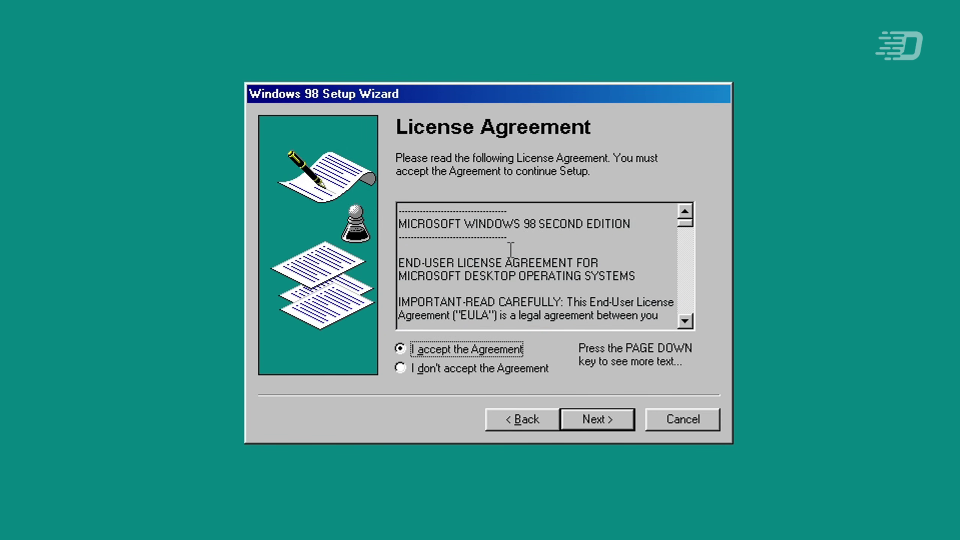
pyautogui.press('Return')
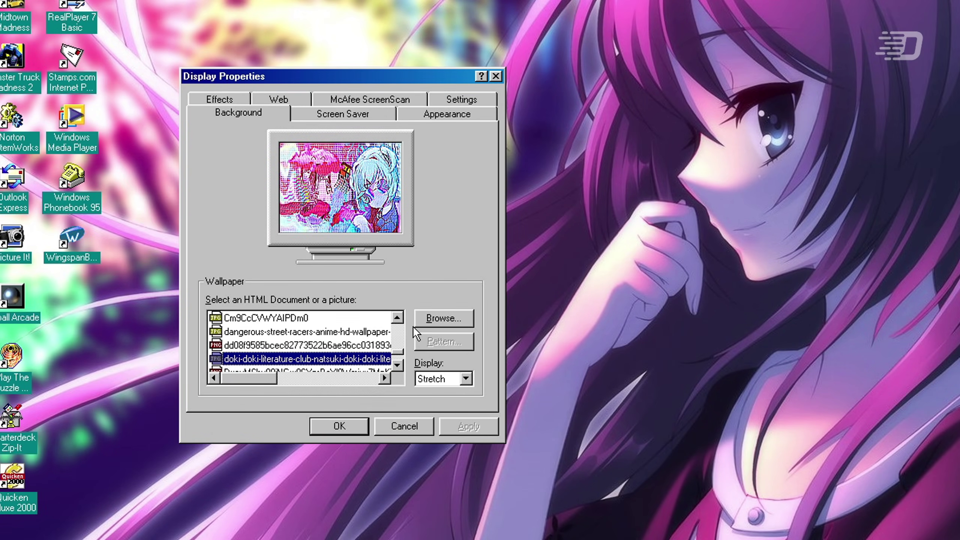
# Step: Browse the anime wallpaper previews in the Background list of Display Properties
pyautogui.press('Down')
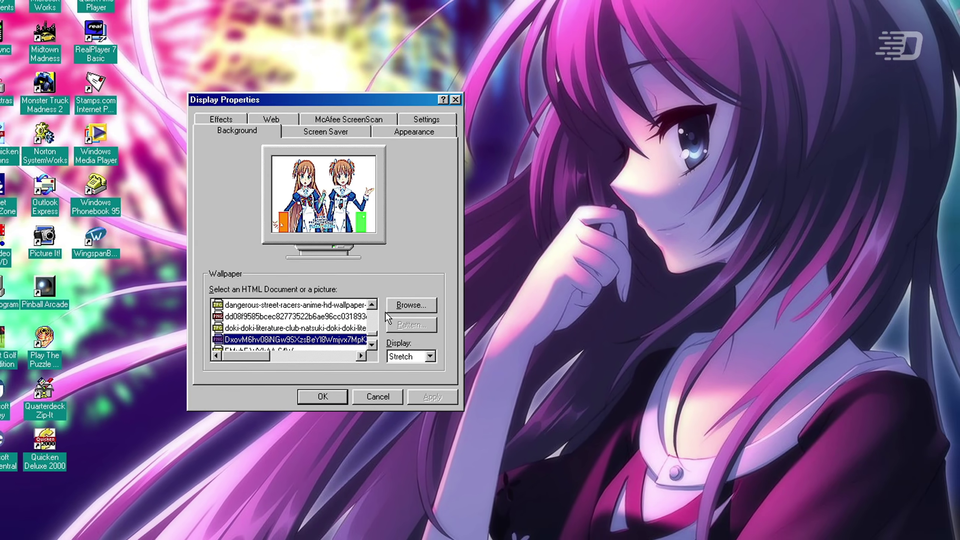
pyautogui.press('Down')
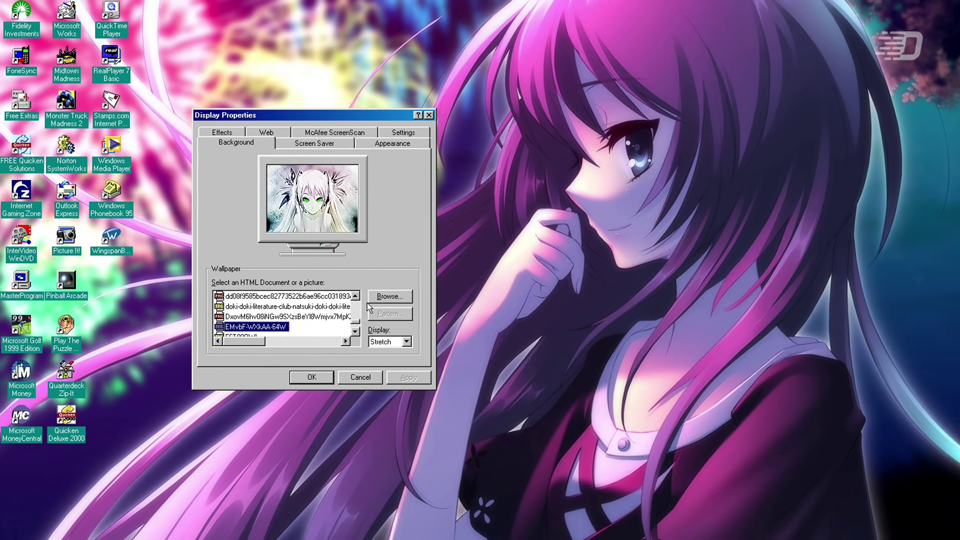
pyautogui.press('Up')
pyautogui.press('Up')
pyautogui.press('Up')
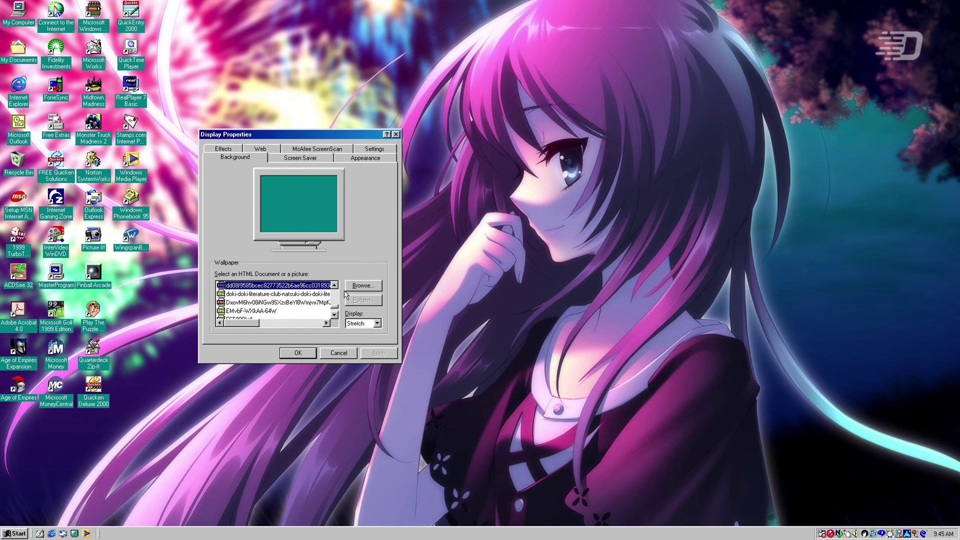
pyautogui.press('Up')
pyautogui.press('Up')
pyautogui.press('Up')
pyautogui.press('Up')
pyautogui.press('Up')
pyautogui.press('Up')
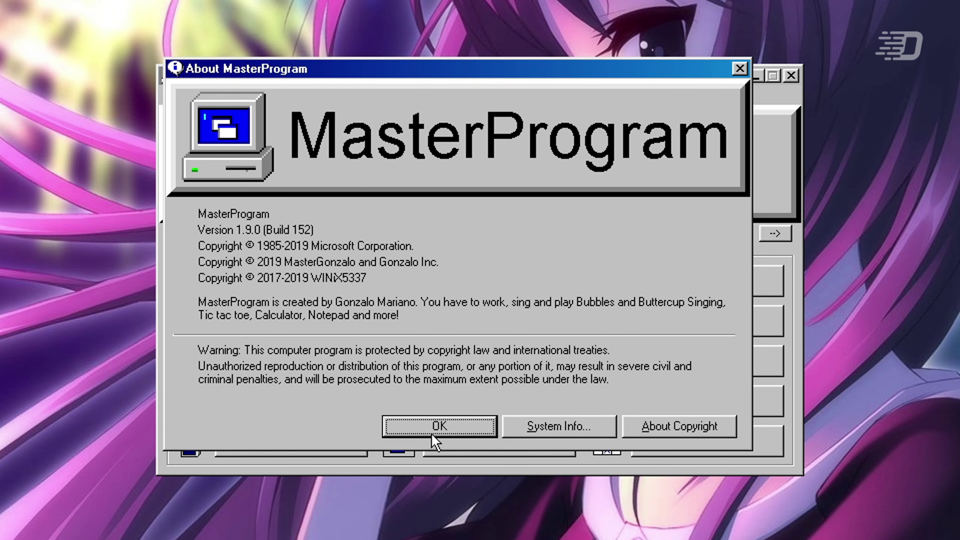
# Step: Close the About MasterProgram window and look through the running processes in MasterProgram's Task Manager
pyautogui.click(431, 431)
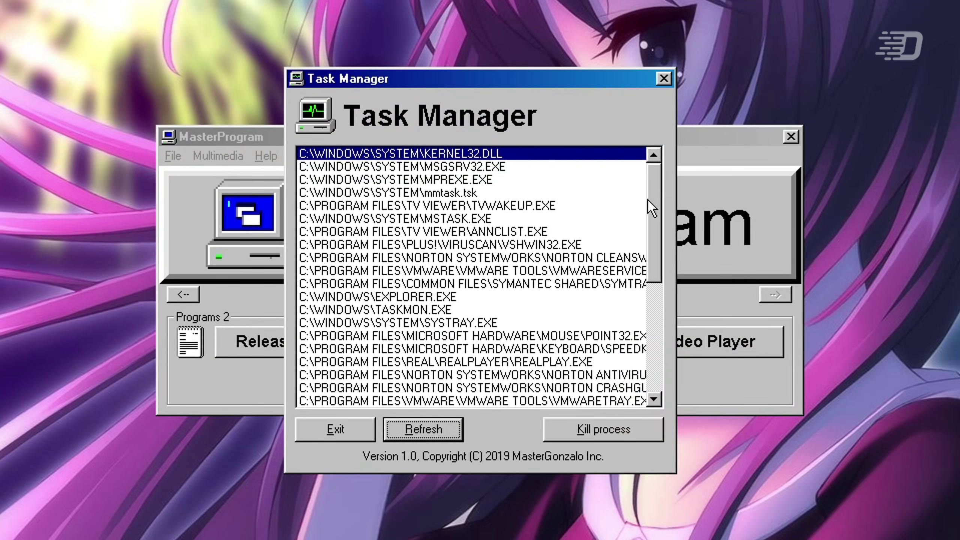
pyautogui.scroll(-5, 654, 278)
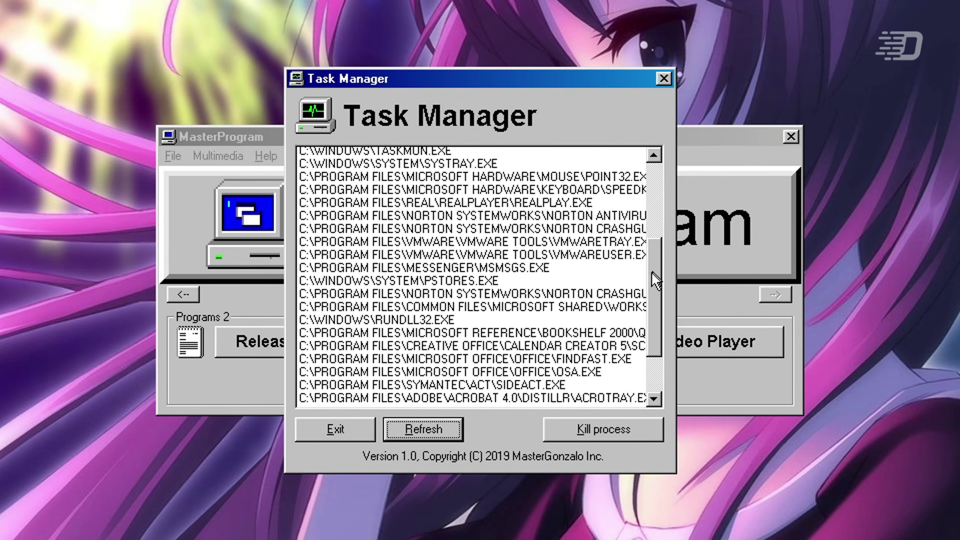
pyautogui.scroll(5, 647, 227)
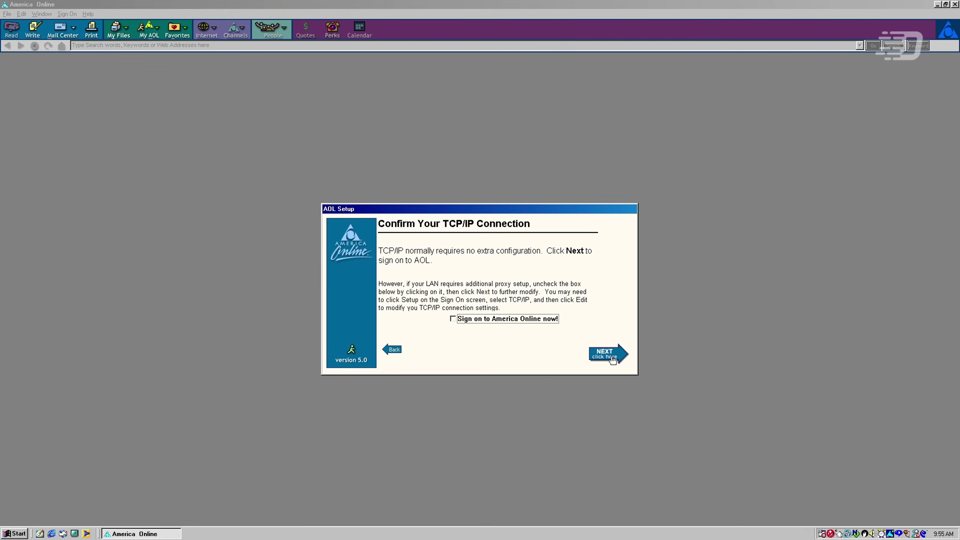
# Step: Confirm the TCP/IP connection in AOL Setup without signing on, and look through the Visual Page 2.0 highlights in VisualPage
pyautogui.click(607, 355)
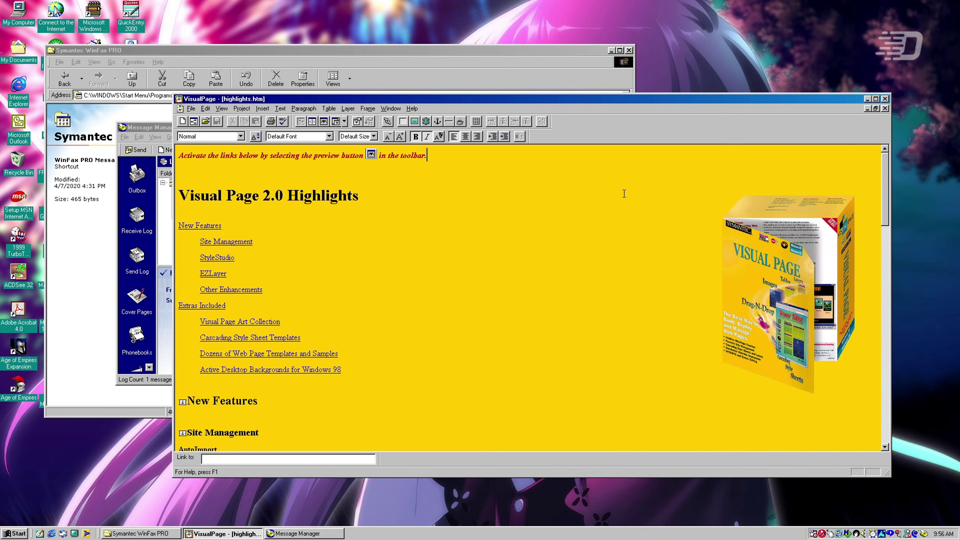
pyautogui.scroll(-3, 624, 193)
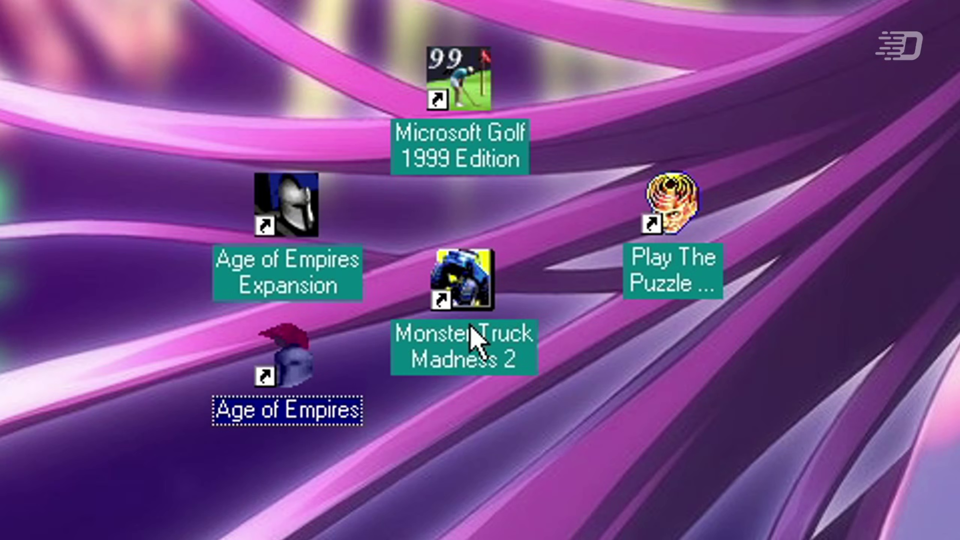
# Step: Go through the game shortcuts on the desktop, including Monster Truck Madness 2, Play The Puzzle Collection and Microsoft Golf 1999 Edition
pyautogui.click(470, 327)
pyautogui.click(666, 244)
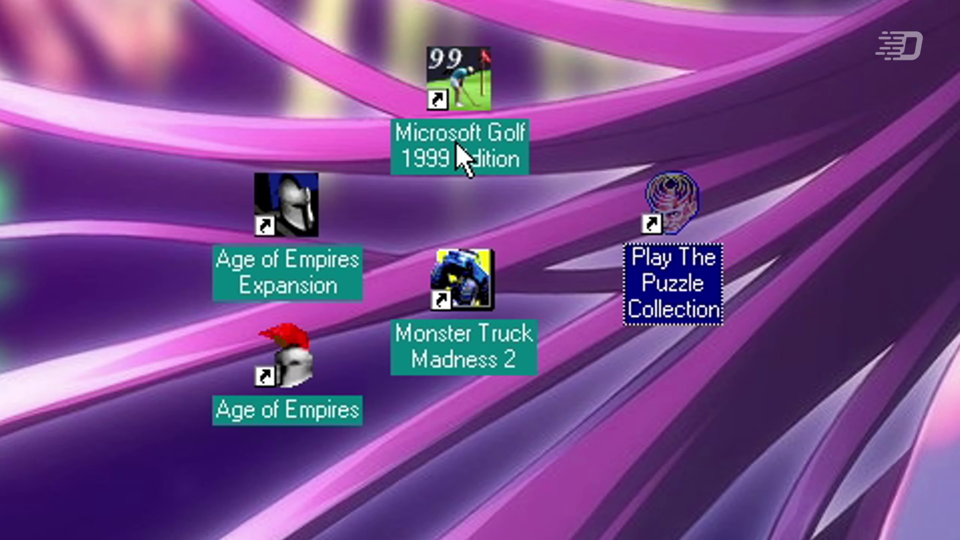
pyautogui.click(460, 151)
pyautogui.click(569, 296)
pyautogui.click(494, 162)
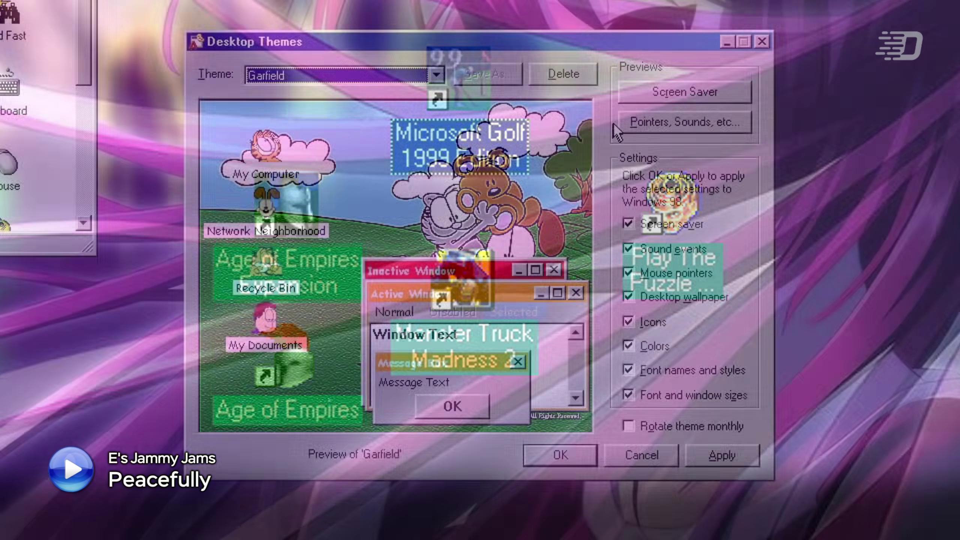
# Step: Preview the pointers and sounds of the Garfield desktop theme, and open the About Communicator information in Netscape
pyautogui.click(648, 122)
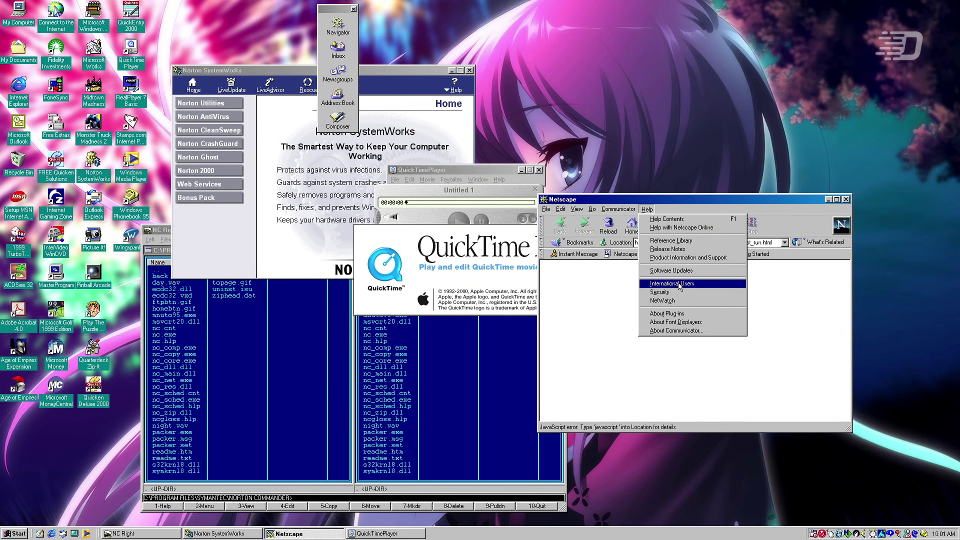
pyautogui.click(683, 331)
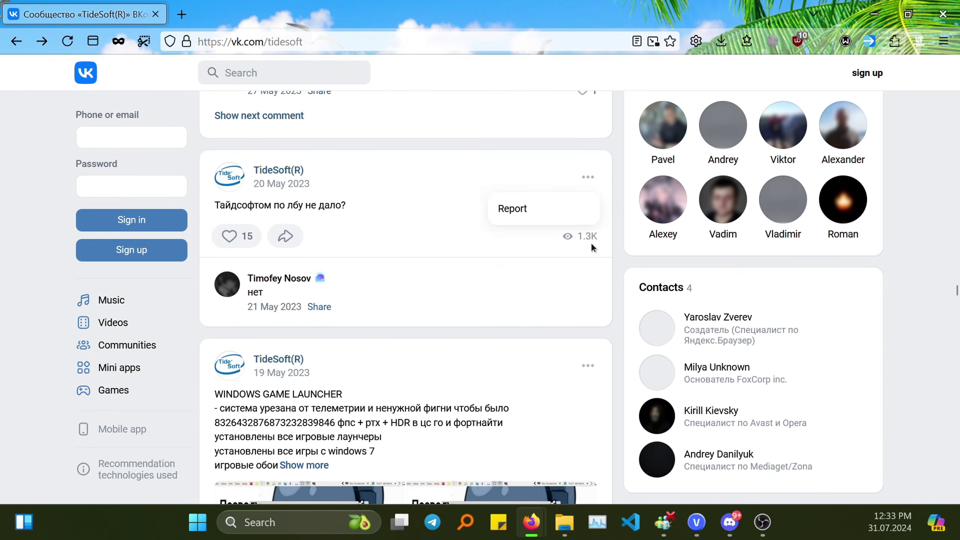
# Step: Look through the May 2023 posts of the TideSoft(R) community on VK in Firefox
pyautogui.scroll(-15, 583, 239)
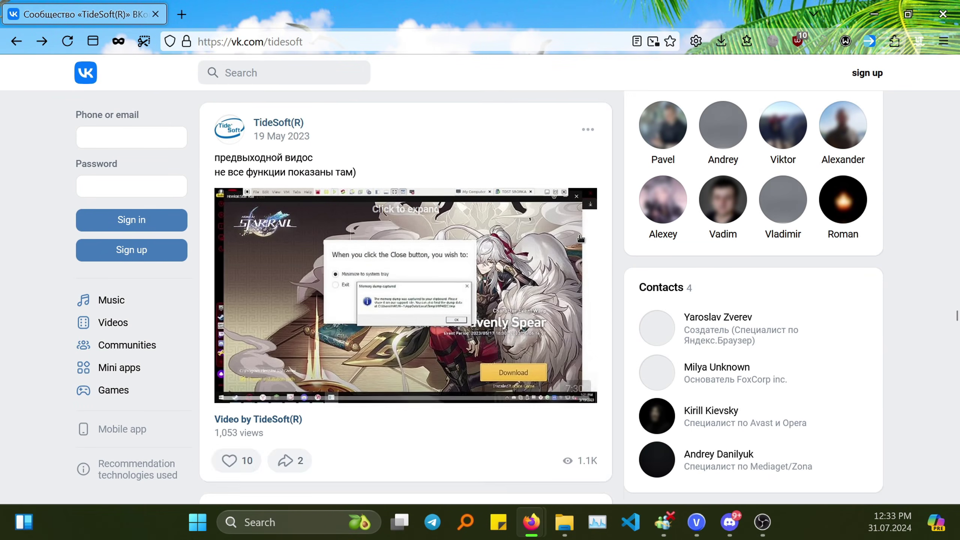
pyautogui.scroll(-15, 581, 238)
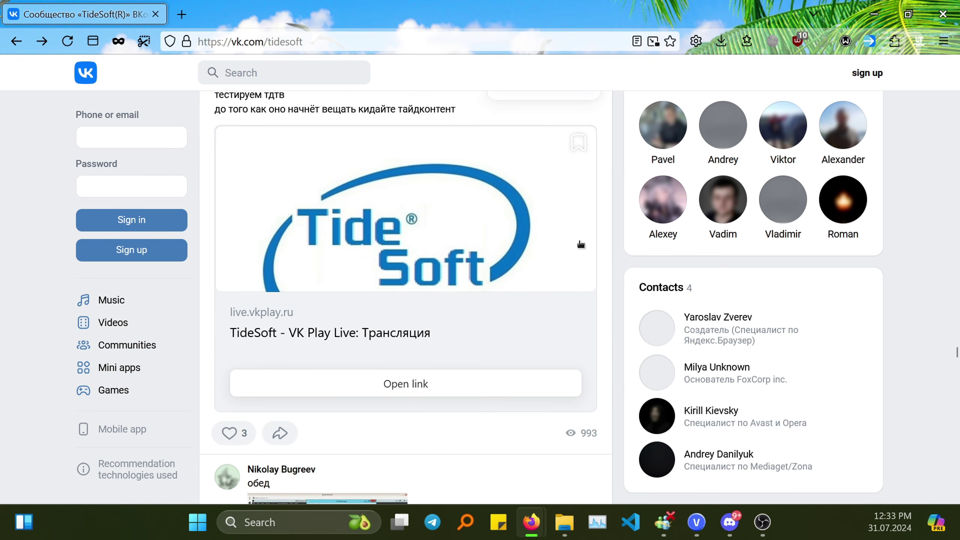
pyautogui.scroll(-15, 581, 244)
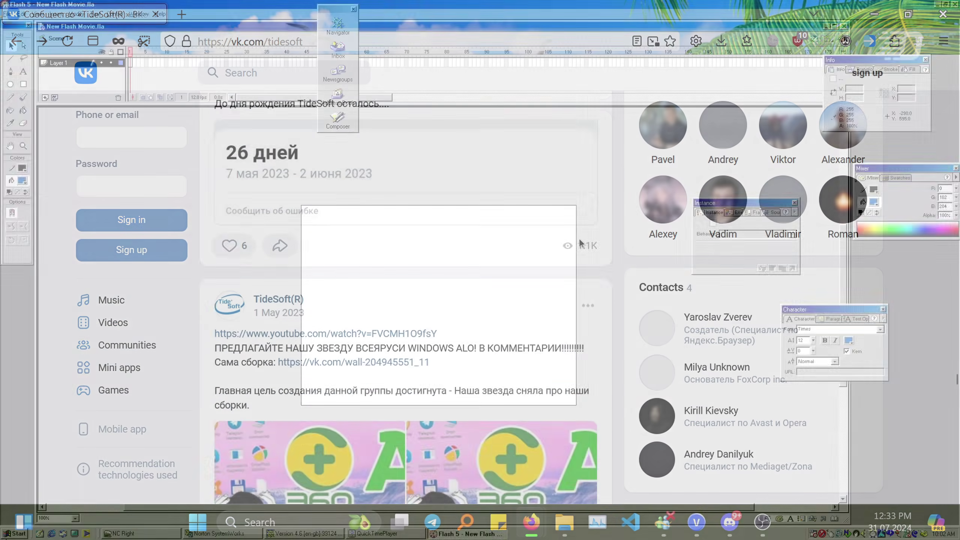
# Step: Shut down Windows 98 Anime Edition V2
pyautogui.click(15, 534)
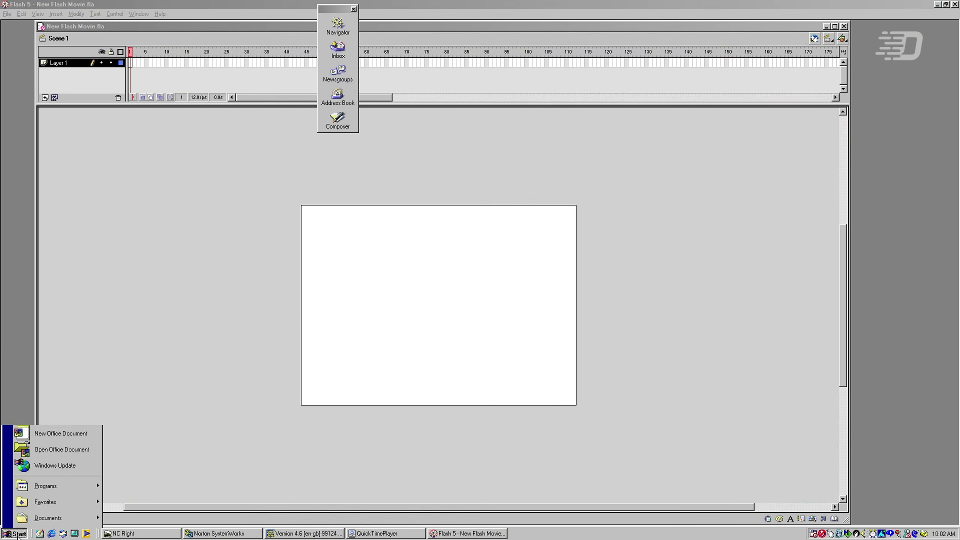
pyautogui.click(42, 521)
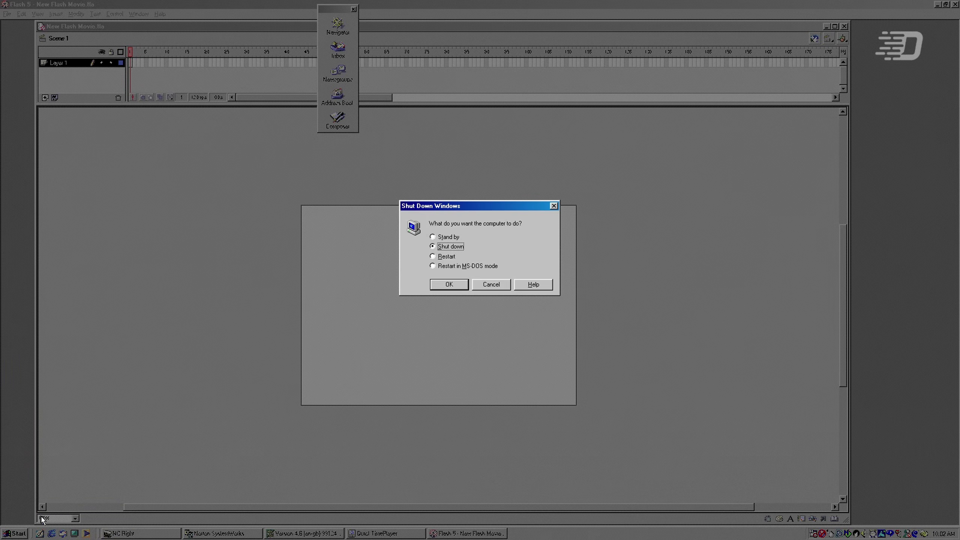
pyautogui.click(449, 285)
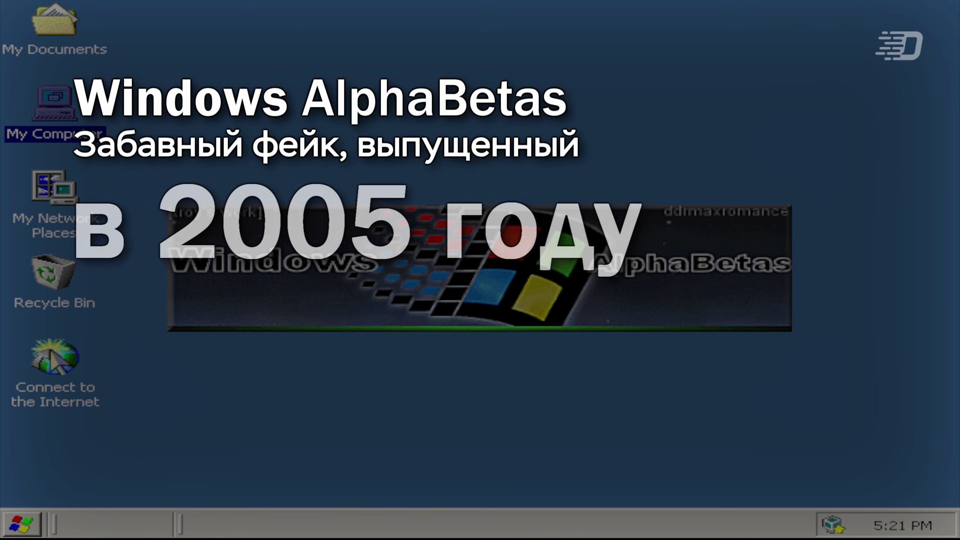
# Step: Glance over Control Panel and the Start menu in Windows AlphaBetas, and skip copying ir50_32.dll in Windows 2000 Professional Setup
pyautogui.rightClick(376, 106)
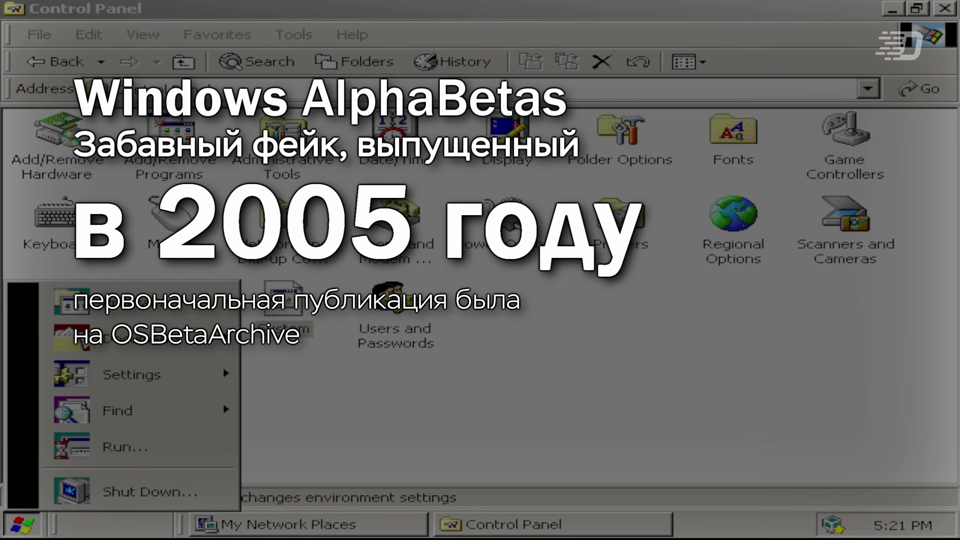
pyautogui.moveTo(114, 302)
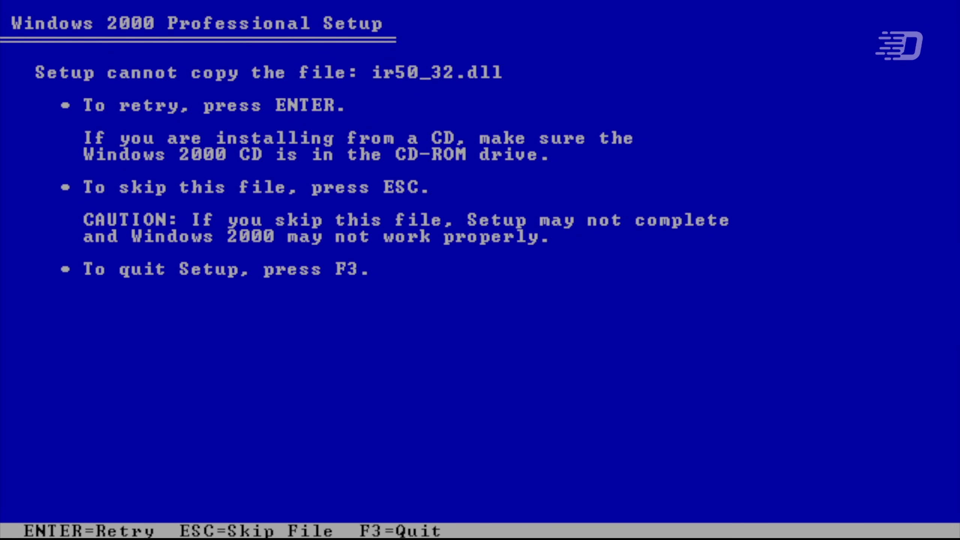
pyautogui.press('Escape')
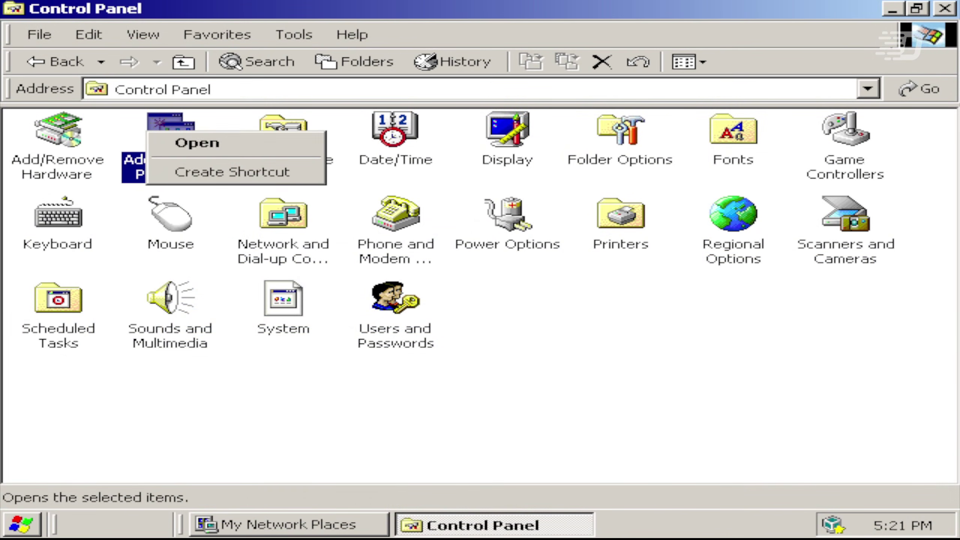
# Step: Try to open Add/Remove Programs from Control Panel
pyautogui.press('Return')
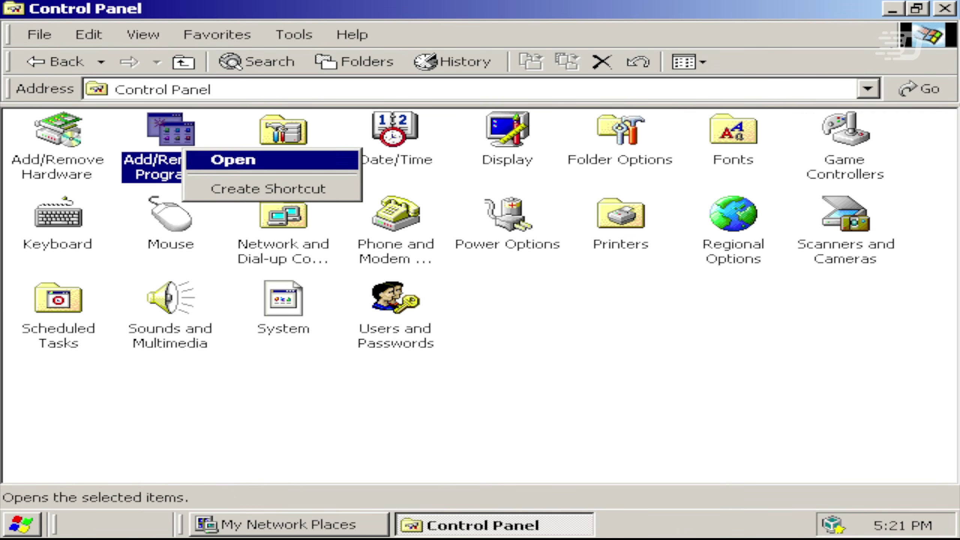
pyautogui.press('Return')
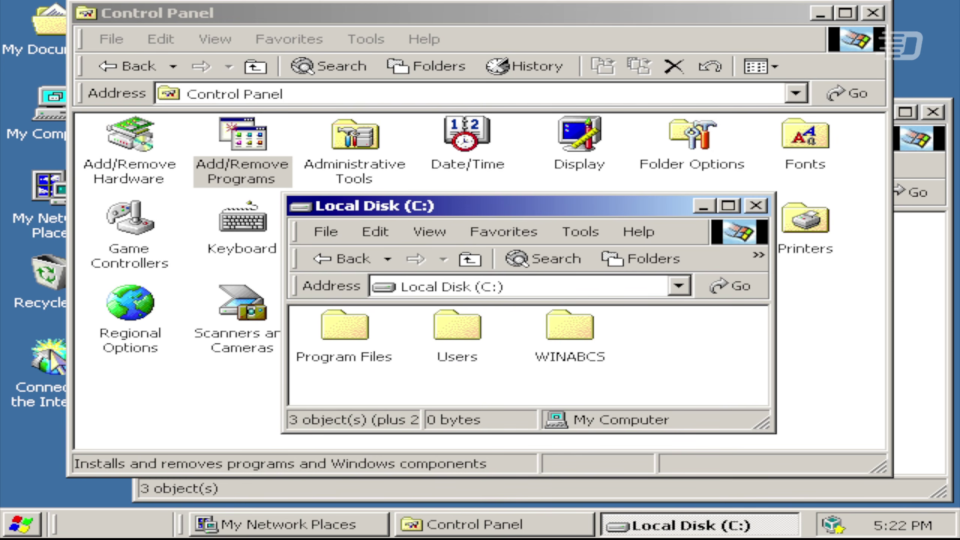
# Step: Run discover from the WINABCS folder on Local Disk (C:) and dismiss its request for the Windows AlphaBetas CD
pyautogui.click(570, 329)
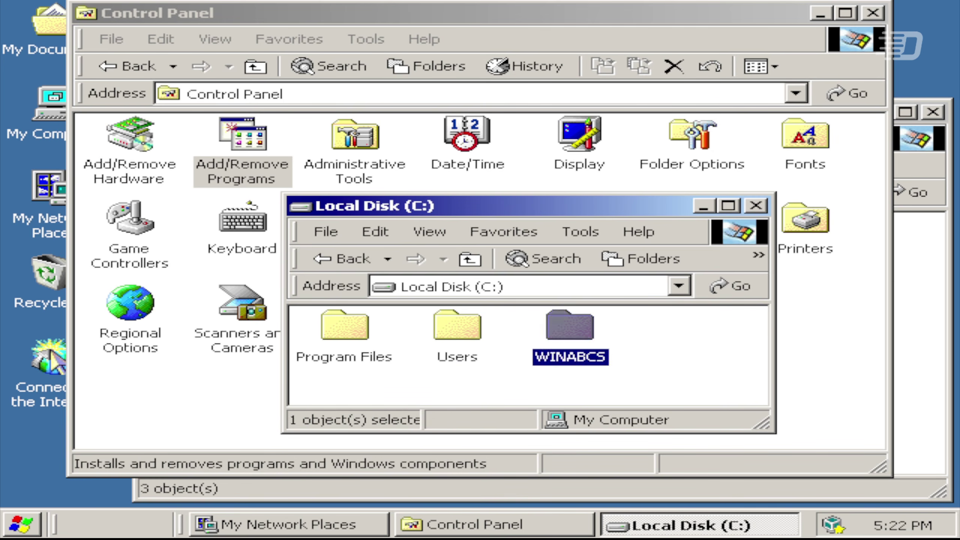
pyautogui.press('Return')
pyautogui.scroll(-6, 529, 355)
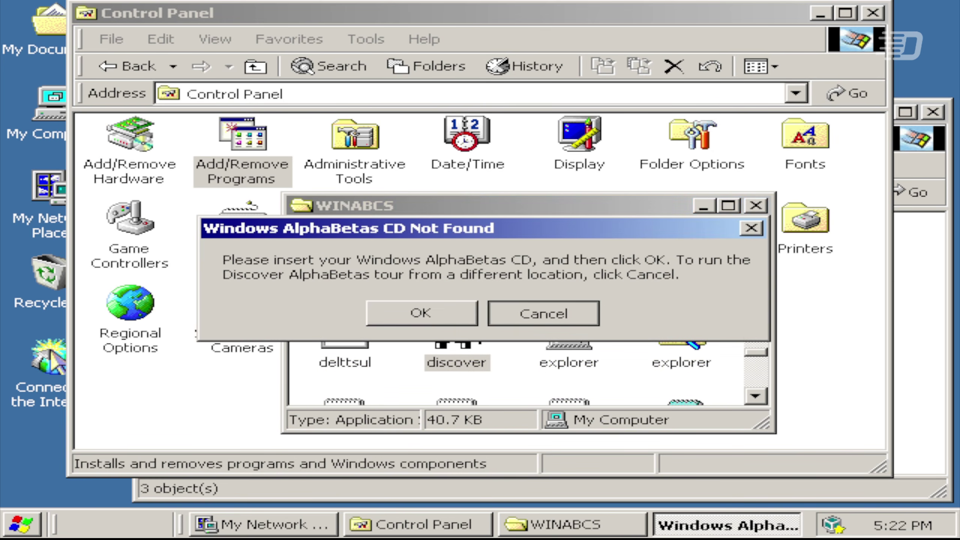
pyautogui.press('Return')
pyautogui.press('Escape')
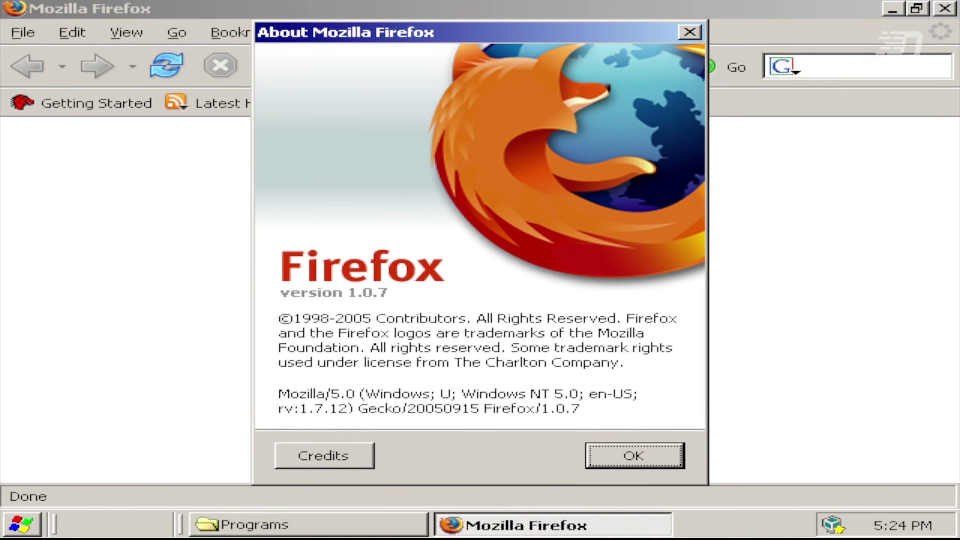
# Step: Check the version information of Mozilla Firefox and close it
pyautogui.press('Return')
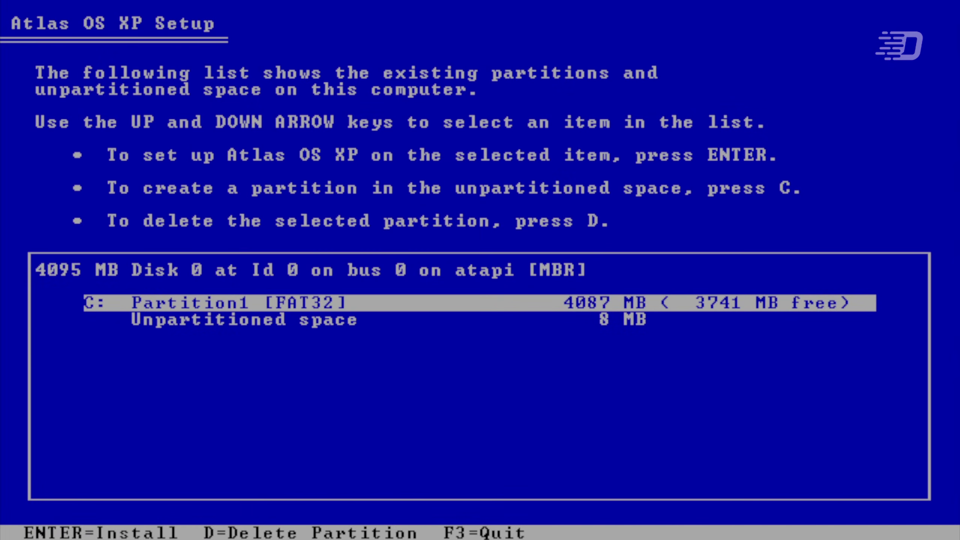
# Step: Set up Atlas OS XP on partition C:, formatting it with the FAT file system (Quick)
pyautogui.press('Return')
pyautogui.press('Up')
pyautogui.press('Up')
pyautogui.press('Up')
pyautogui.press('Up')
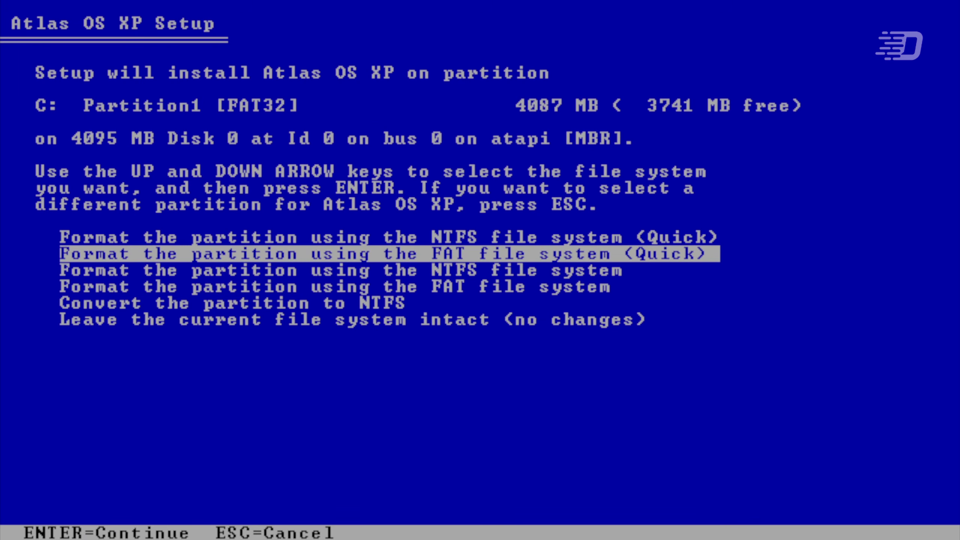
pyautogui.press('Return')
pyautogui.press('f')
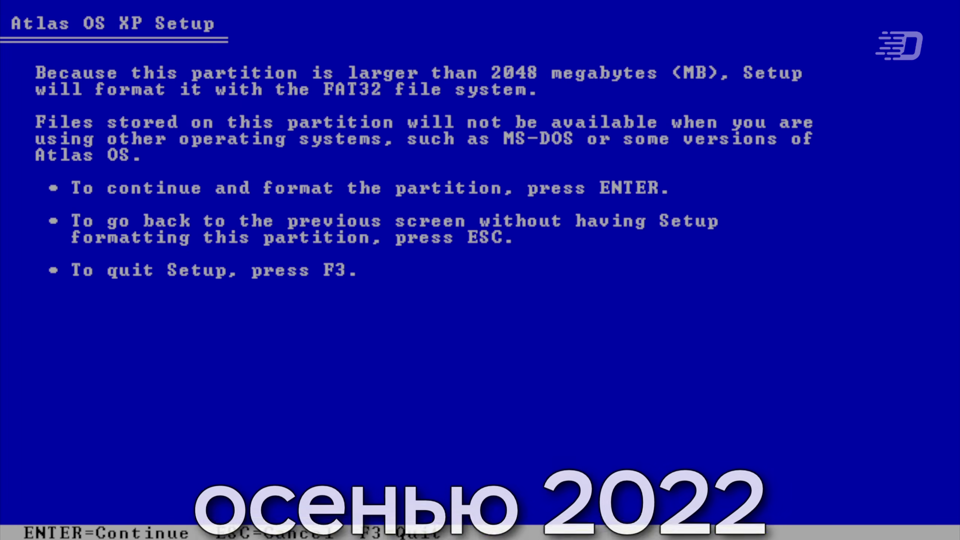
pyautogui.press('Return')
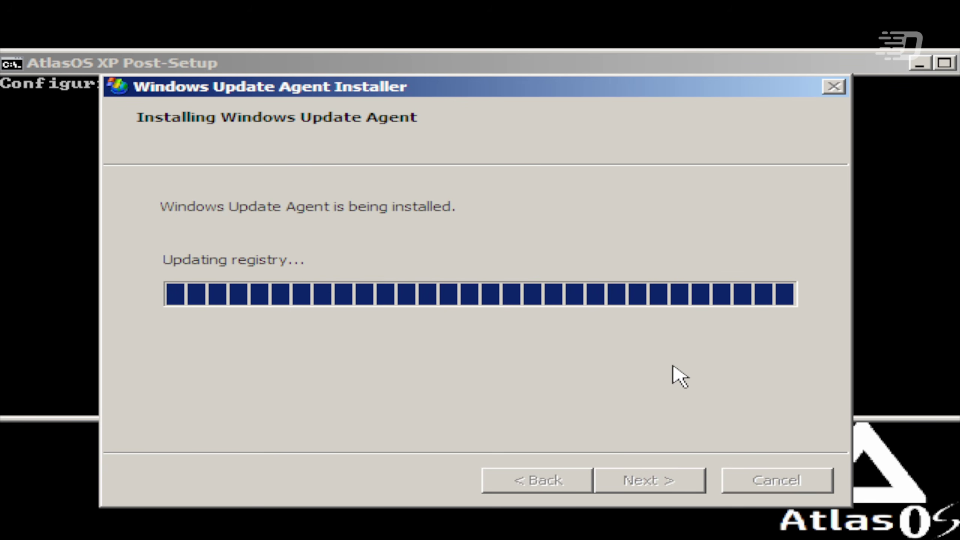
# Step: Finish the Windows Update Agent installation and acknowledge the Root Certificate April, 2016 update
pyautogui.click(653, 487)
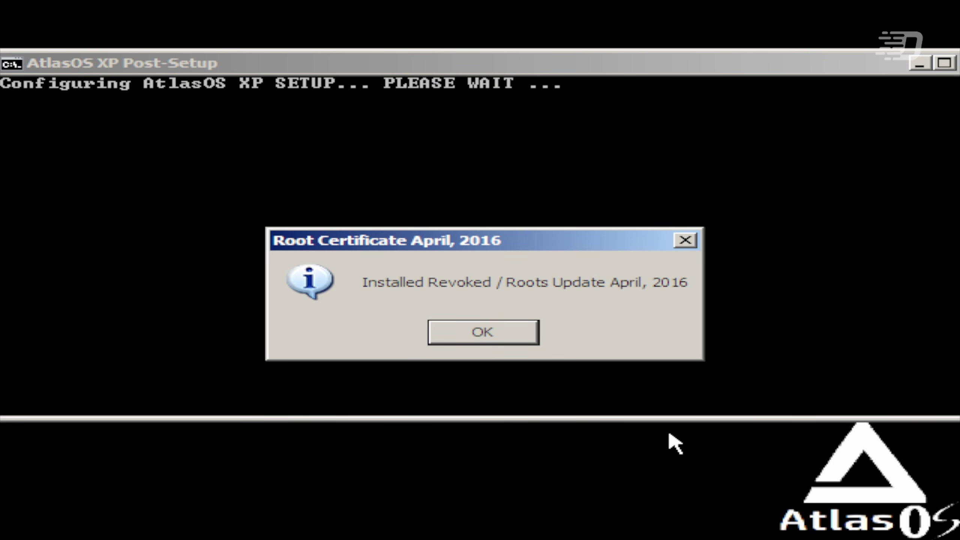
pyautogui.click(517, 338)
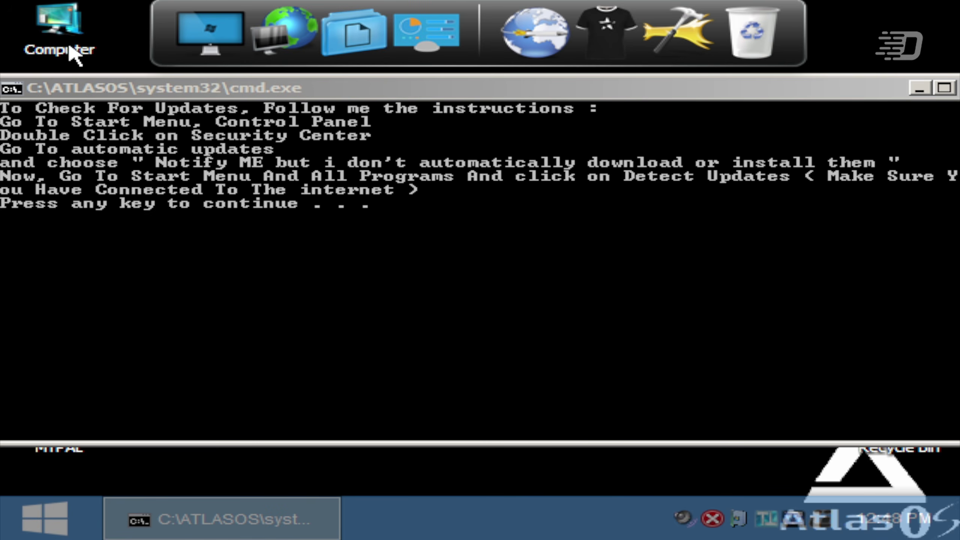
# Step: Let Windows automatically correct the screen resolution and color depth, and keep the new display settings
pyautogui.click(476, 429)
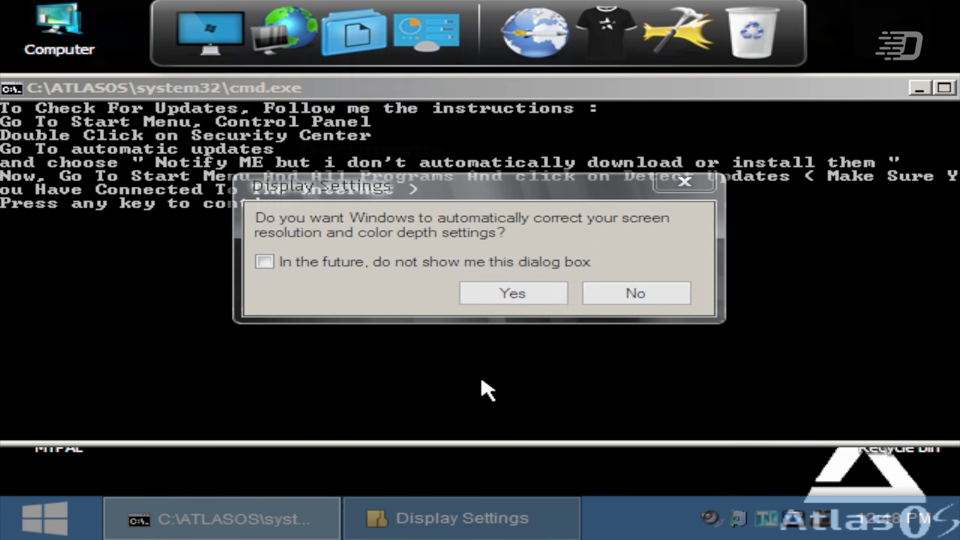
pyautogui.click(486, 299)
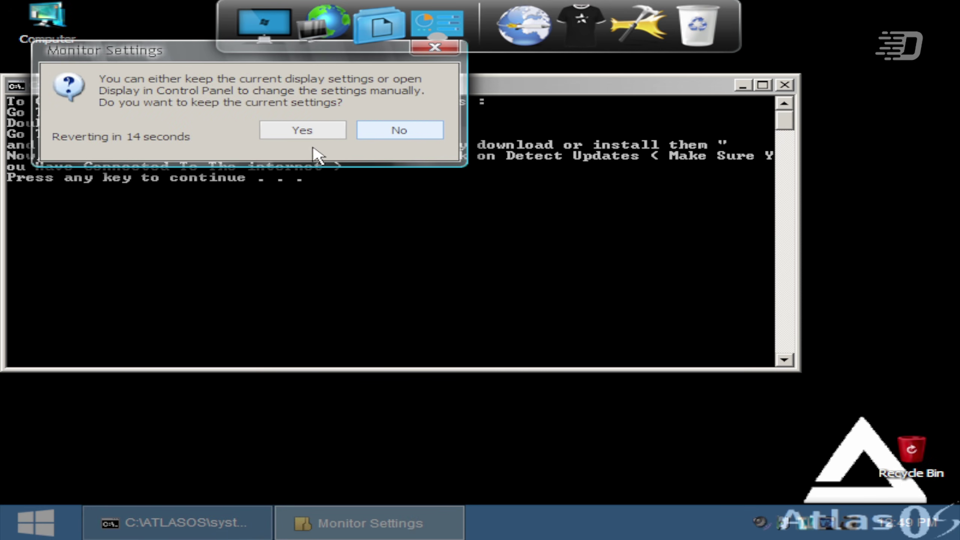
pyautogui.click(303, 130)
# Step: Continue past the update-check instructions and accept the Automatic Updates settings with Turn off Automatic Updates selected
pyautogui.press('super')
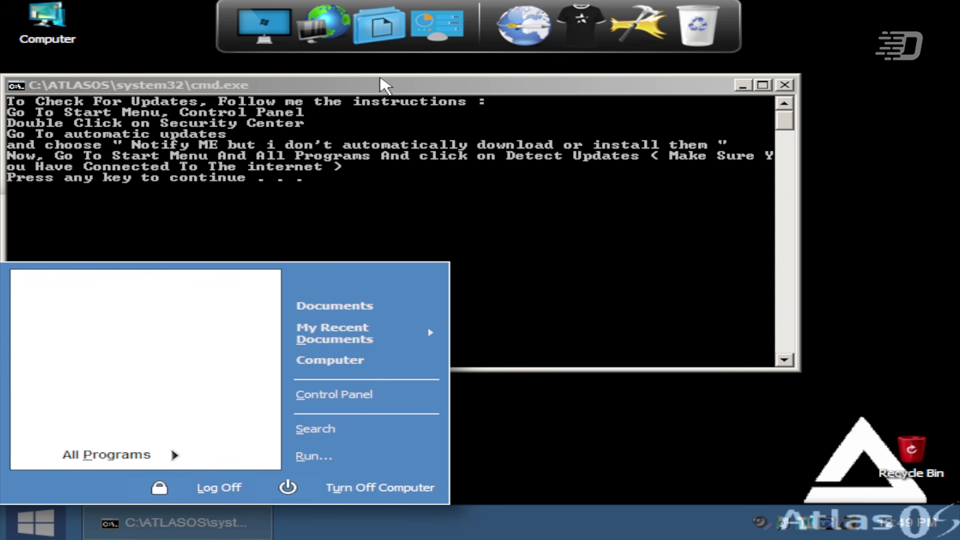
pyautogui.moveTo(381, 86); pyautogui.dragTo(499, 110)
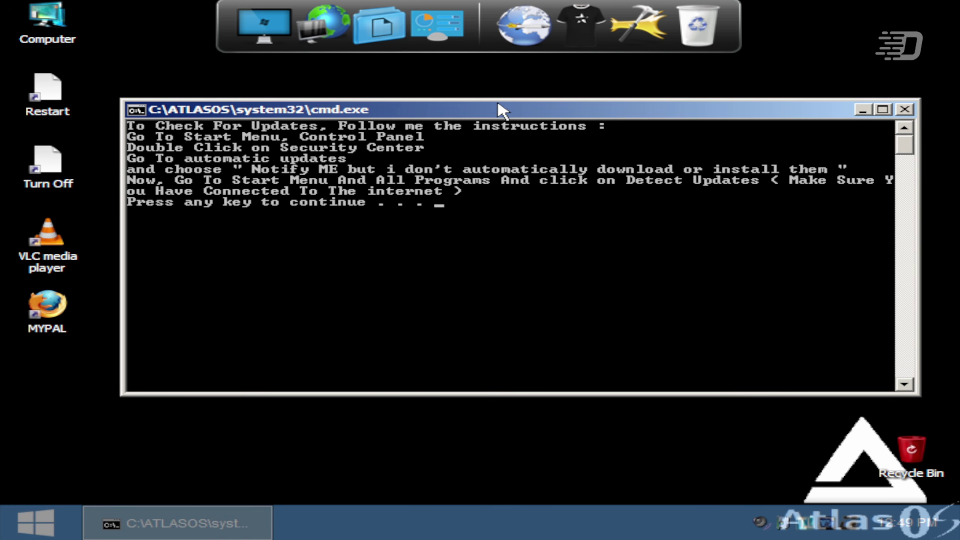
pyautogui.press('Return')
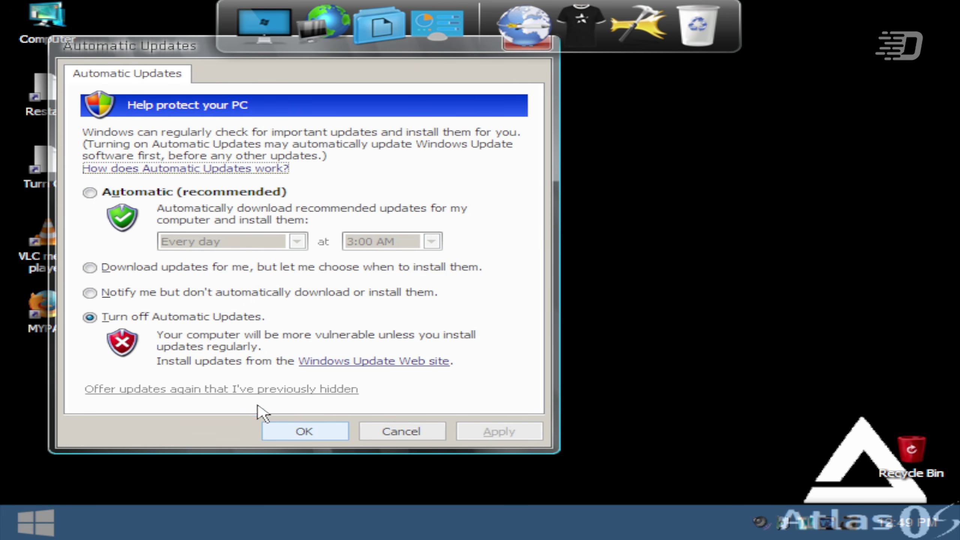
pyautogui.click(280, 431)
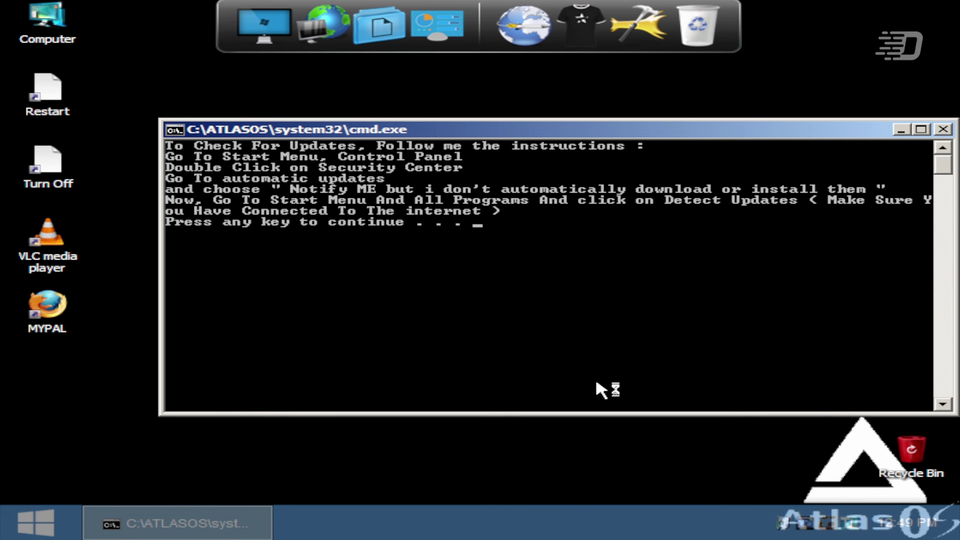
pyautogui.press('Return')
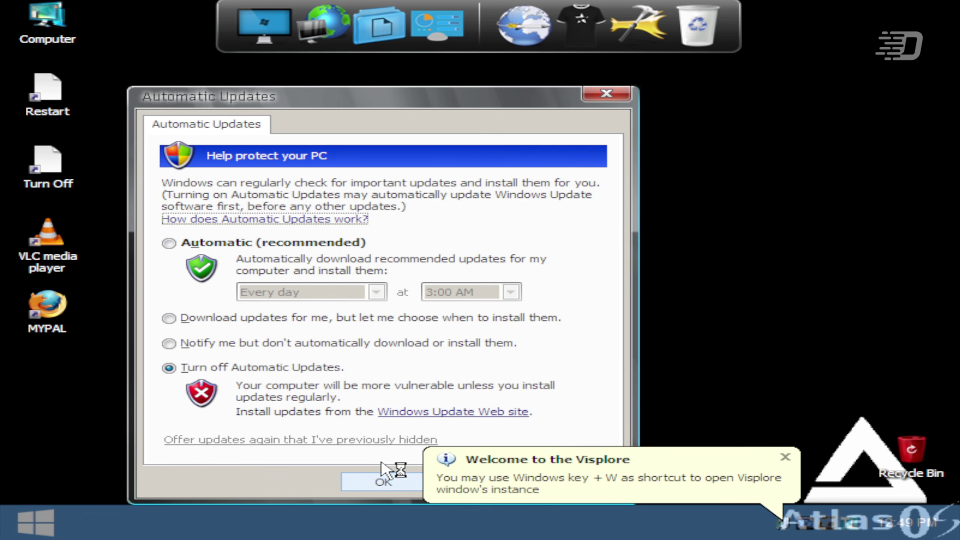
pyautogui.click(386, 482)
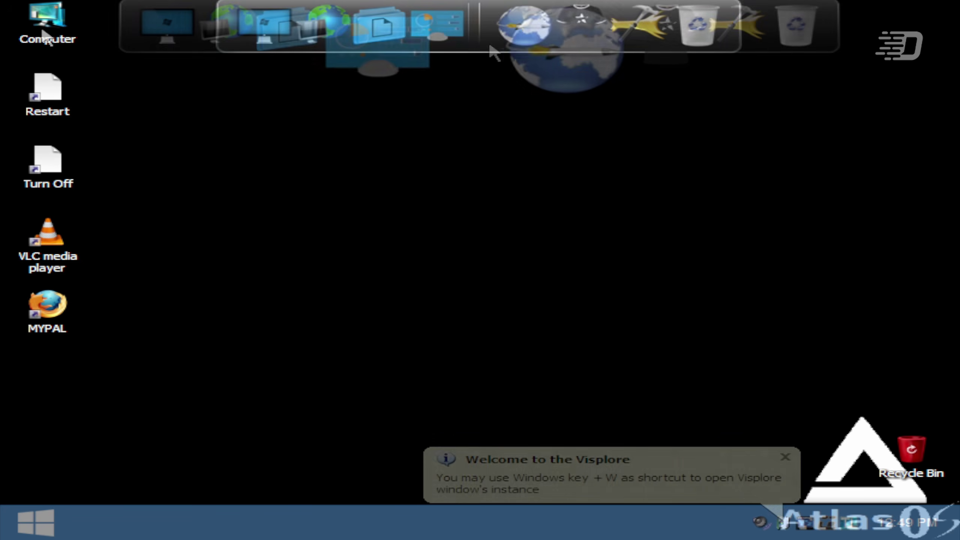
# Step: Start VLC media player from its desktop shortcut and select the MYPAL shortcut
pyautogui.click(47, 19)
pyautogui.doubleClick(30, 243)
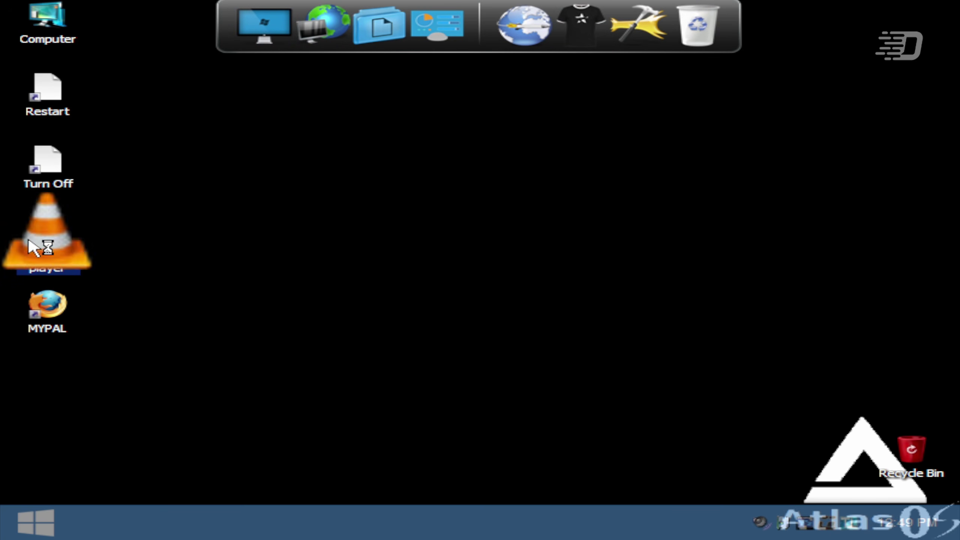
pyautogui.click(52, 307)
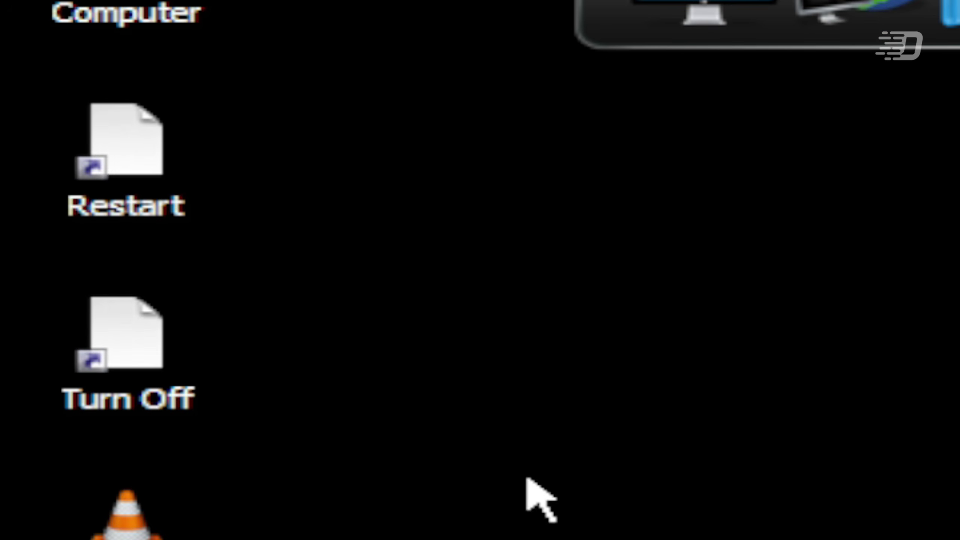
pyautogui.moveTo(267, 138); pyautogui.dragTo(227, 158)
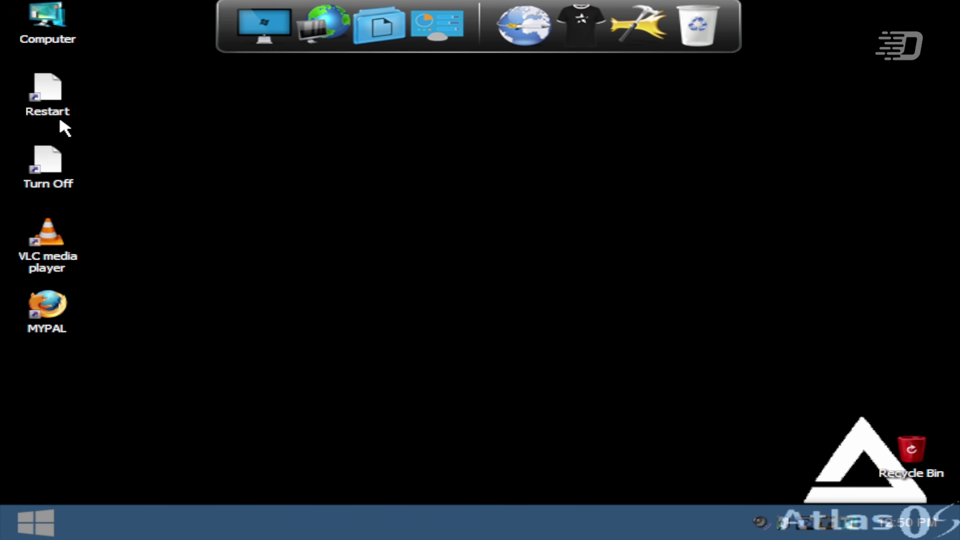
# Step: Open the properties of the Restart desktop shortcut to examine its target command
pyautogui.rightClick(54, 95)
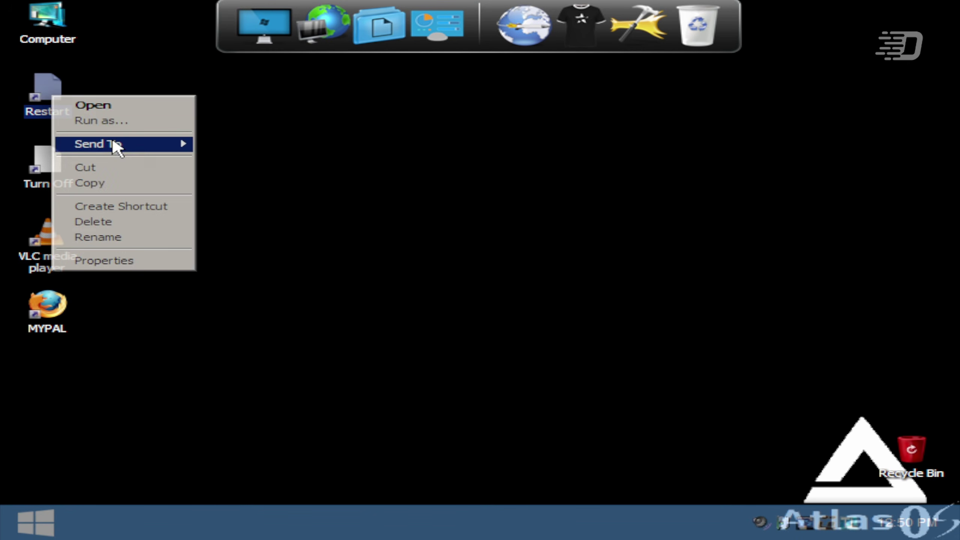
pyautogui.click(139, 260)
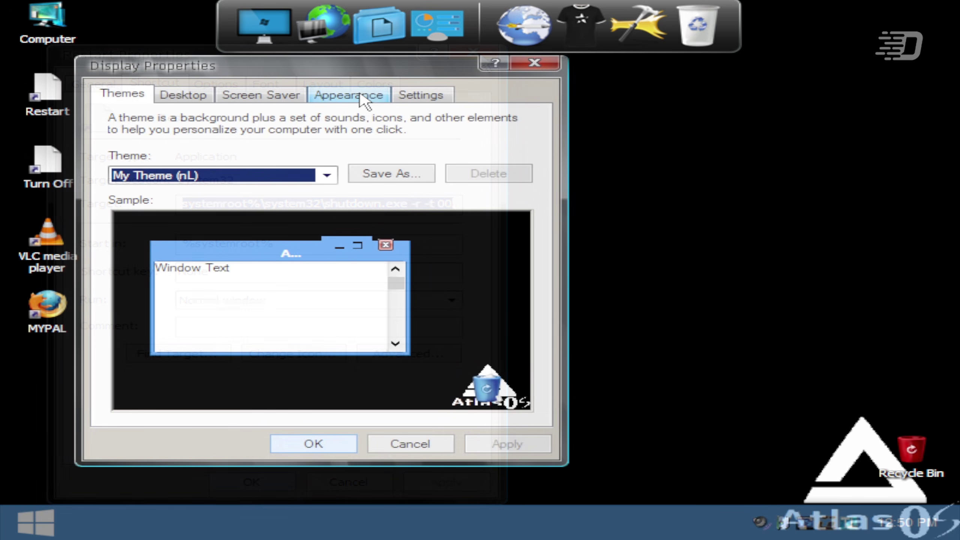
# Step: Try the bliss image as desktop background and reapply the wallpaper image
pyautogui.click(359, 95)
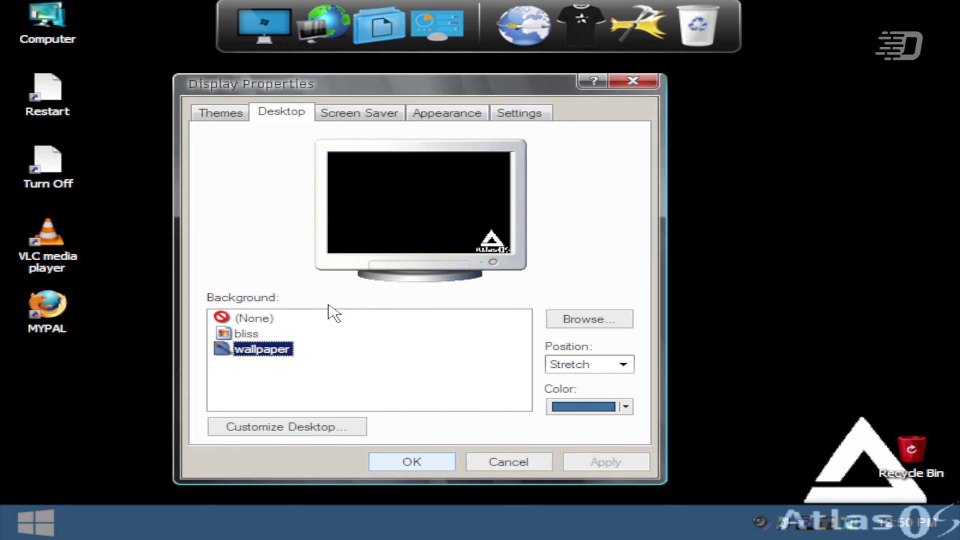
pyautogui.click(260, 333)
pyautogui.click(611, 466)
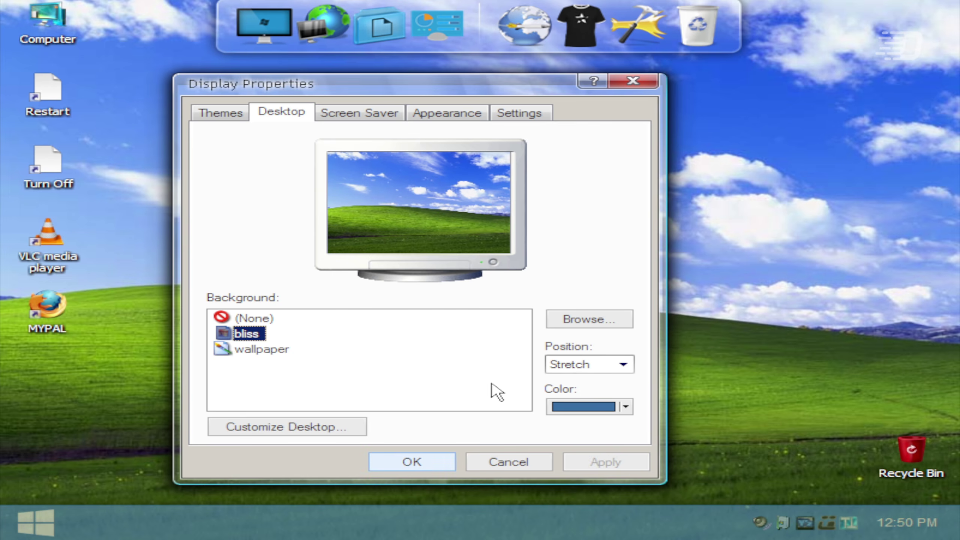
pyautogui.rightClick(271, 355)
pyautogui.click(606, 462)
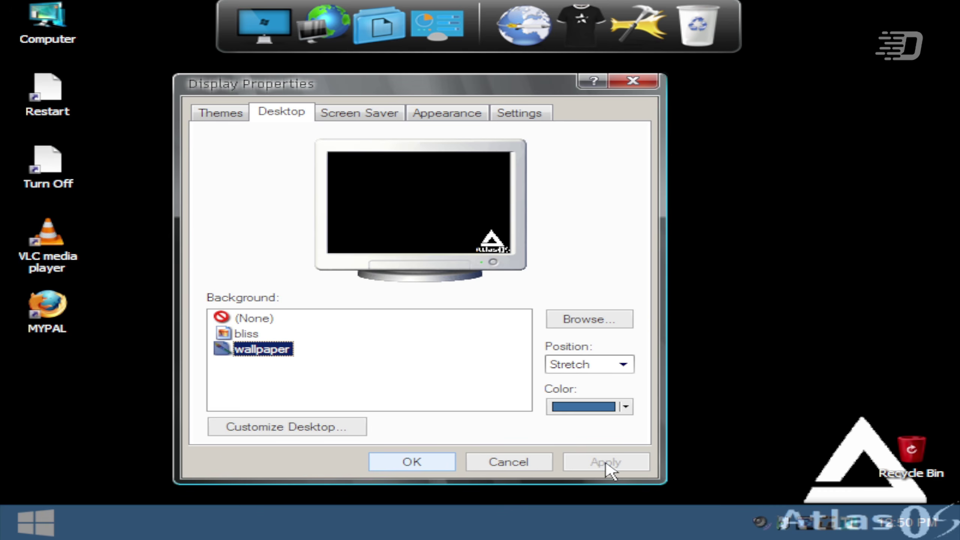
# Step: Look through the available screen savers in Display Properties
pyautogui.click(359, 113)
pyautogui.click(413, 315)
pyautogui.click(340, 378)
pyautogui.click(412, 315)
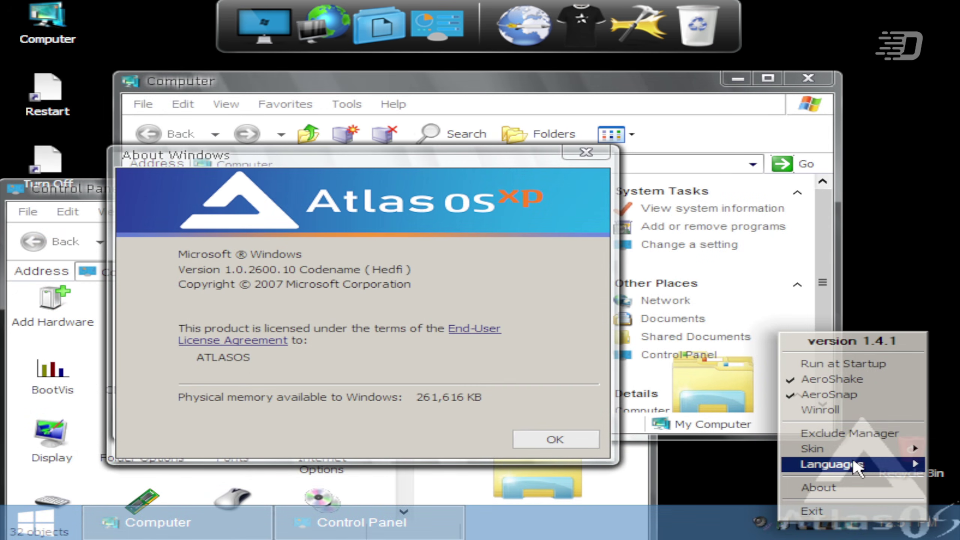
# Step: Check the options of the AeroShake and AeroSnap utility and disable the other system tray utility
pyautogui.click(847, 510)
pyautogui.click(519, 152)
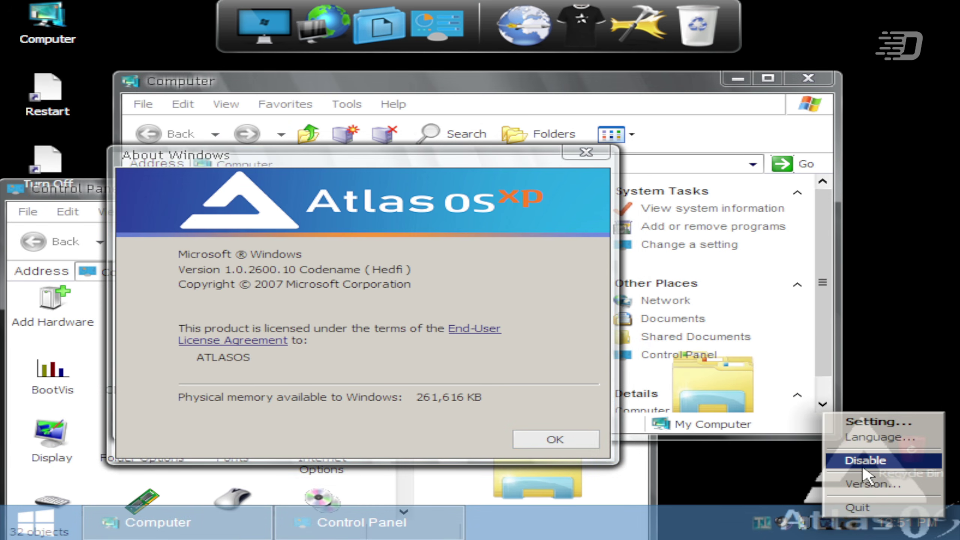
pyautogui.click(867, 462)
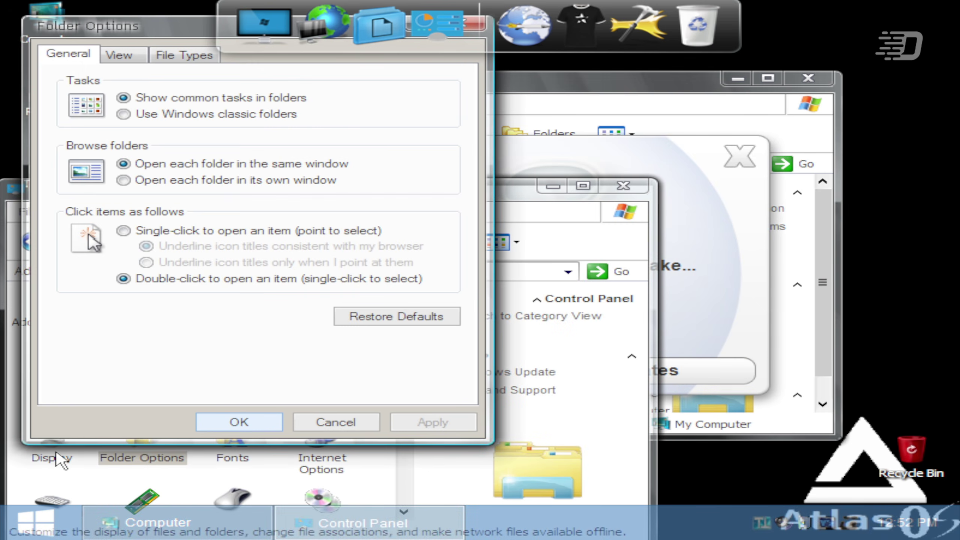
# Step: Open Display and Internet Options from Control Panel
pyautogui.doubleClick(57, 459)
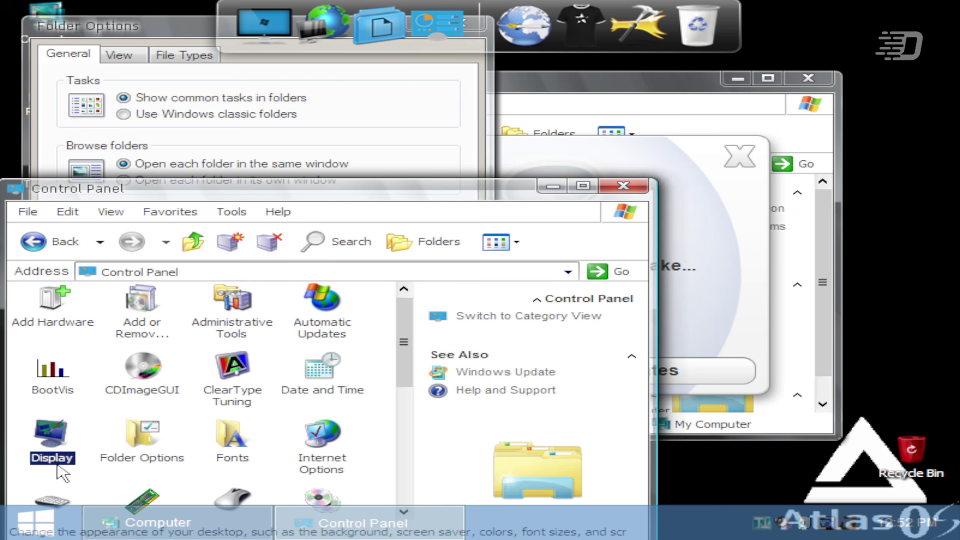
pyautogui.doubleClick(329, 465)
pyautogui.moveTo(148, 187); pyautogui.dragTo(62, 115)
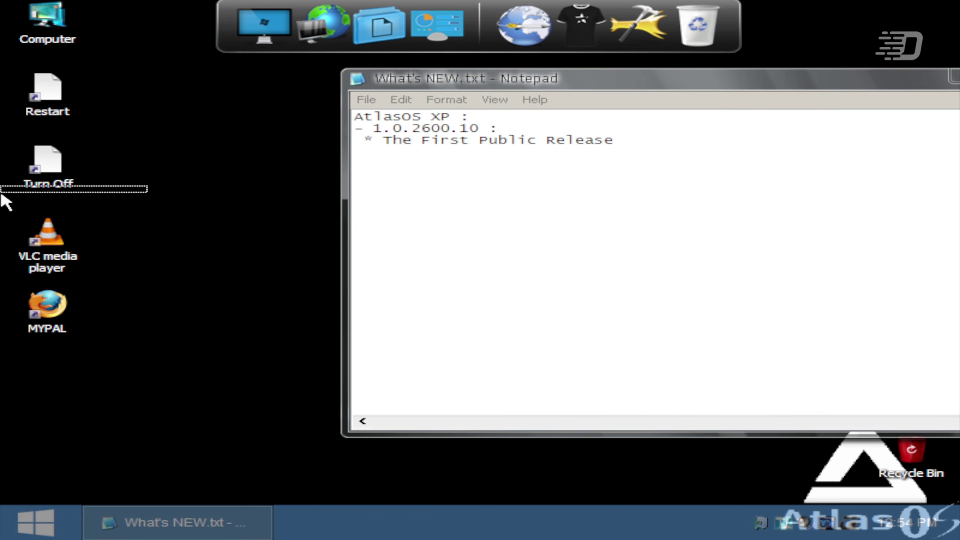
# Step: Check the list of installed programs and open the Turn Off Computer options
pyautogui.click(36, 522)
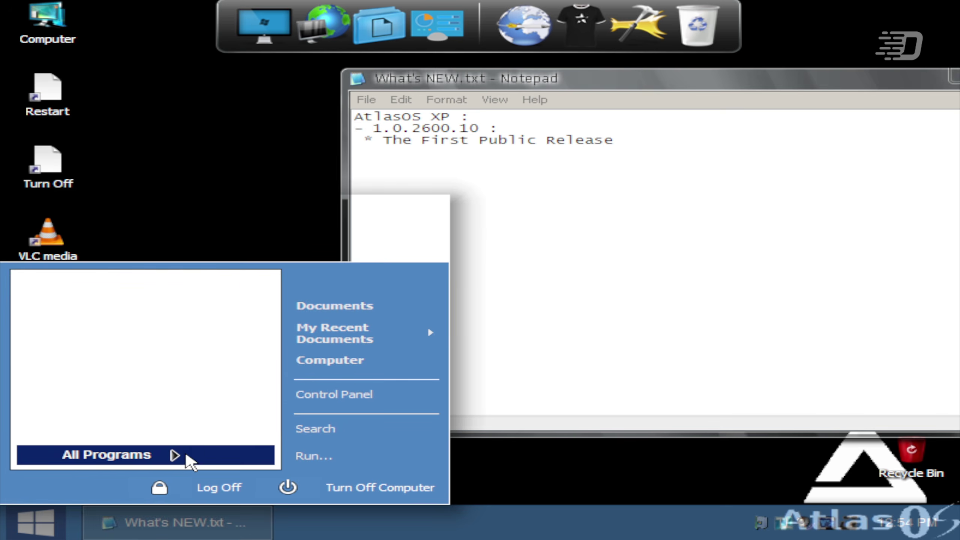
pyautogui.moveTo(183, 454)
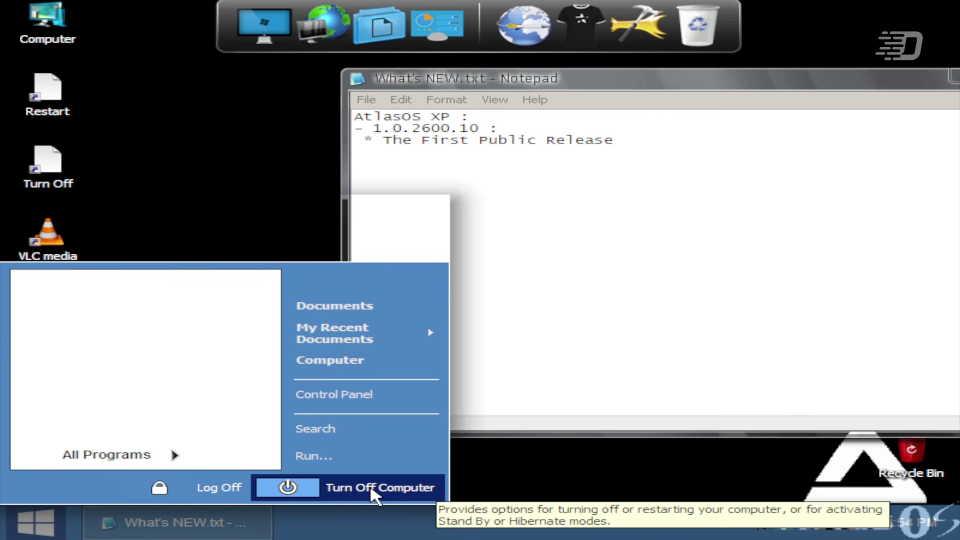
pyautogui.click(371, 489)
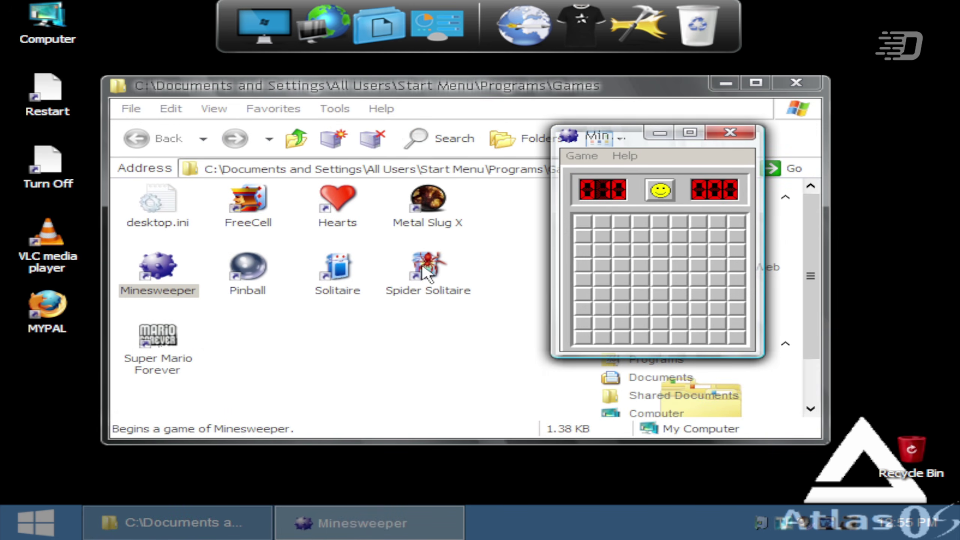
# Step: Launch Solitaire from the Games folder
pyautogui.doubleClick(333, 278)
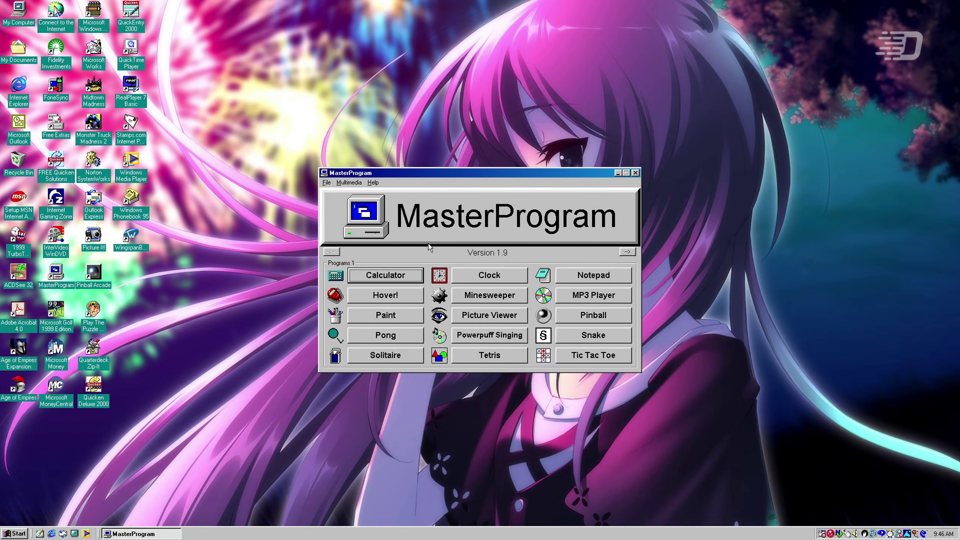
# Step: Open the version information of MasterProgram and move its window over the main program window
pyautogui.click(400, 192)
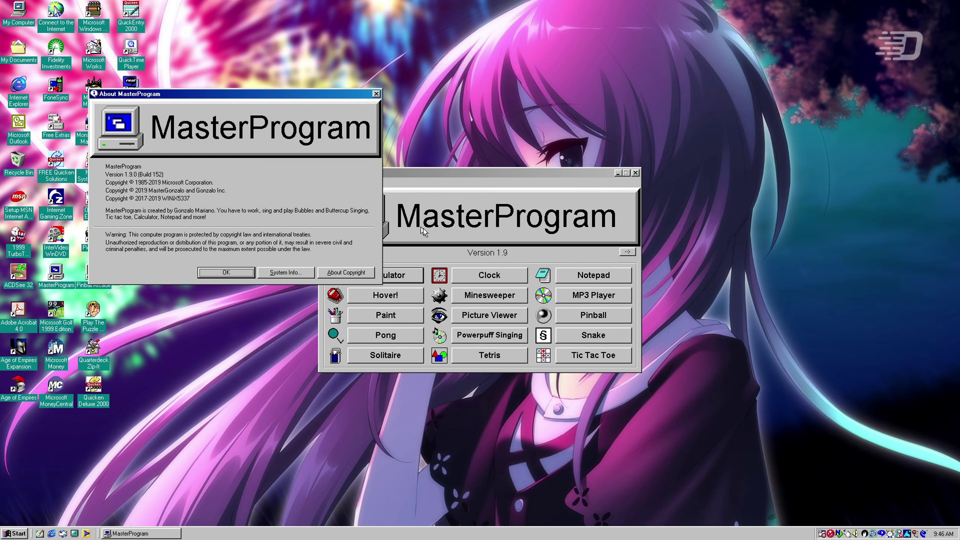
pyautogui.moveTo(287, 94); pyautogui.dragTo(522, 174)
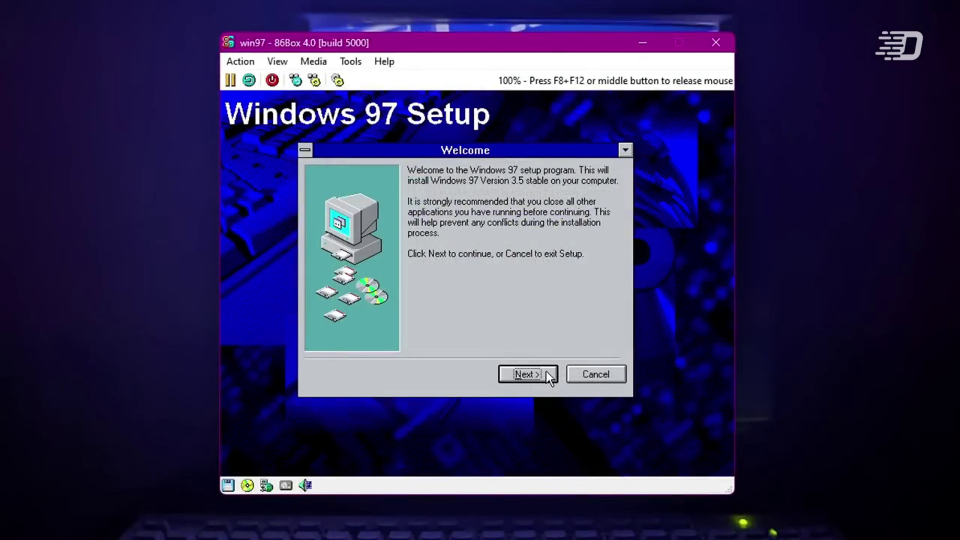
# Step: Proceed past the welcome page of the Windows 97 Version 3.5 setup in 86Box
pyautogui.click(547, 373)
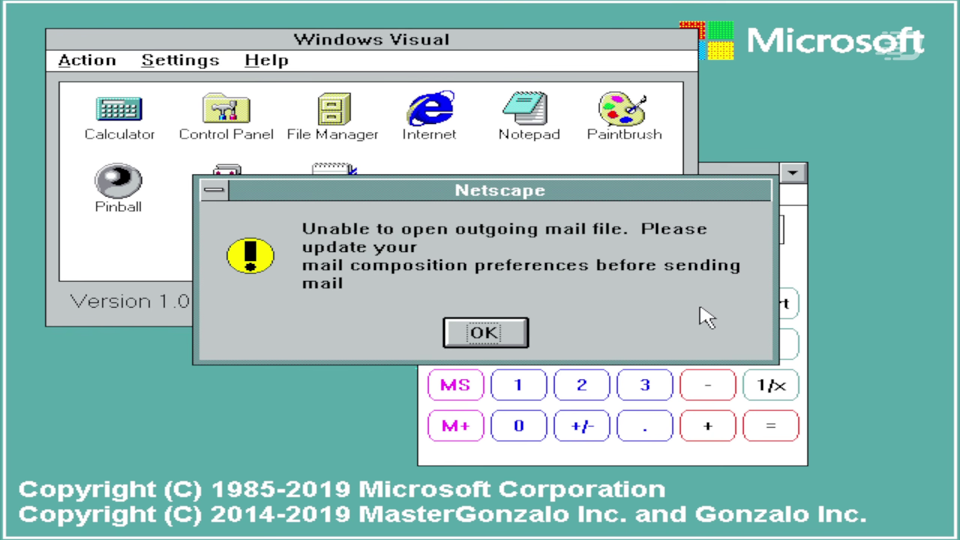
# Step: Dismiss the Netscape message about the outgoing mail file in Windows Visual
pyautogui.click(496, 330)
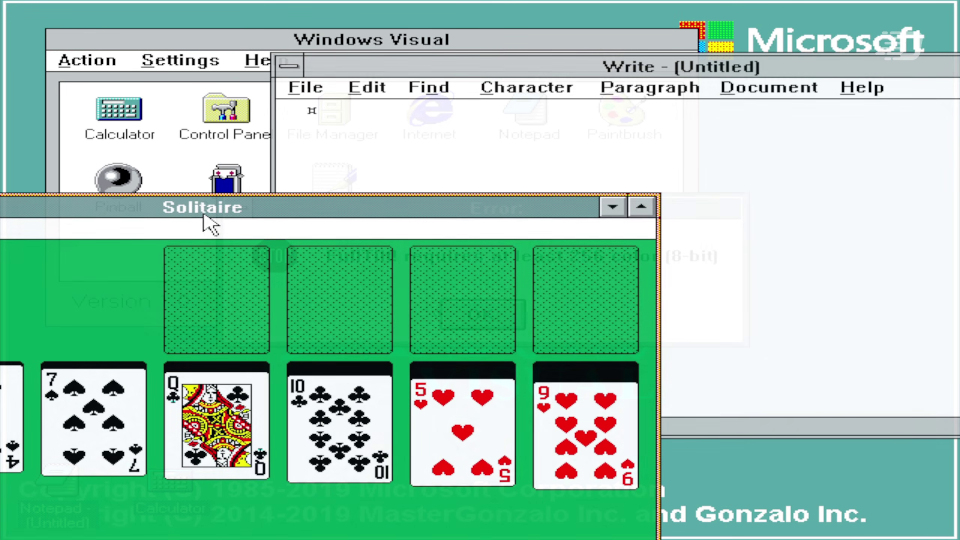
# Step: Reposition the Solitaire window so its card stock is in view and open the About Solitaire information
pyautogui.moveTo(207, 212); pyautogui.dragTo(537, 190)
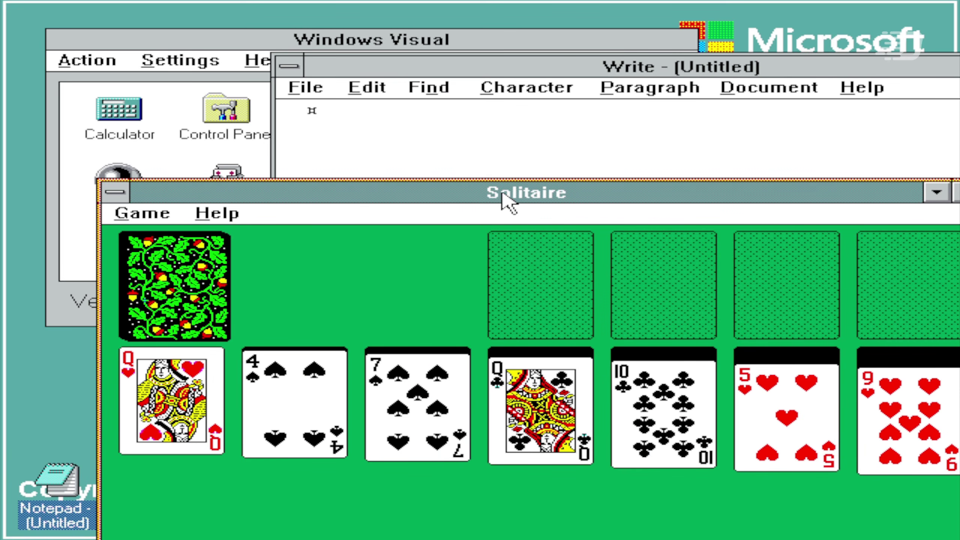
pyautogui.click(145, 212)
pyautogui.click(215, 217)
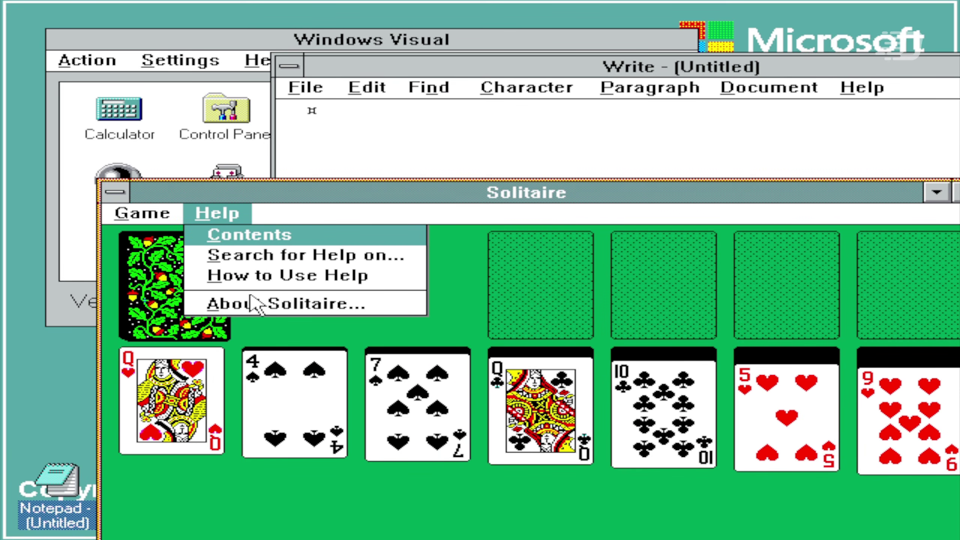
pyautogui.click(257, 305)
pyautogui.moveTo(489, 229); pyautogui.dragTo(466, 175)
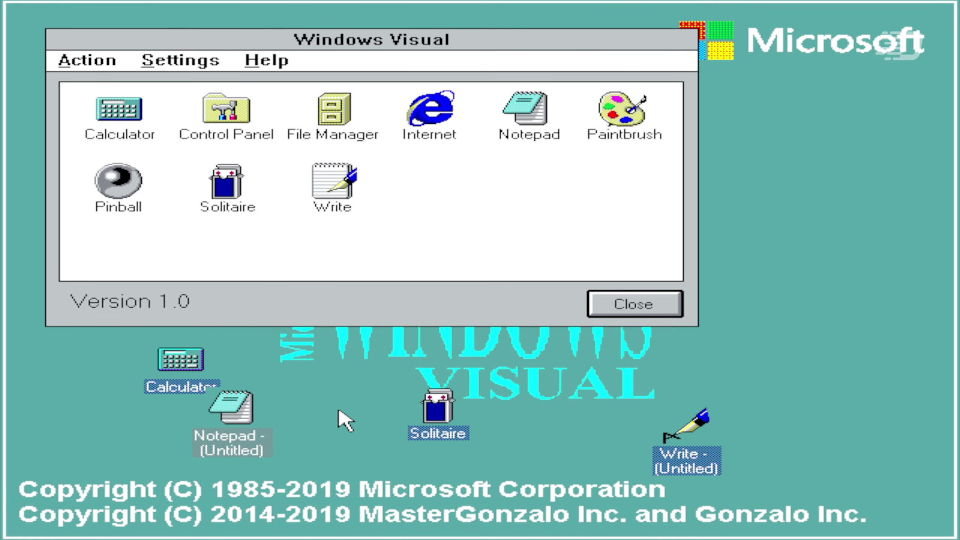
# Step: Move the minimized Notepad icon on the desktop and run clock.exe from C:\WINDOWS in File Manager
pyautogui.moveTo(228, 438); pyautogui.dragTo(284, 419)
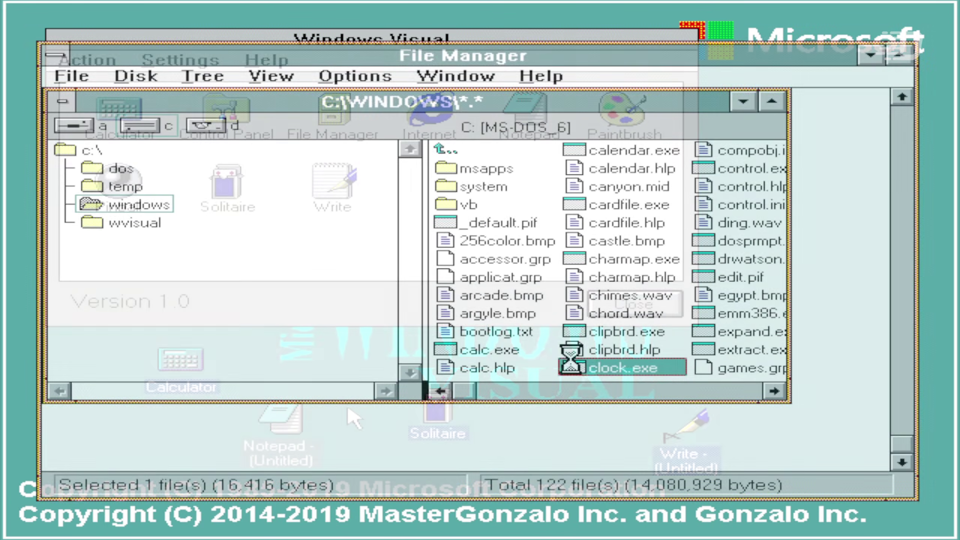
pyautogui.doubleClick(565, 367)
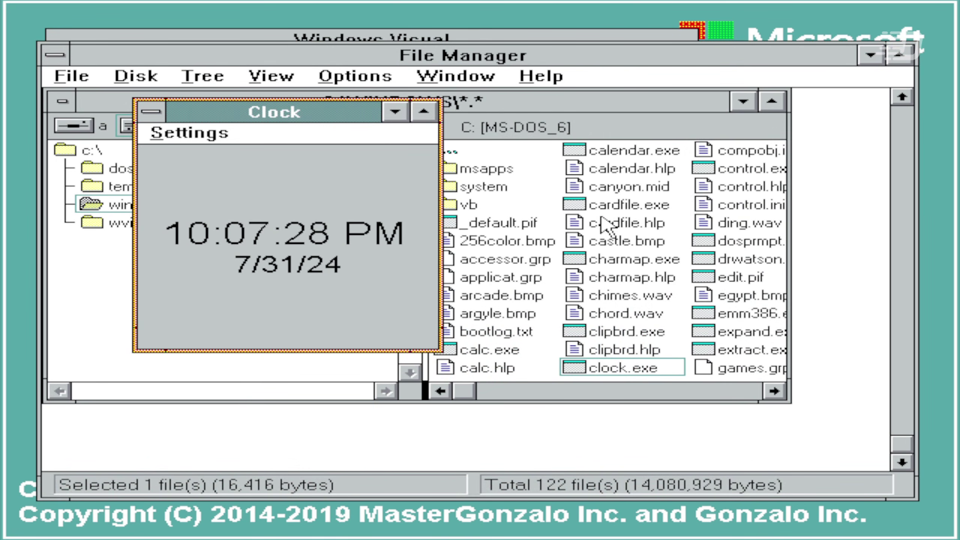
pyautogui.click(738, 391)
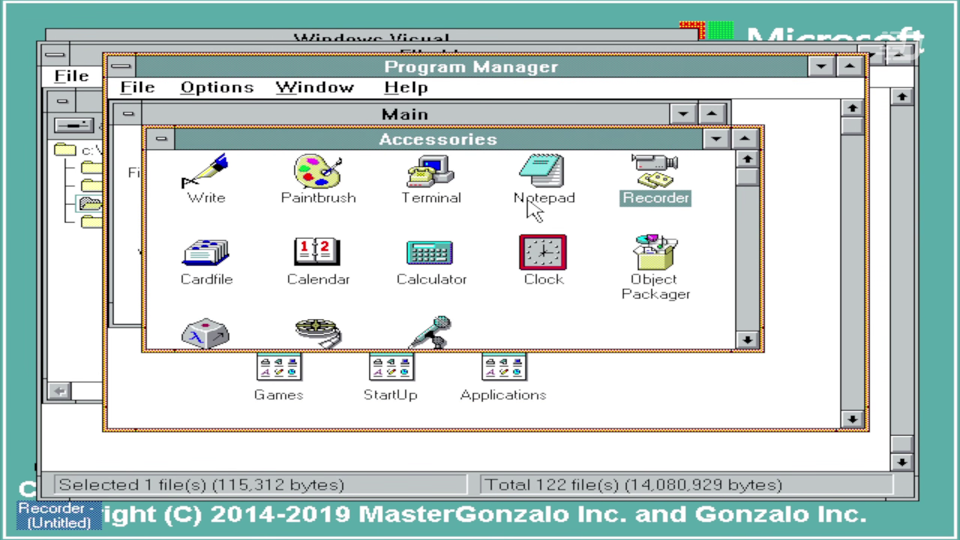
# Step: Run vb.exe from C:\WINDOWS\VB in File Manager and open an entry from Visual Basic's help
pyautogui.click(822, 66)
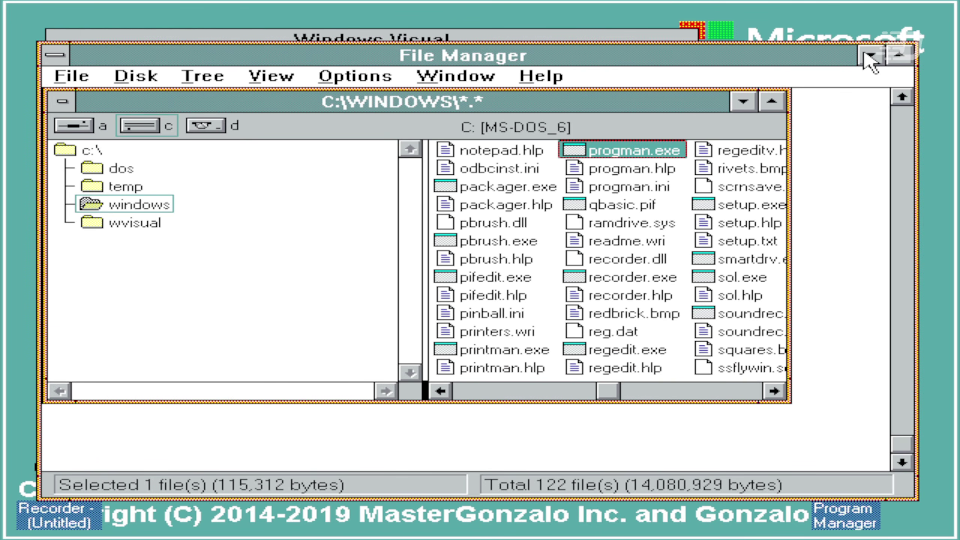
pyautogui.press('Home')
pyautogui.doubleClick(462, 204)
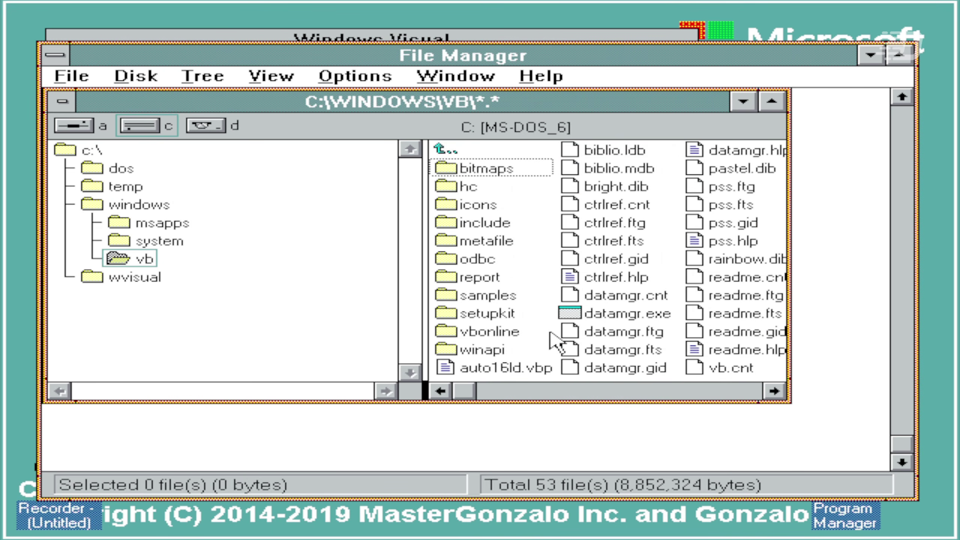
pyautogui.click(684, 392)
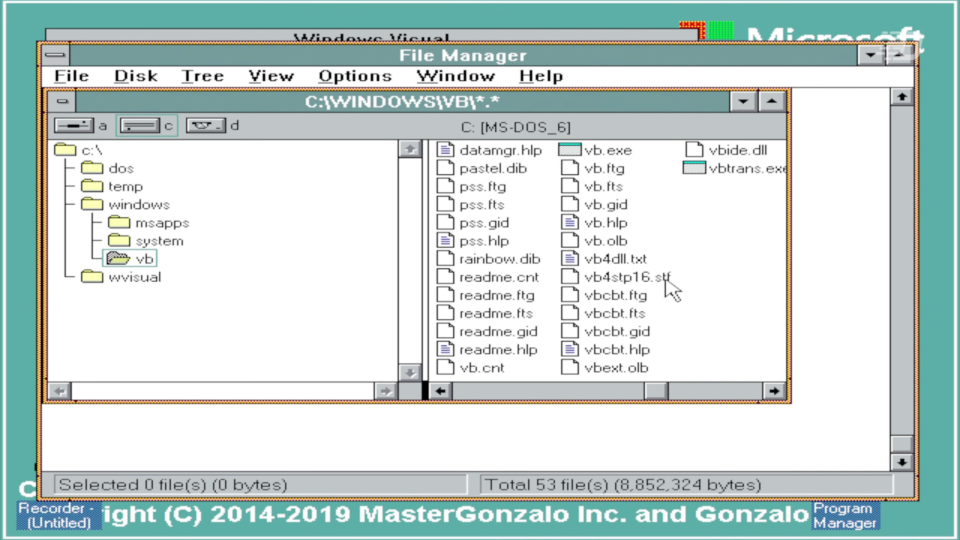
pyautogui.doubleClick(612, 151)
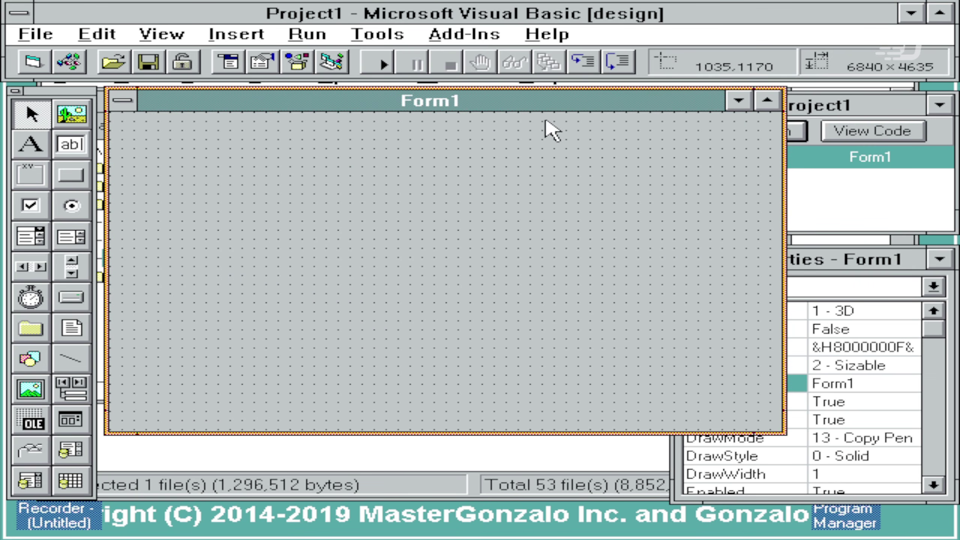
pyautogui.click(548, 35)
pyautogui.click(566, 169)
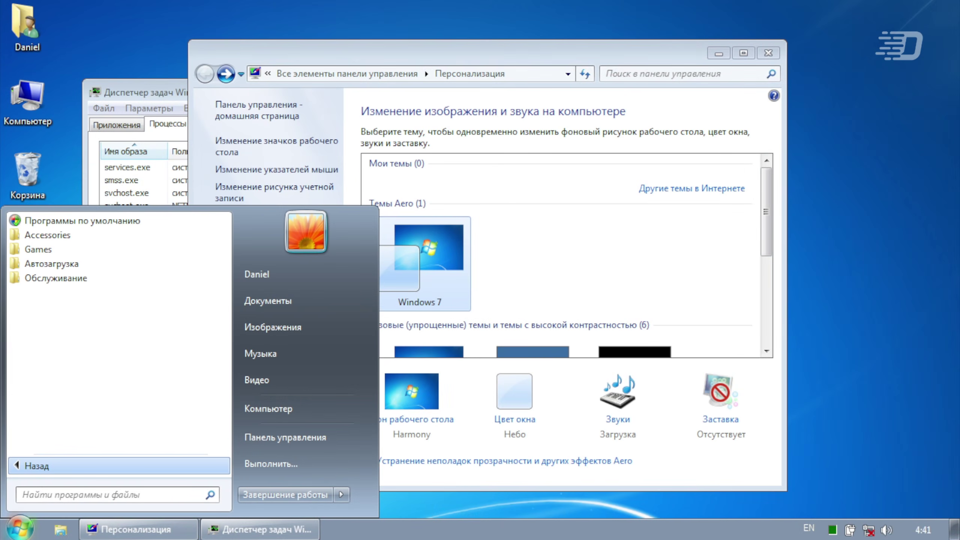
# Step: Expand the Обслуживание, Автозагрузка, Games and Accessories program folders in the Windows 7 program list
pyautogui.press('Up')
pyautogui.press('Up')
pyautogui.press('Up')
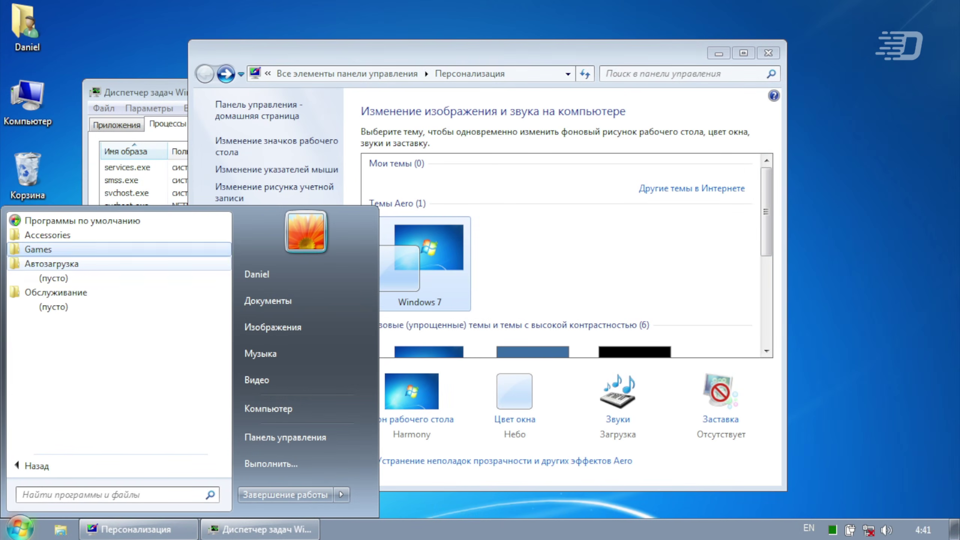
pyautogui.press('Return')
pyautogui.press('Down')
pyautogui.press('Down')
pyautogui.press('Down')
pyautogui.press('Down')
pyautogui.press('Down')
pyautogui.press('Down')
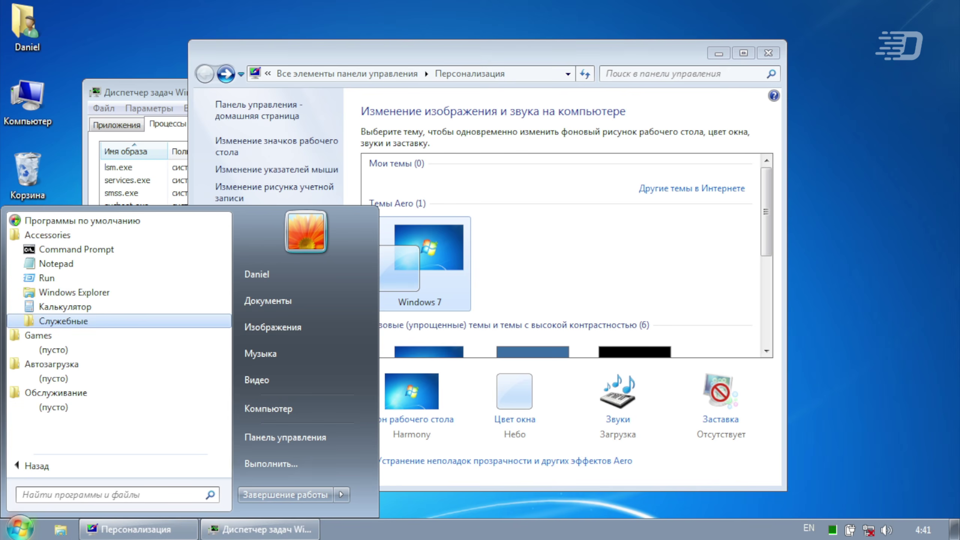
# Step: Expand the Служебные folder within Accessories and launch Command Prompt
pyautogui.press('Return')
pyautogui.press('Down')
pyautogui.press('Down')
pyautogui.press('Down')
pyautogui.press('Down')
pyautogui.press('Up')
pyautogui.press('Up')
pyautogui.press('Up')
pyautogui.press('Up')
pyautogui.press('Up')
pyautogui.press('Up')
pyautogui.press('Up')
pyautogui.press('Up')
pyautogui.press('Up')
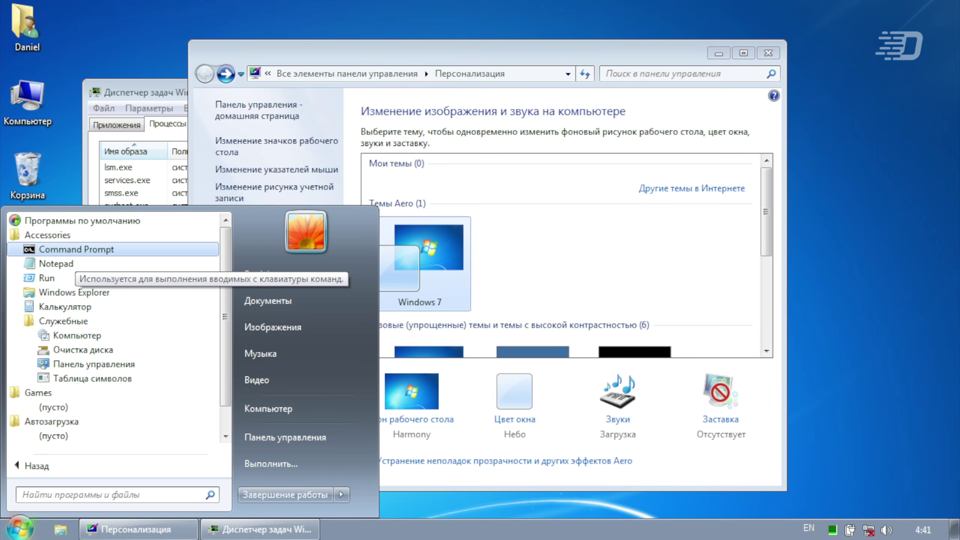
pyautogui.press('Return')
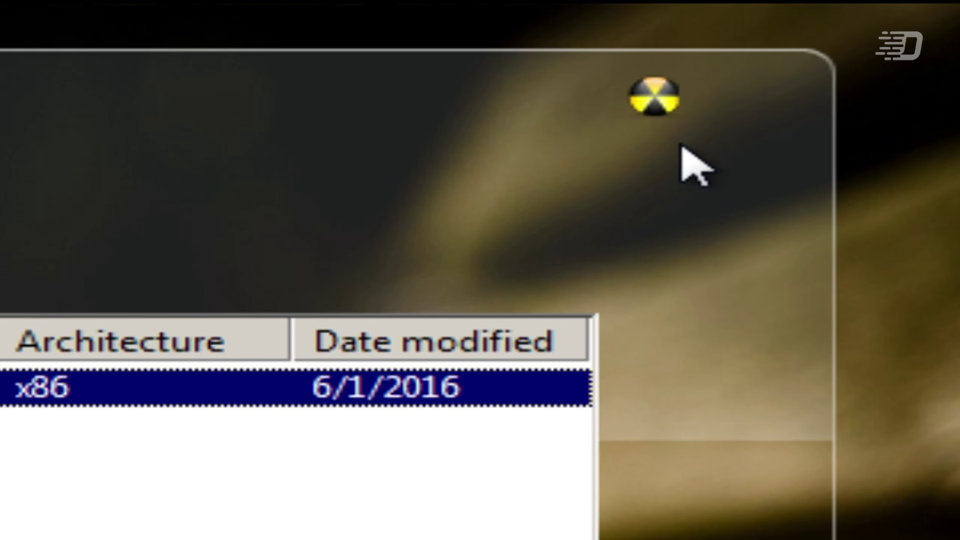
# Step: Try closing the Titanic Edition setup, decline the cancellation and start installing Windows 7 Titanic Edition x86
pyautogui.click(656, 110)
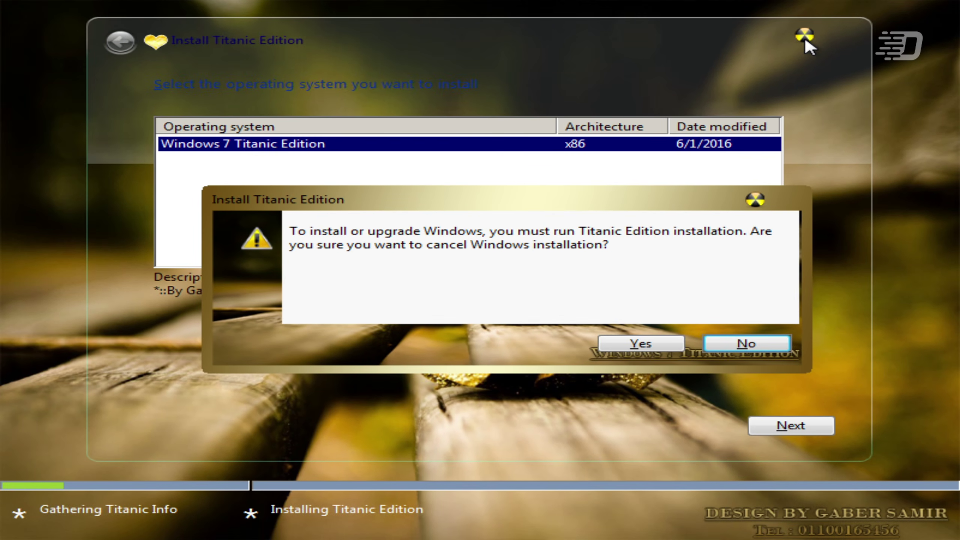
pyautogui.click(747, 343)
pyautogui.click(776, 429)
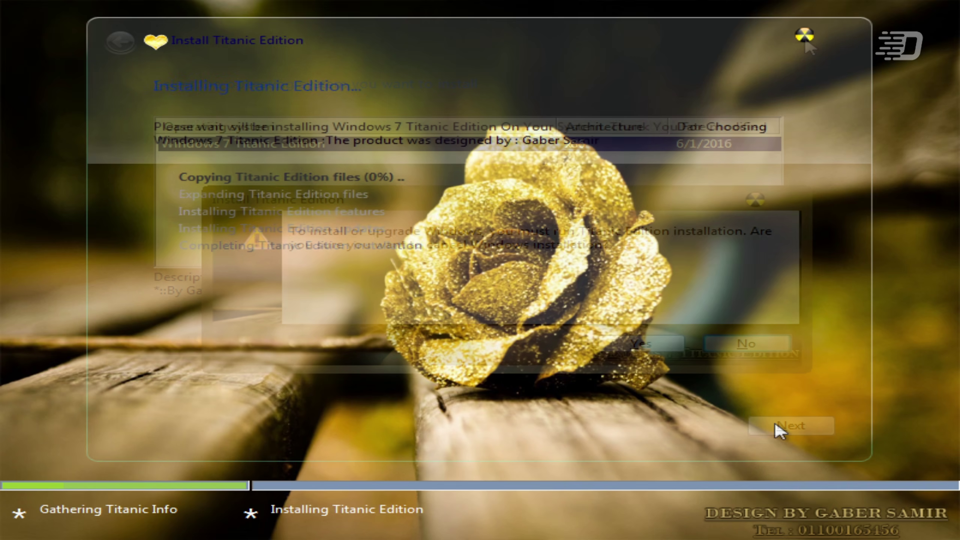